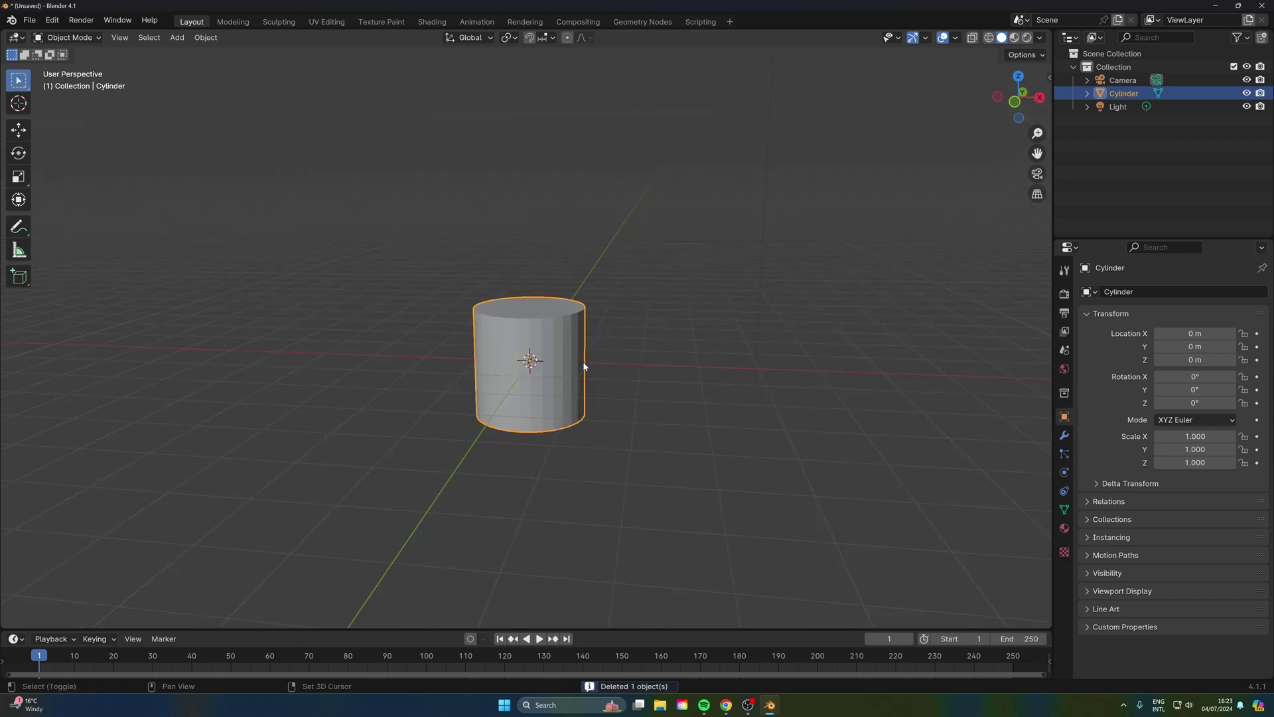
- Duplicate the cylinder twice and place the copies in a row beside the original
key("shift+d")
left_click(724, 367)
key("shift+d")
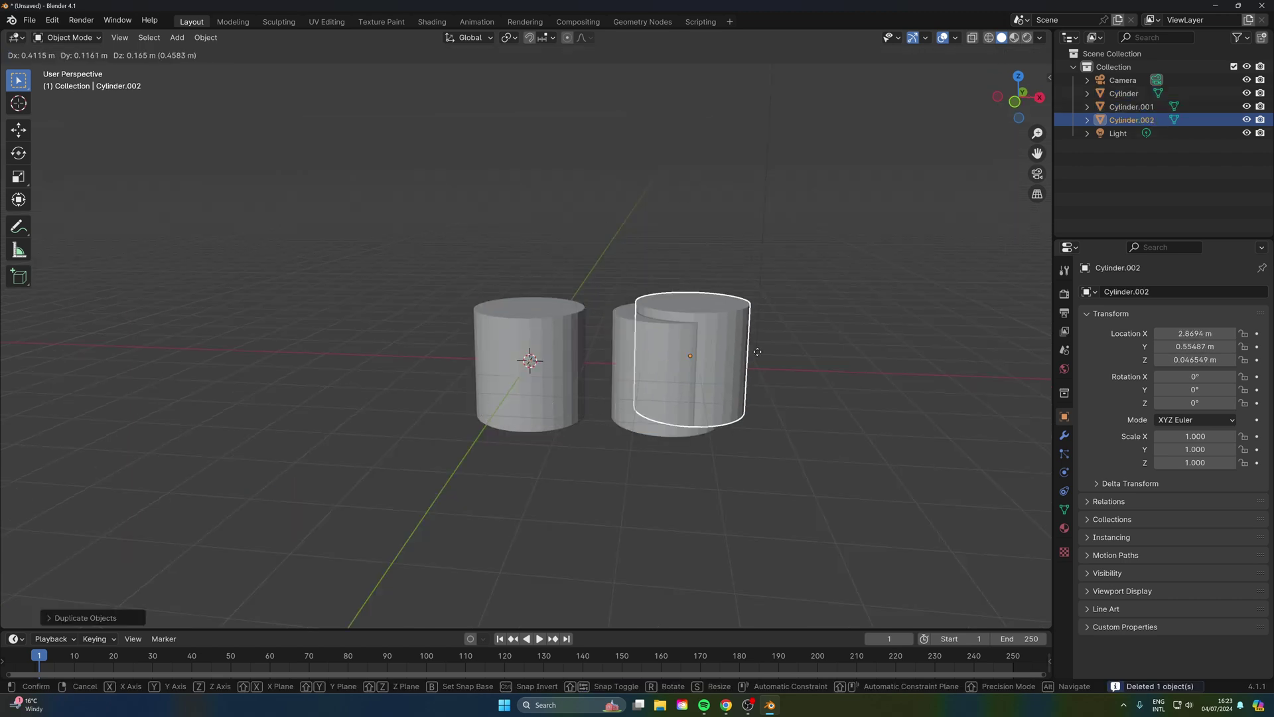
left_click(867, 368)
- Scale the middle cylinder along the Z axis to about 1.38
left_click_drag(778, 294, 693, 328)
left_click_drag(708, 406, 697, 327)
left_click(507, 313)
key("s")
key("z")
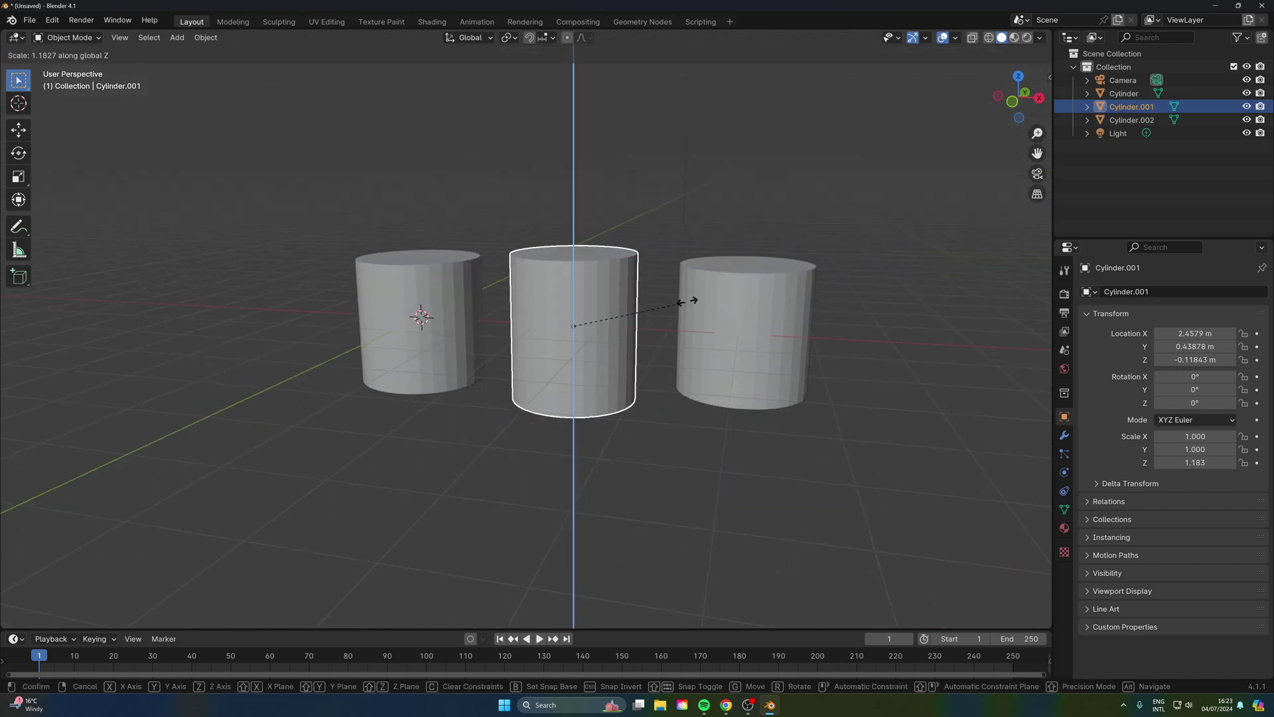
left_click(694, 296)
- Rotate the middle cylinder by roughly half a turn about the Z axis
key("r")
key("z")
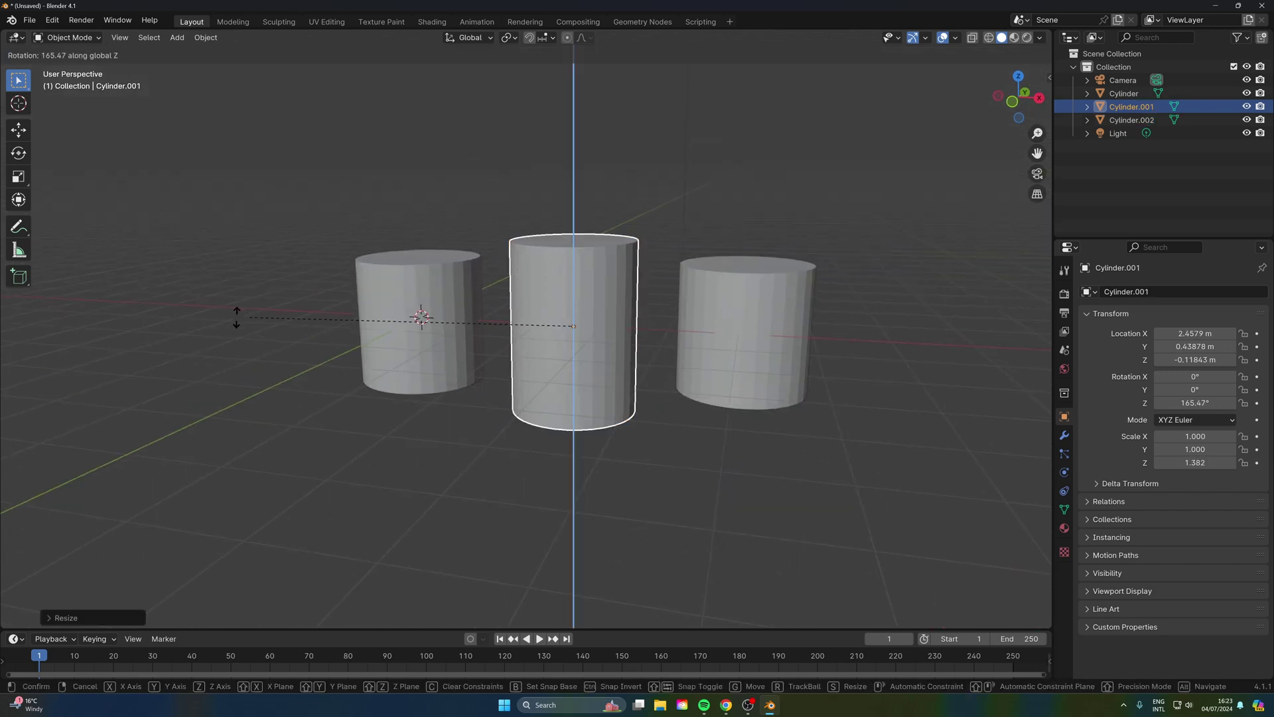
left_click(233, 337)
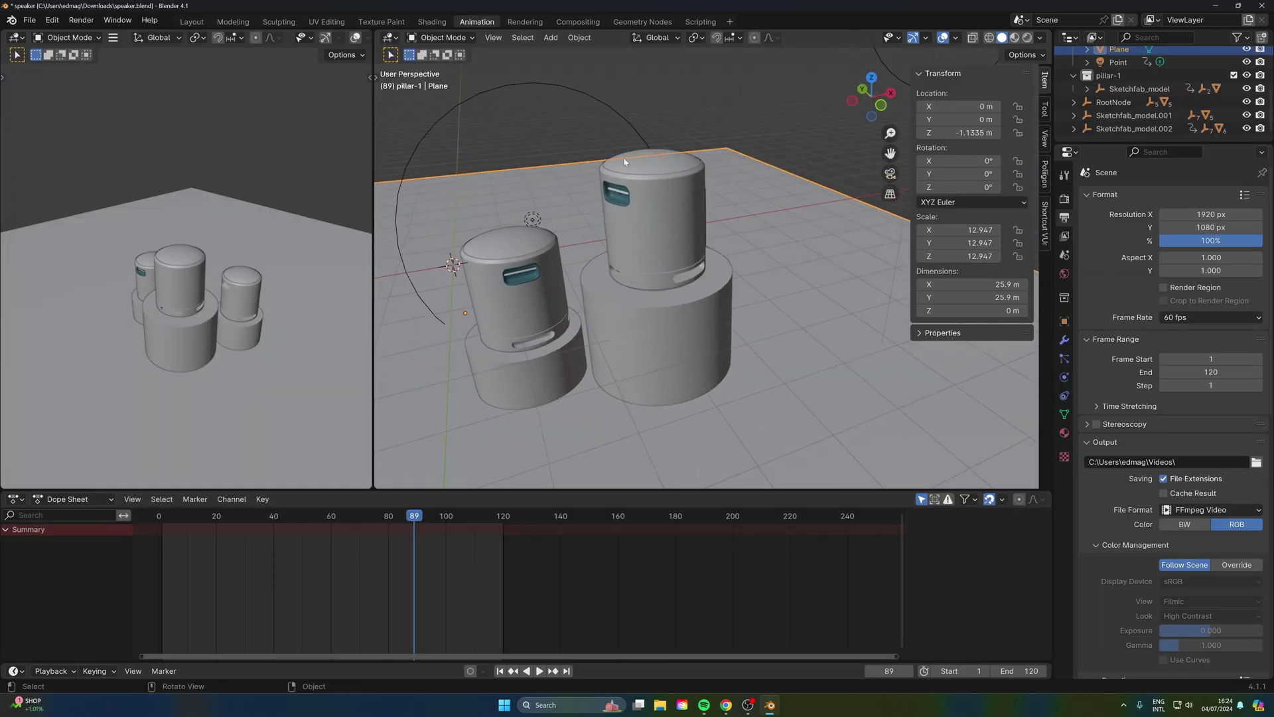
- Preview the speaker scene's animation by scrubbing back to the start, and go to frame 79
left_click_drag(624, 158, 663, 236)
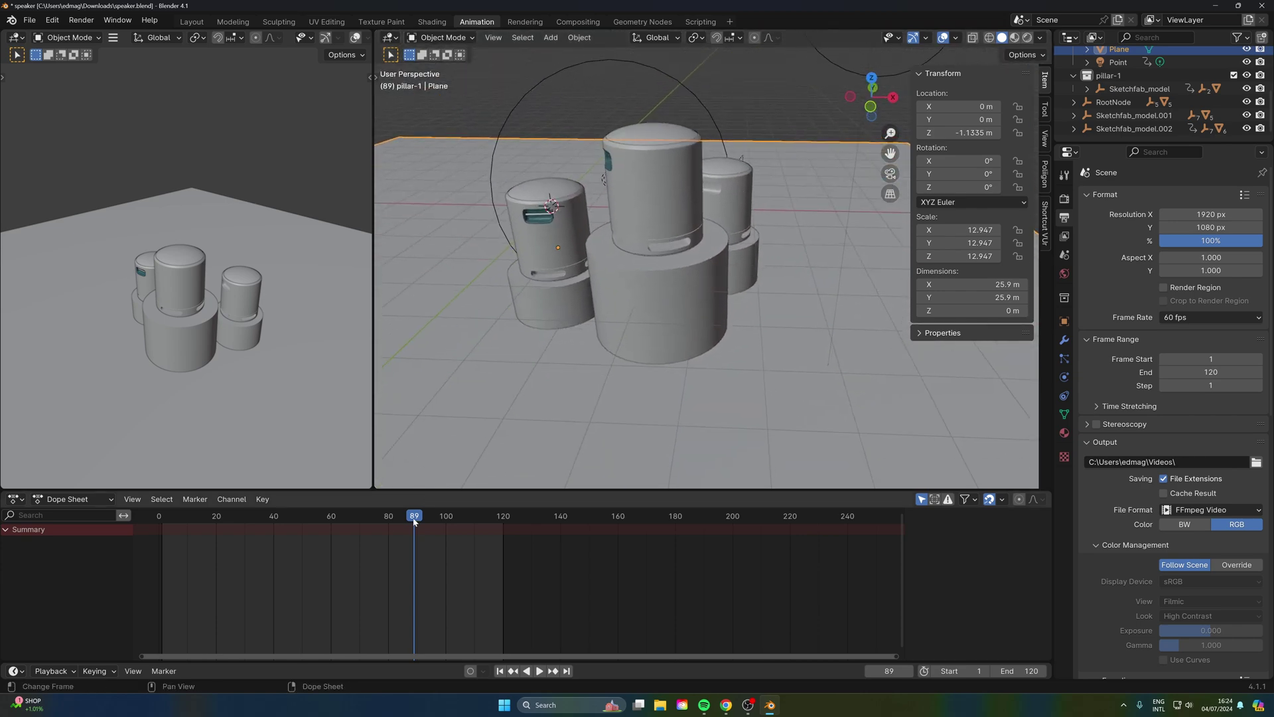
left_click_drag(414, 521, 159, 518)
left_click(387, 521)
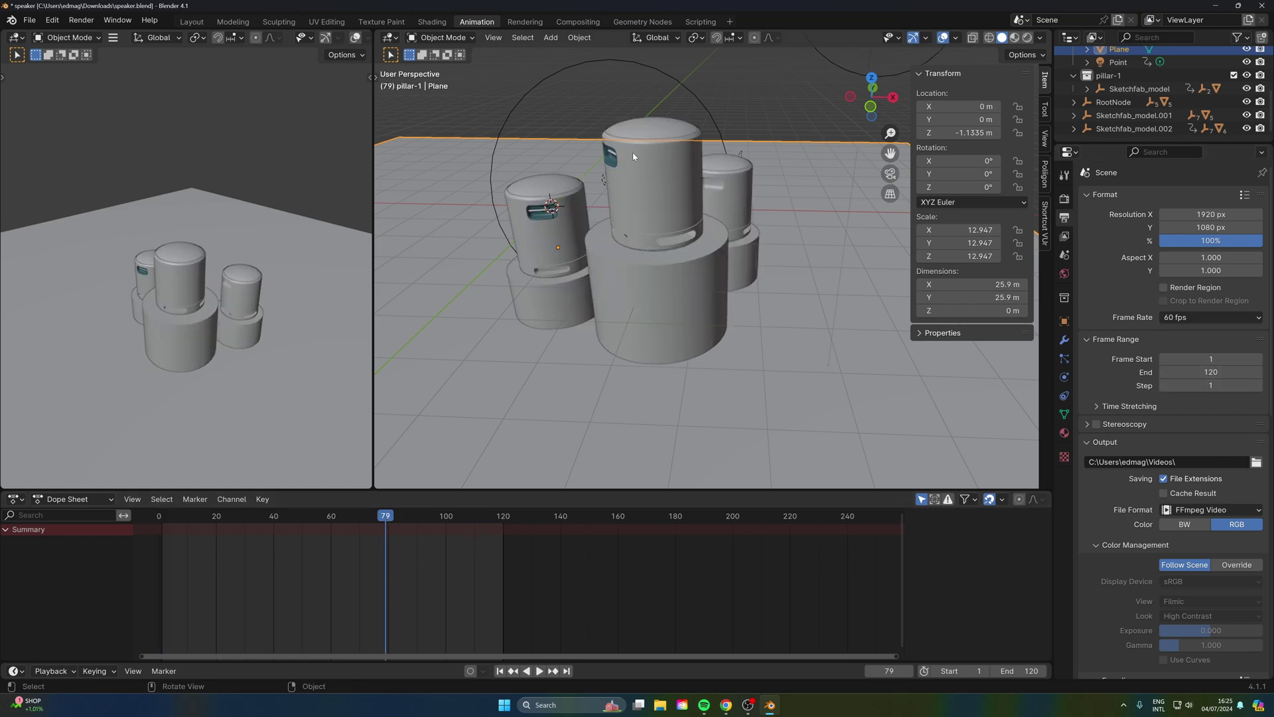
left_click_drag(640, 158, 693, 269)
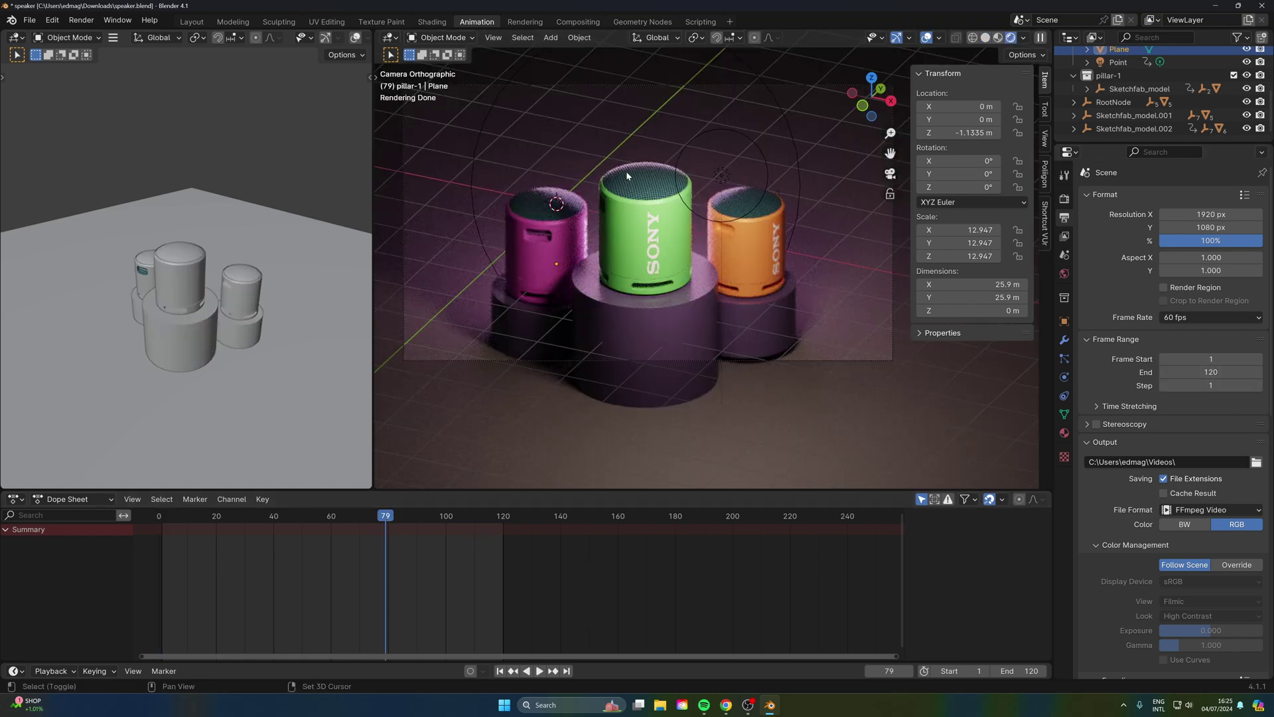
left_click_drag(626, 173, 626, 218)
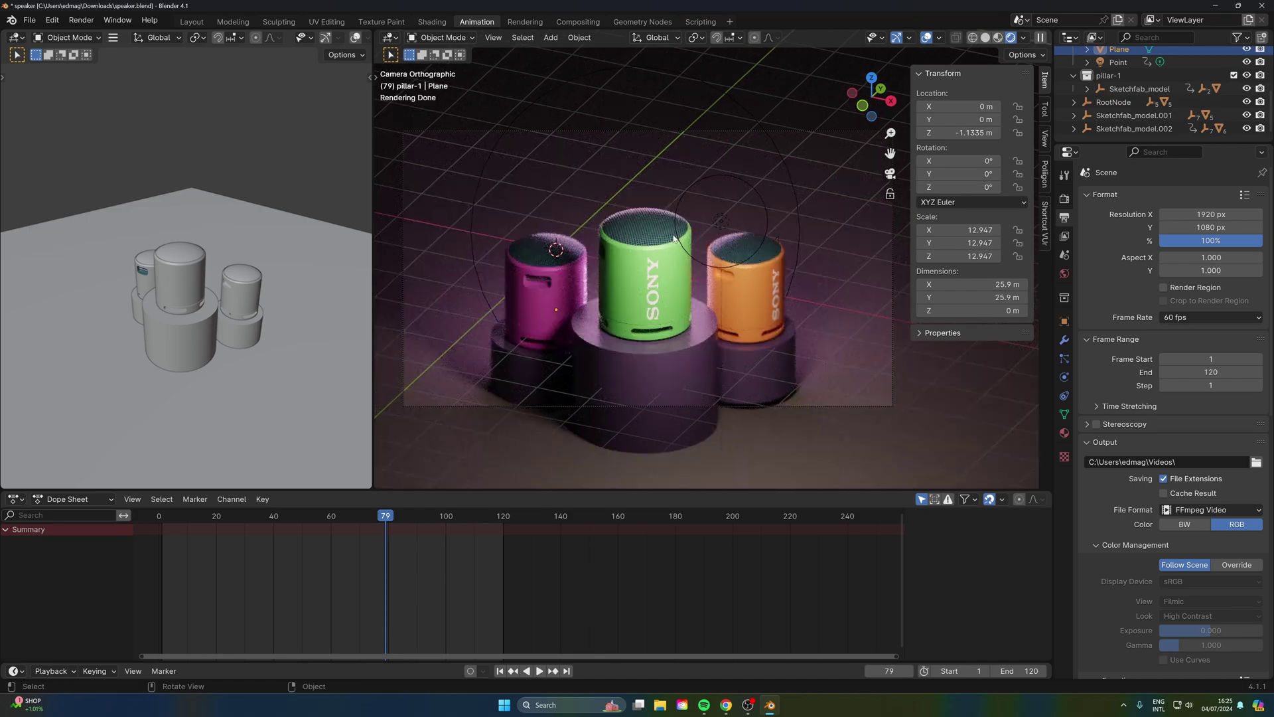
left_click(721, 221)
key("g")
right_click(559, 210)
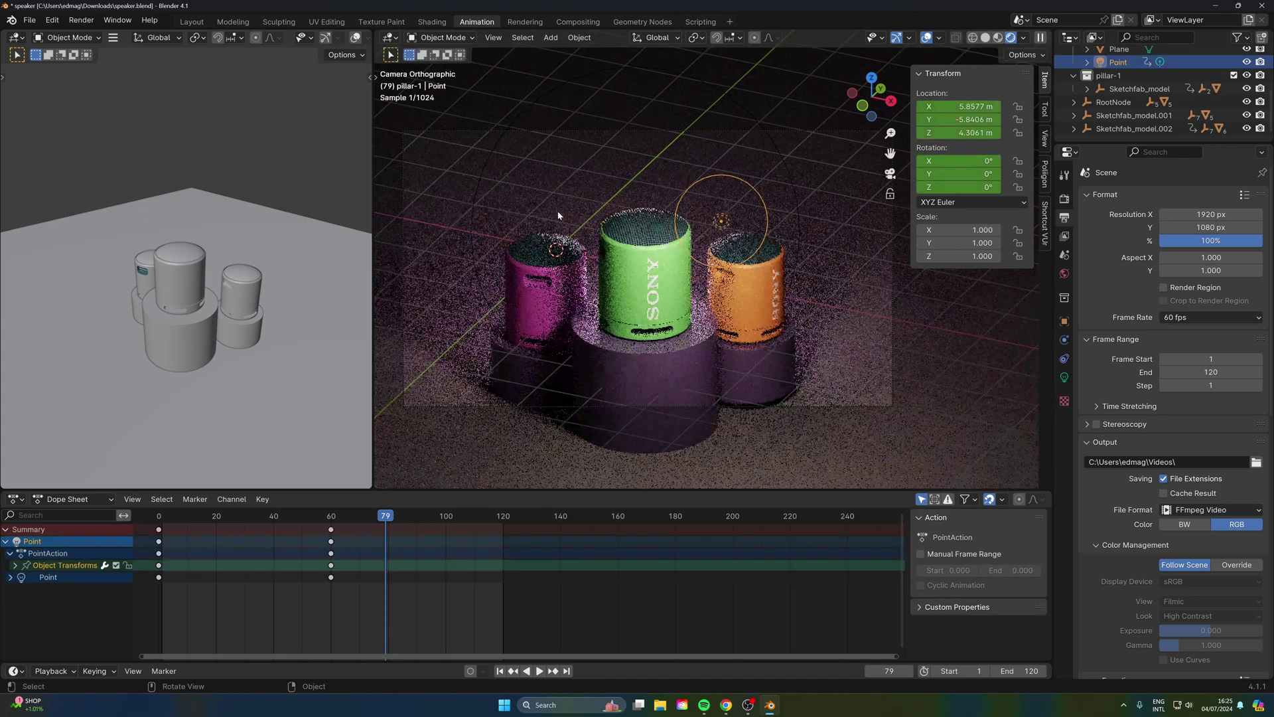
- Inspect the lit scene from outside the camera, and preview the point light's animation in camera view by scrubbing back to the start
key("KP_0")
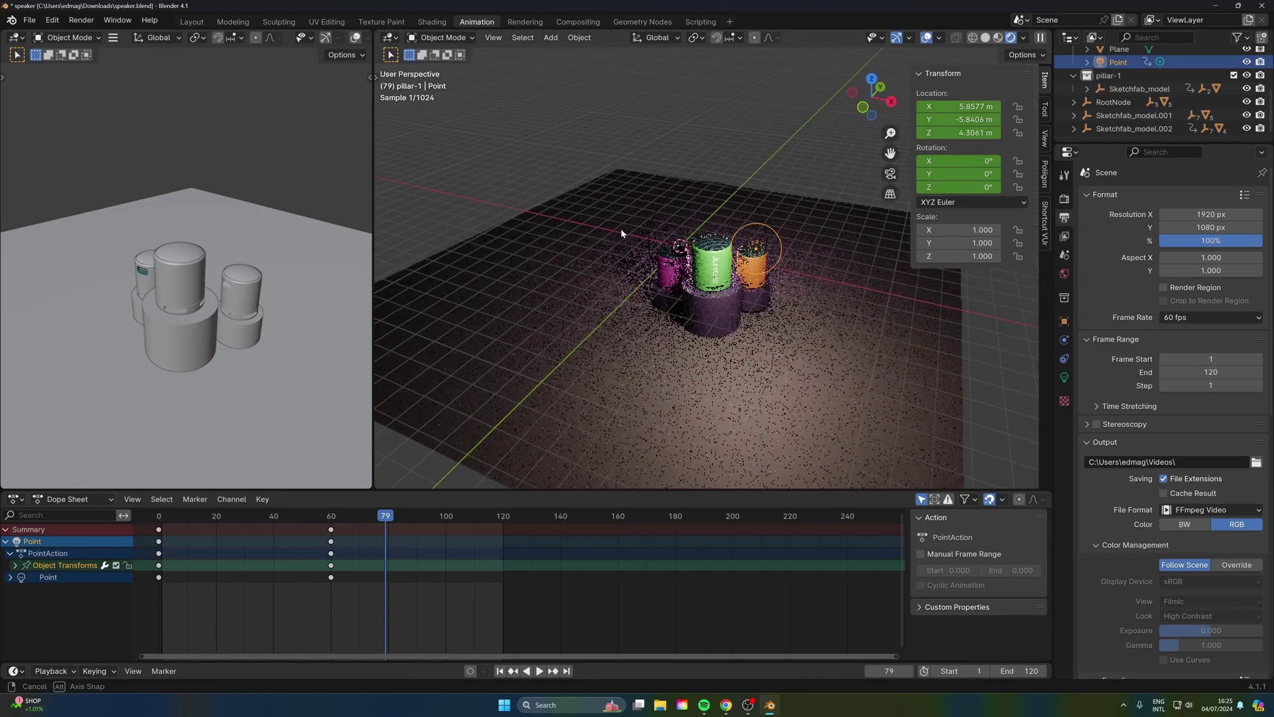
left_click(652, 245)
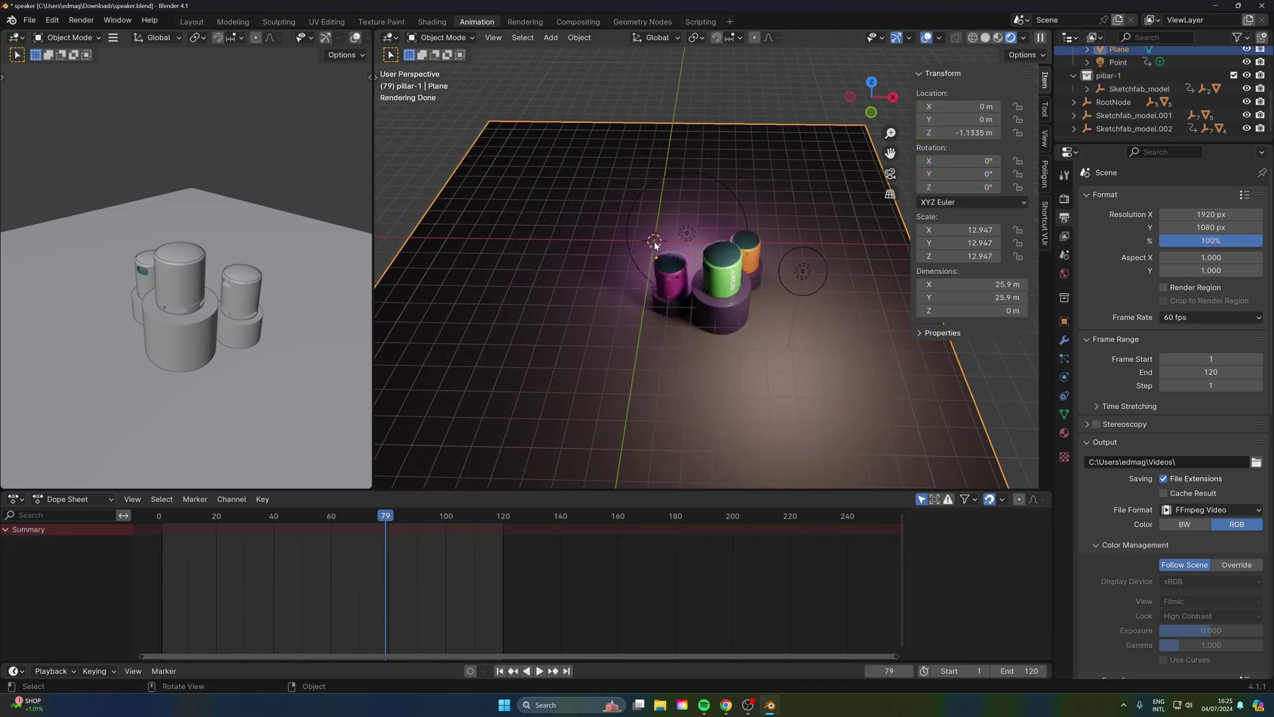
key("KP_0")
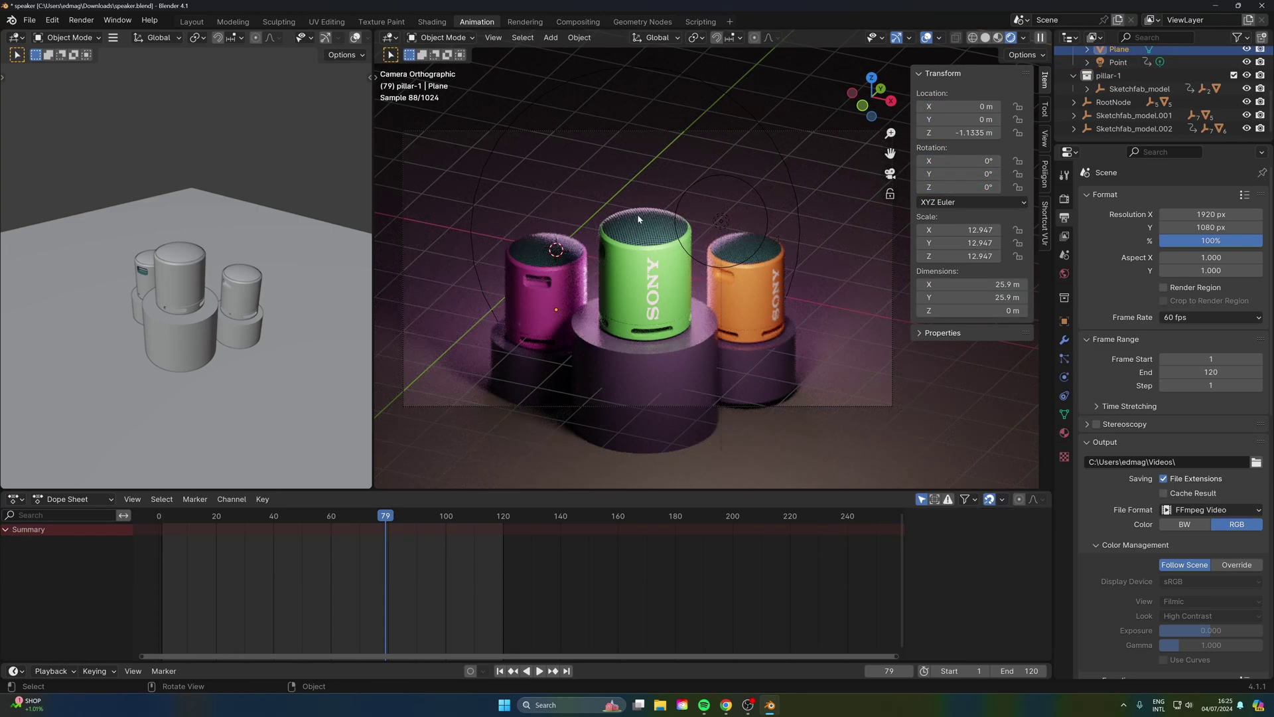
left_click(723, 223)
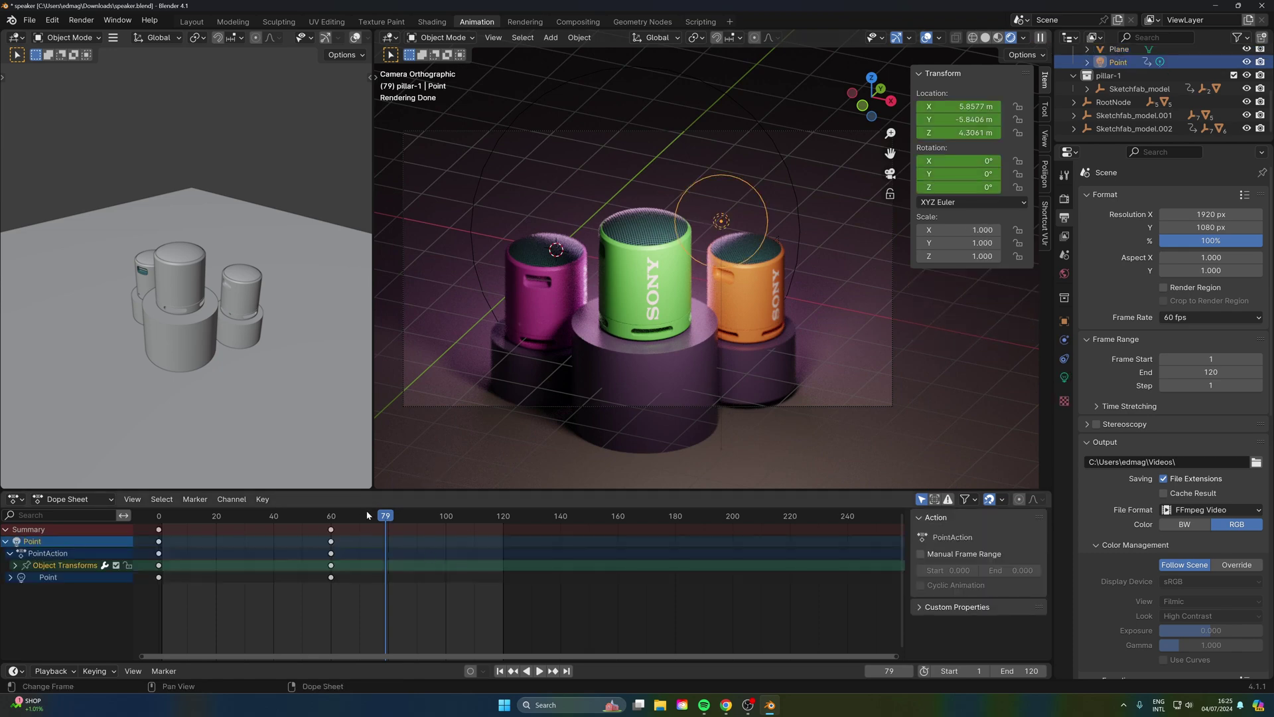
left_click_drag(366, 509, 157, 519)
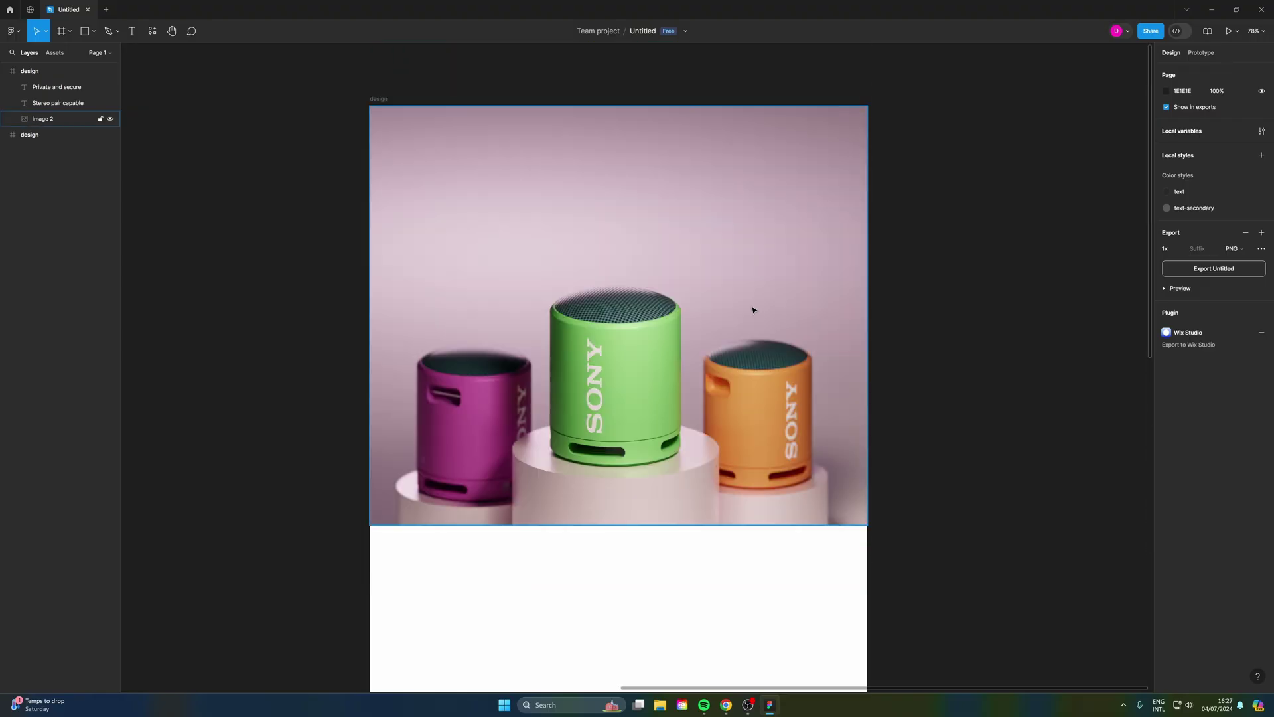
left_click(969, 242)
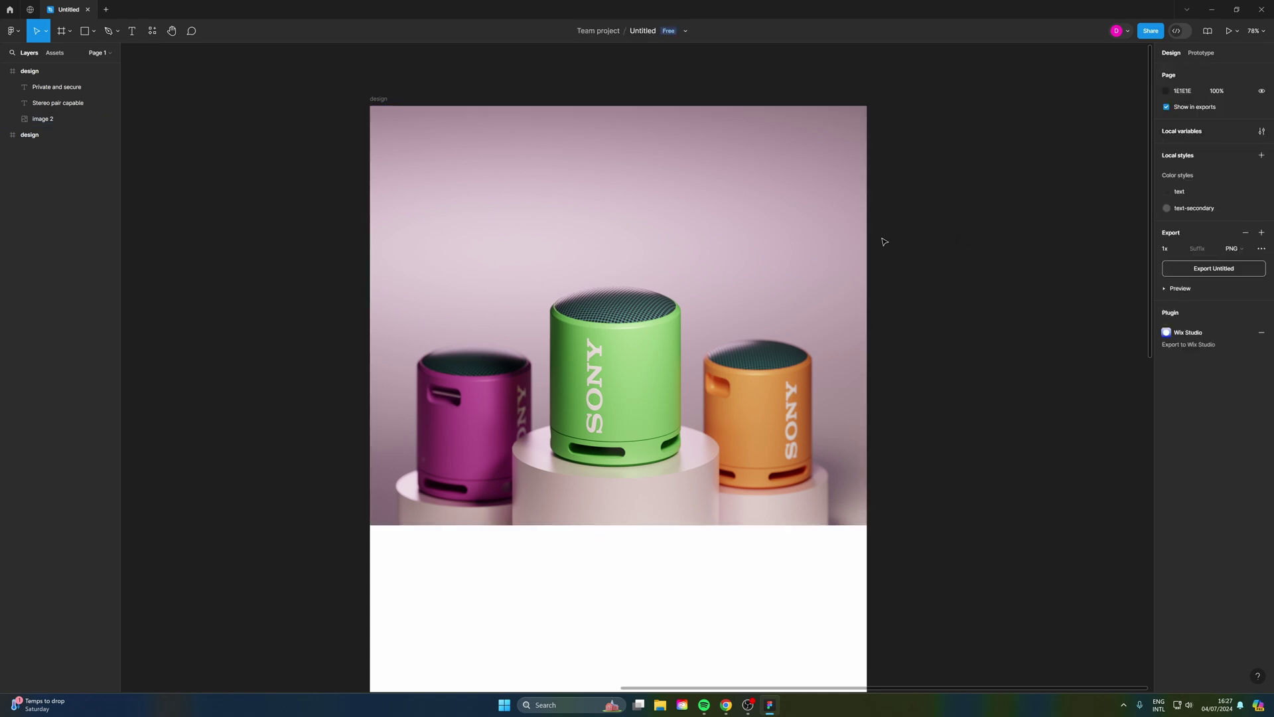
left_click(592, 343)
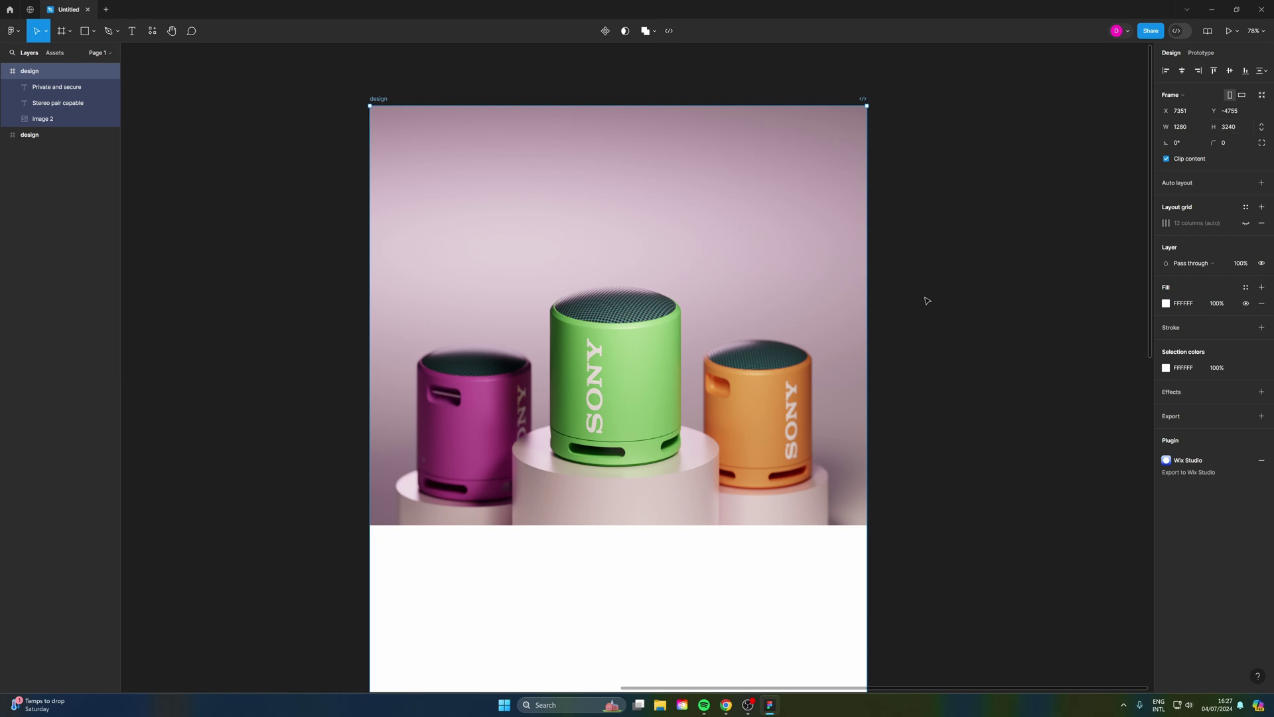
scroll(768, 416, "down", 10)
scroll(567, 407, "up", 13)
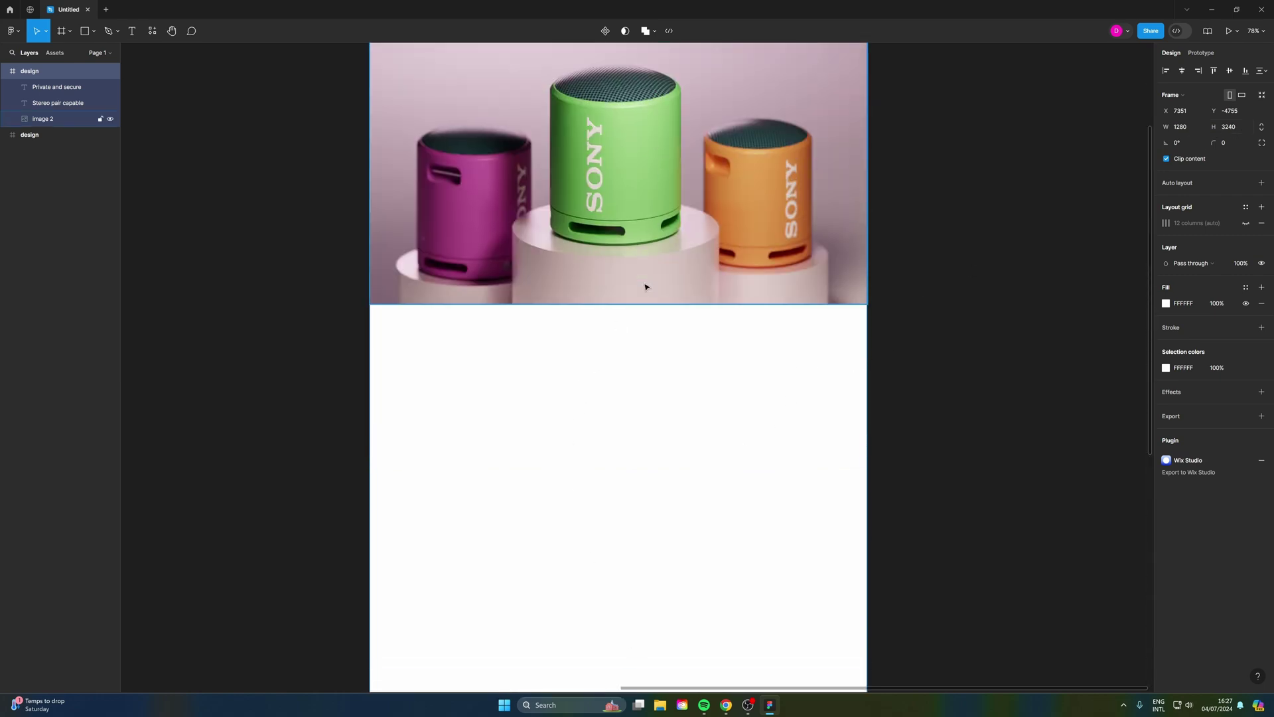
scroll(619, 304, "down", 2)
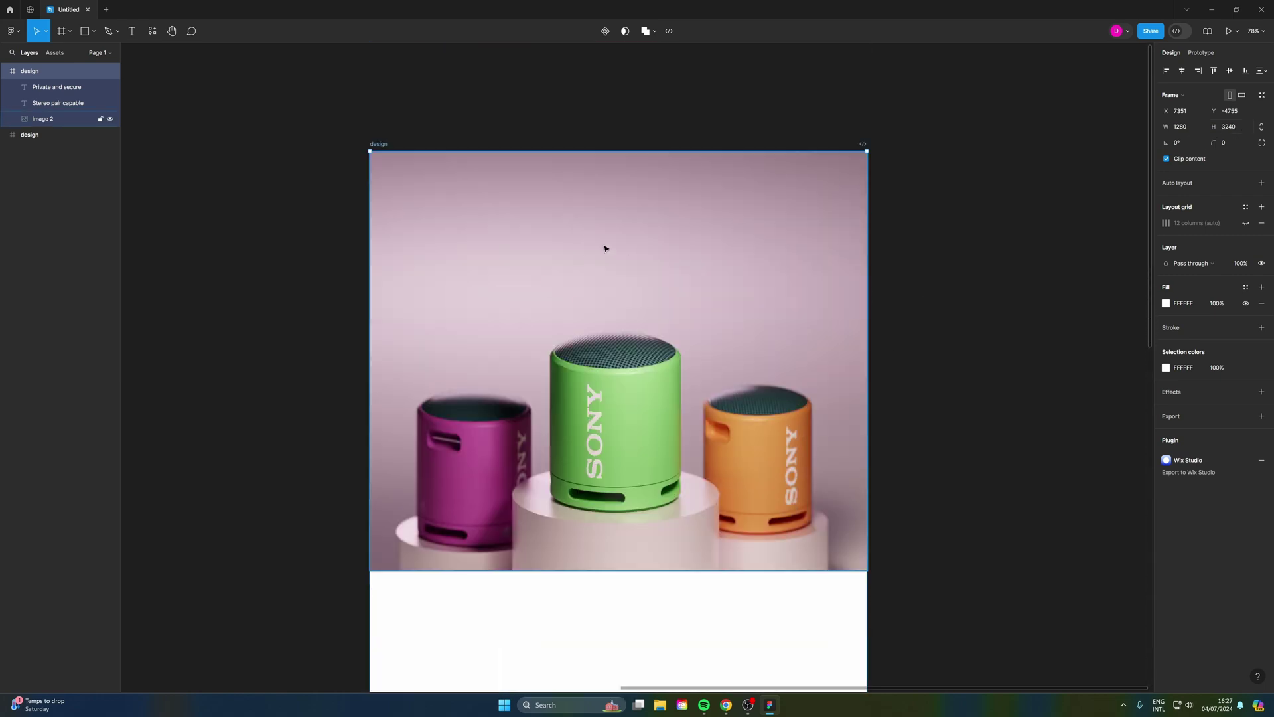
scroll(673, 272, "up", 2)
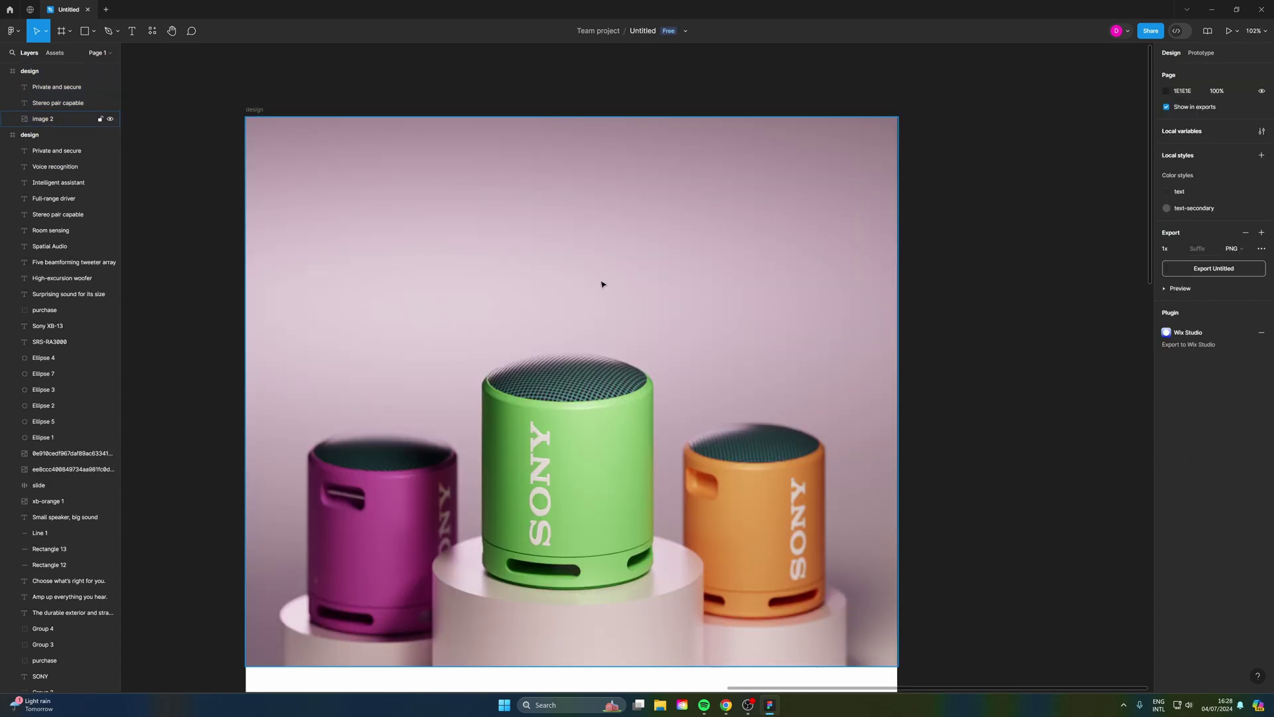
- Paste the heading "XB13 EXTRA BASS™ Wireless Speaker" into the design frame and centre it above the speakers at X 198, Y 210
type("XB13 EXTRA BASS™ Wireless Speaker")
left_click_drag(604, 361, 537, 280)
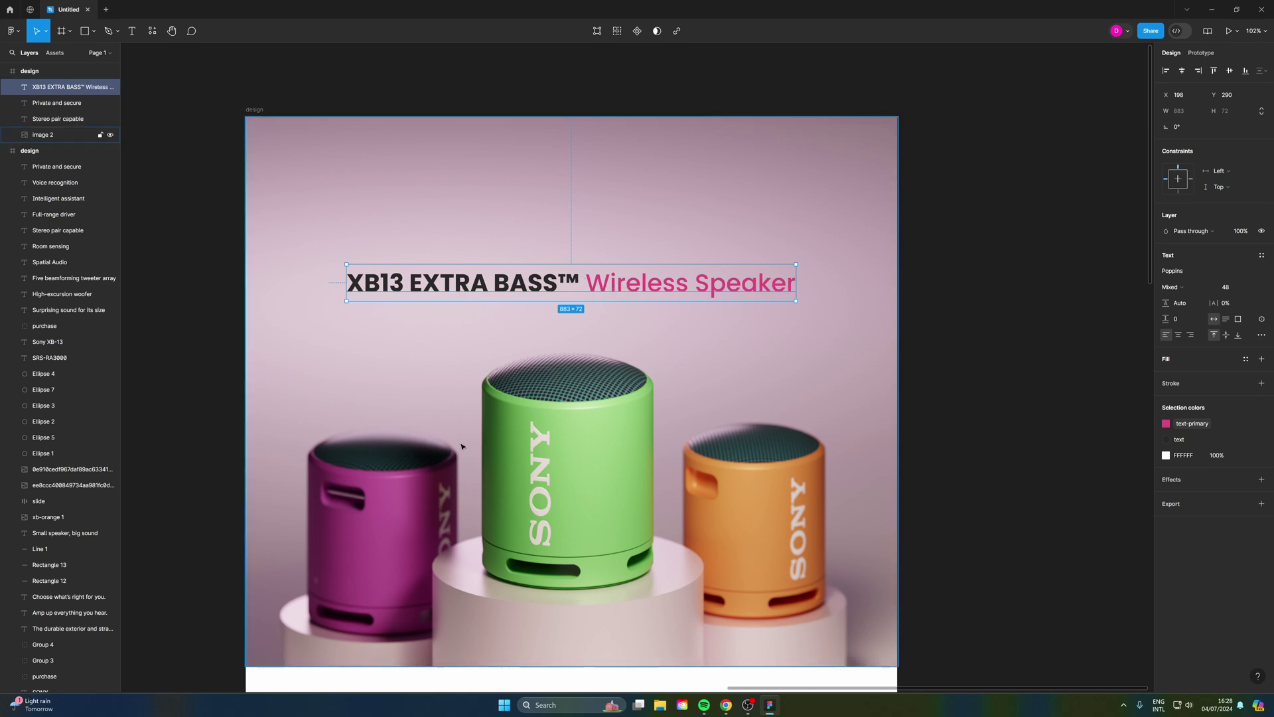
left_click_drag(611, 283, 611, 241)
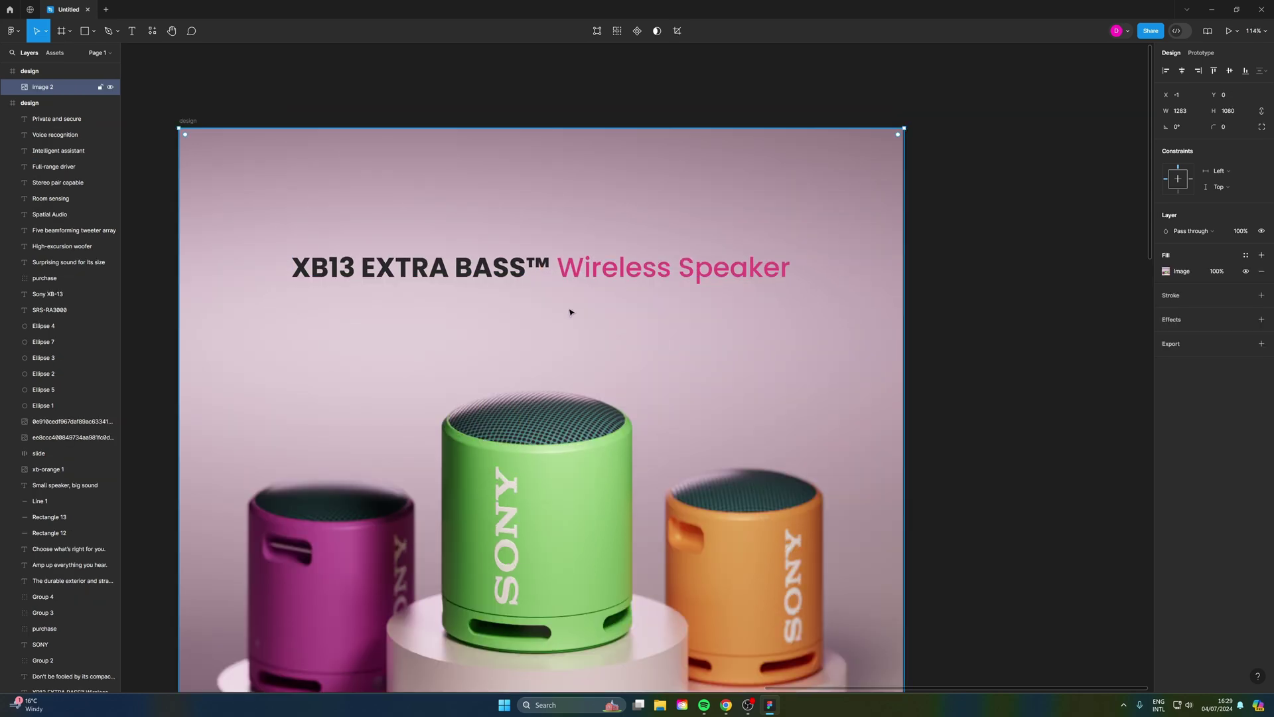
- Place the tagline "Don't be fooled by its compact shape, this little speaker packs major surround sound." centred beneath the heading at X 297, Y 293
left_click(556, 311)
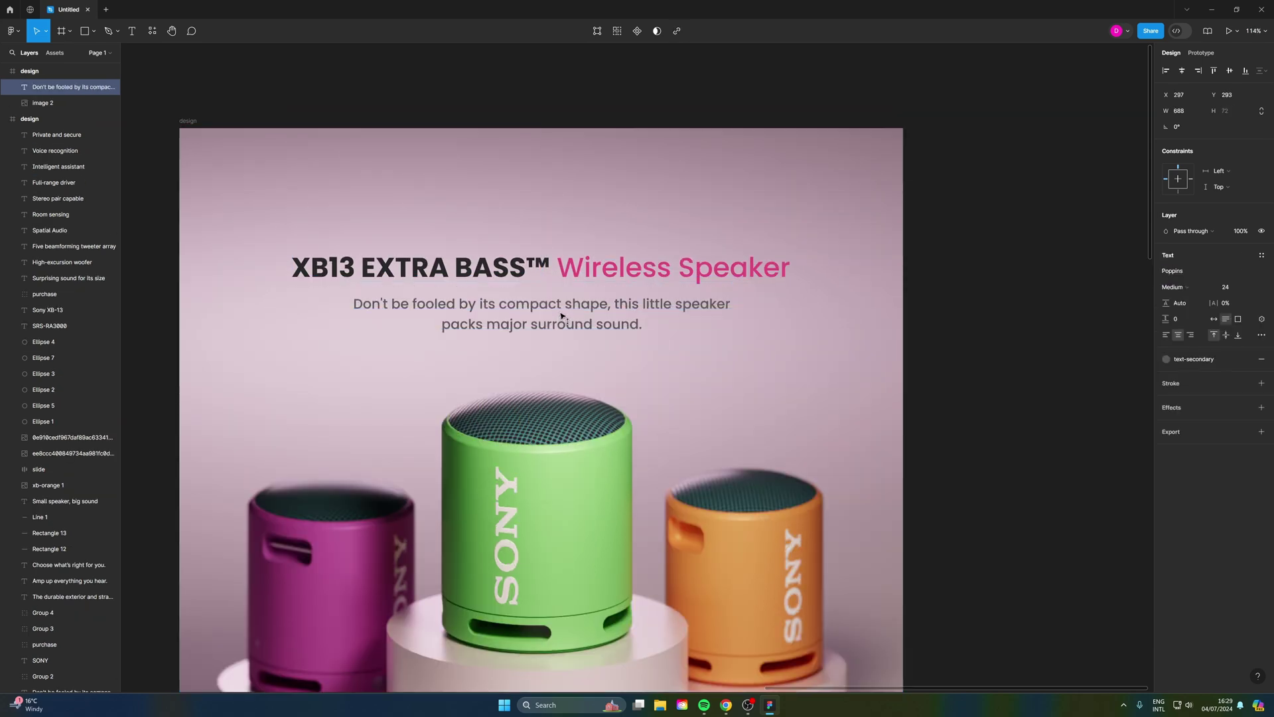
left_click_drag(559, 305, 559, 315)
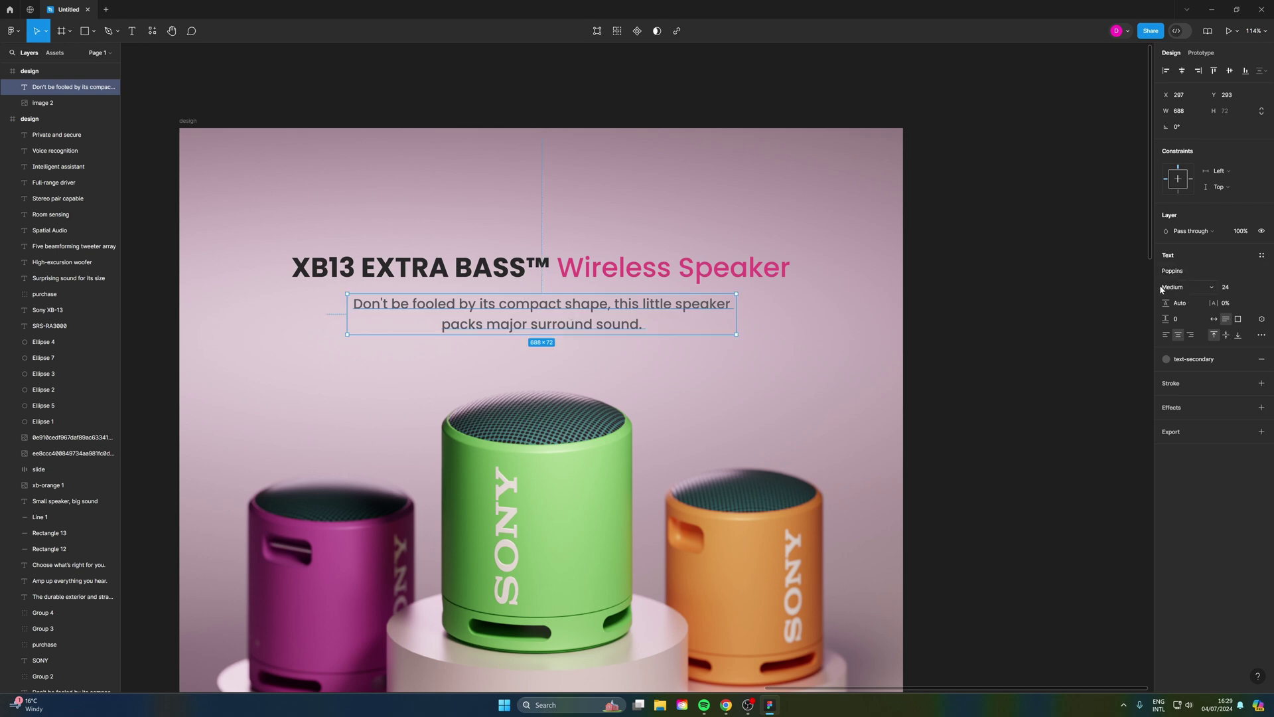
scroll(568, 291, "up", 2)
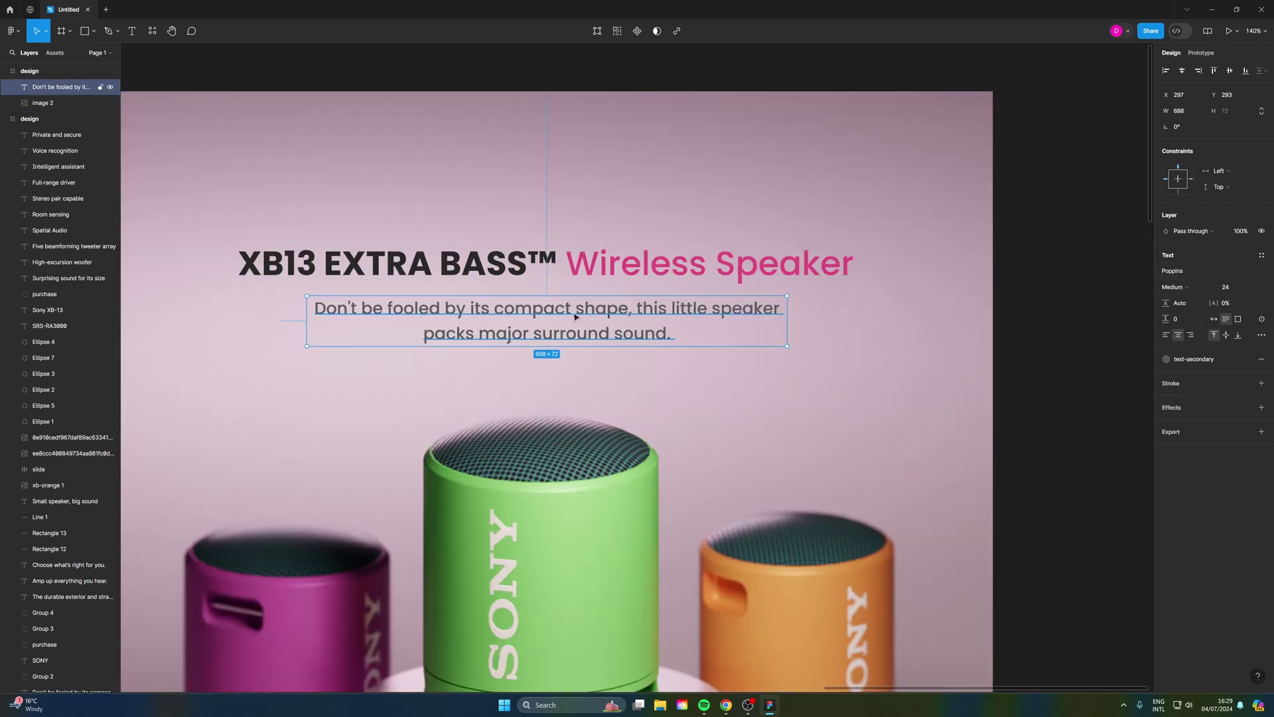
scroll(542, 288, "down", 2)
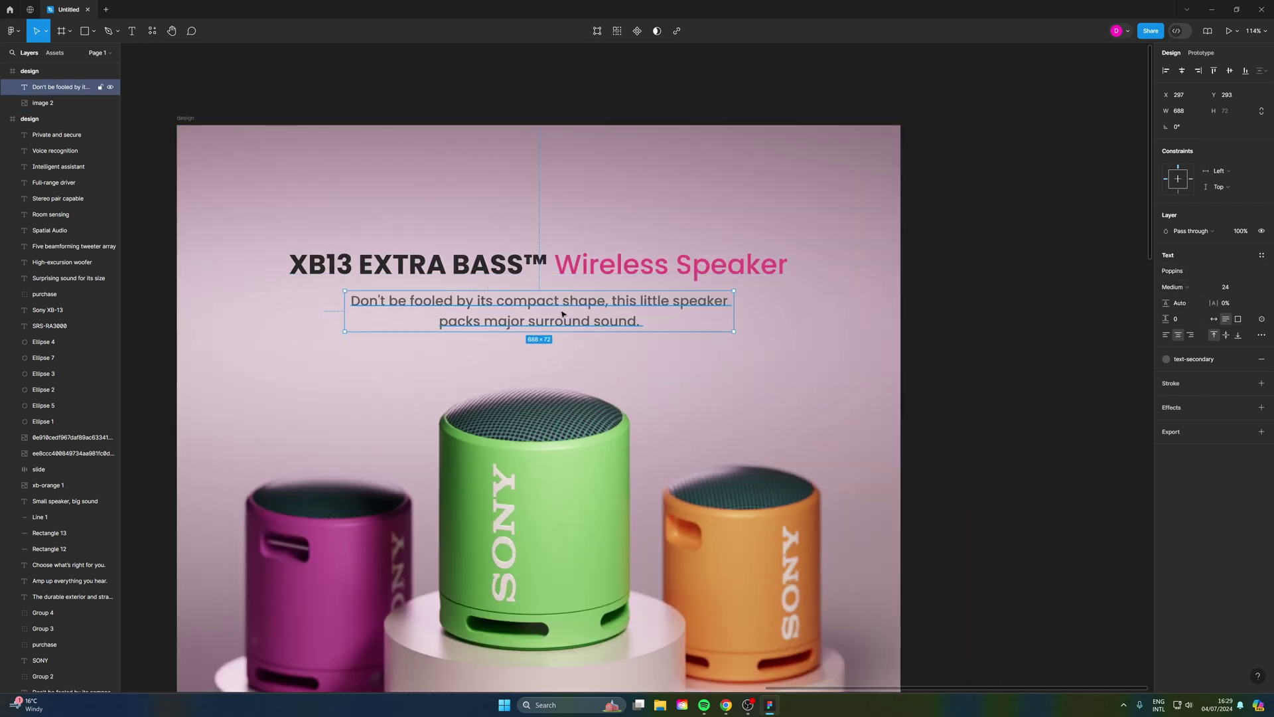
- Move the tagline slightly up so that it sits closer to the heading
left_click(770, 321)
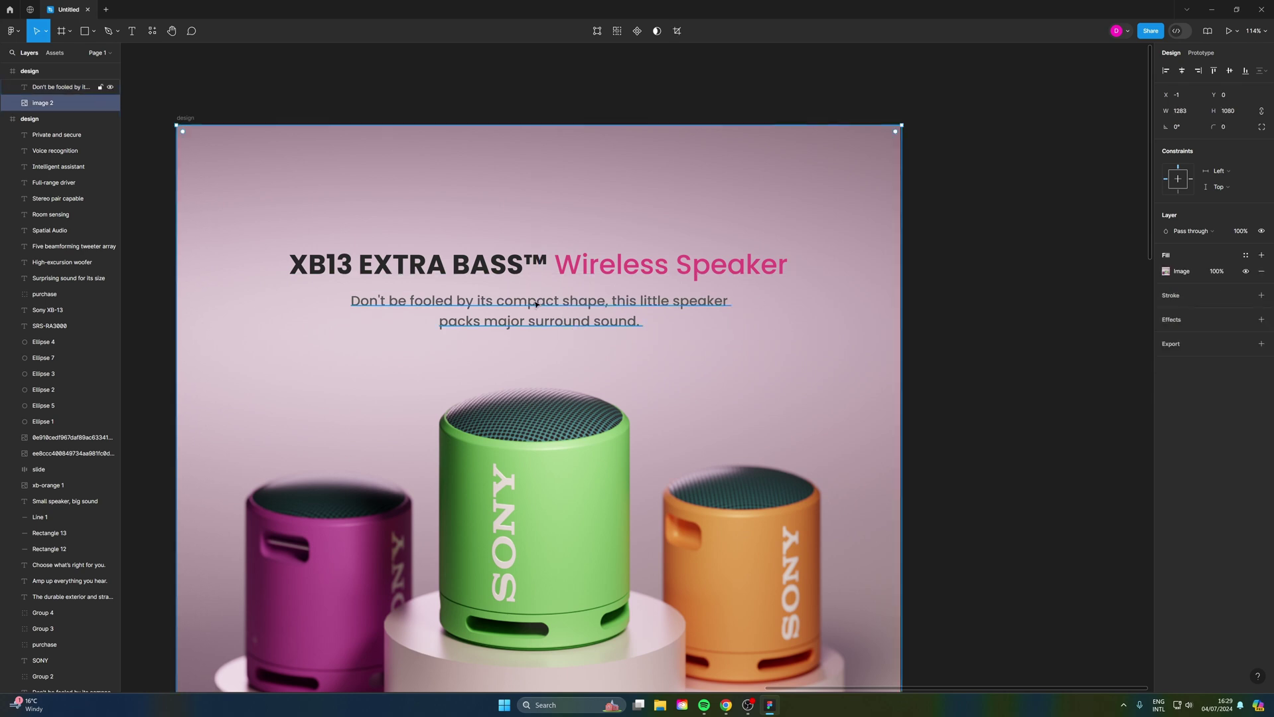
scroll(634, 266, "up", 2)
left_click(499, 305)
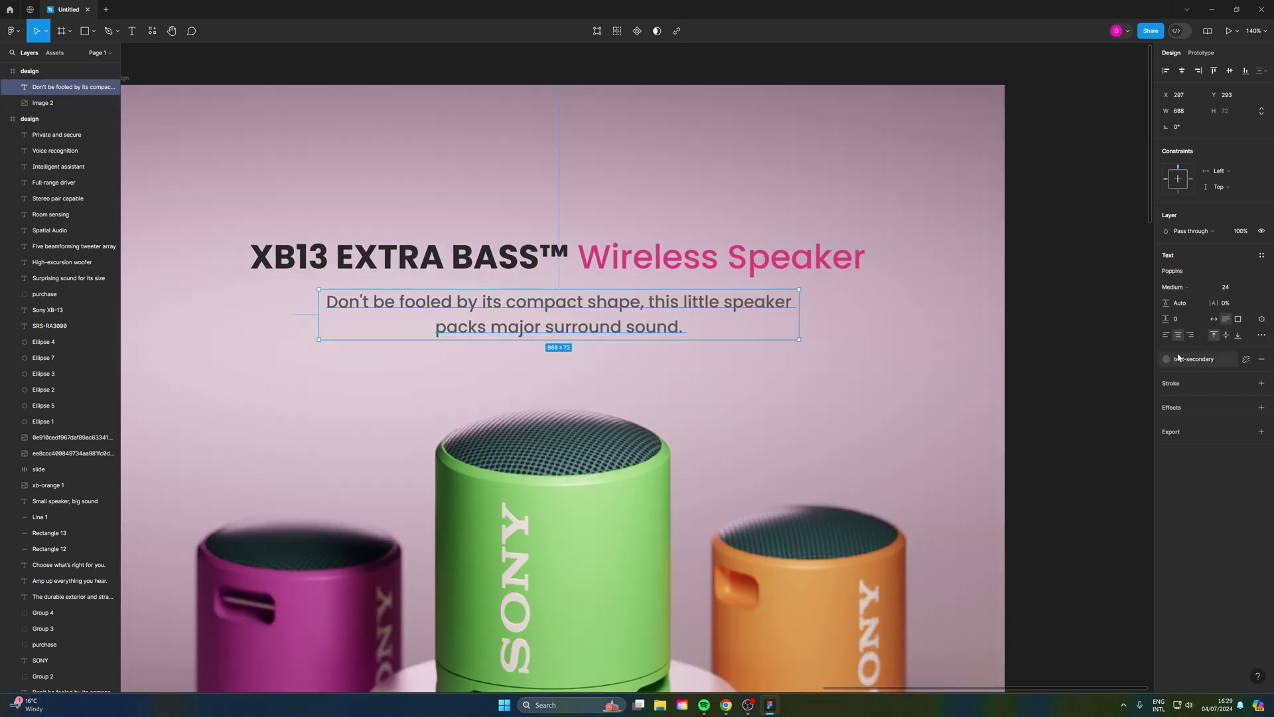
left_click(460, 263)
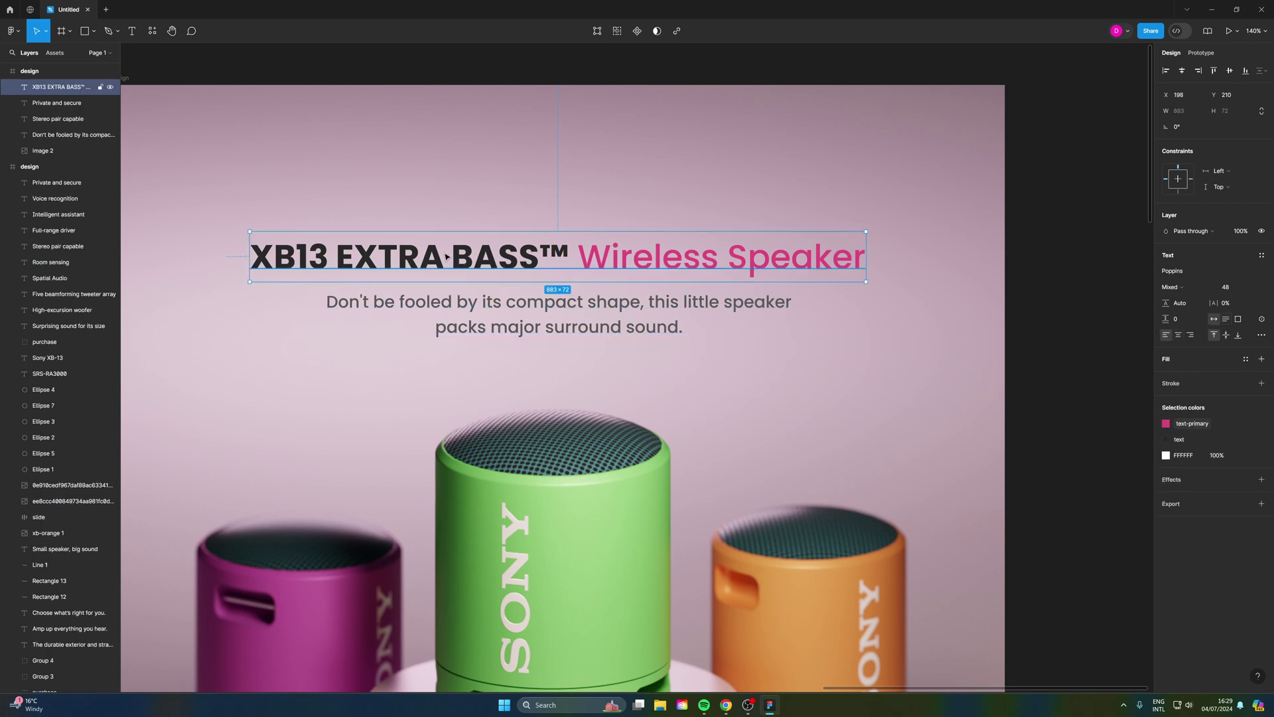
left_click(570, 316)
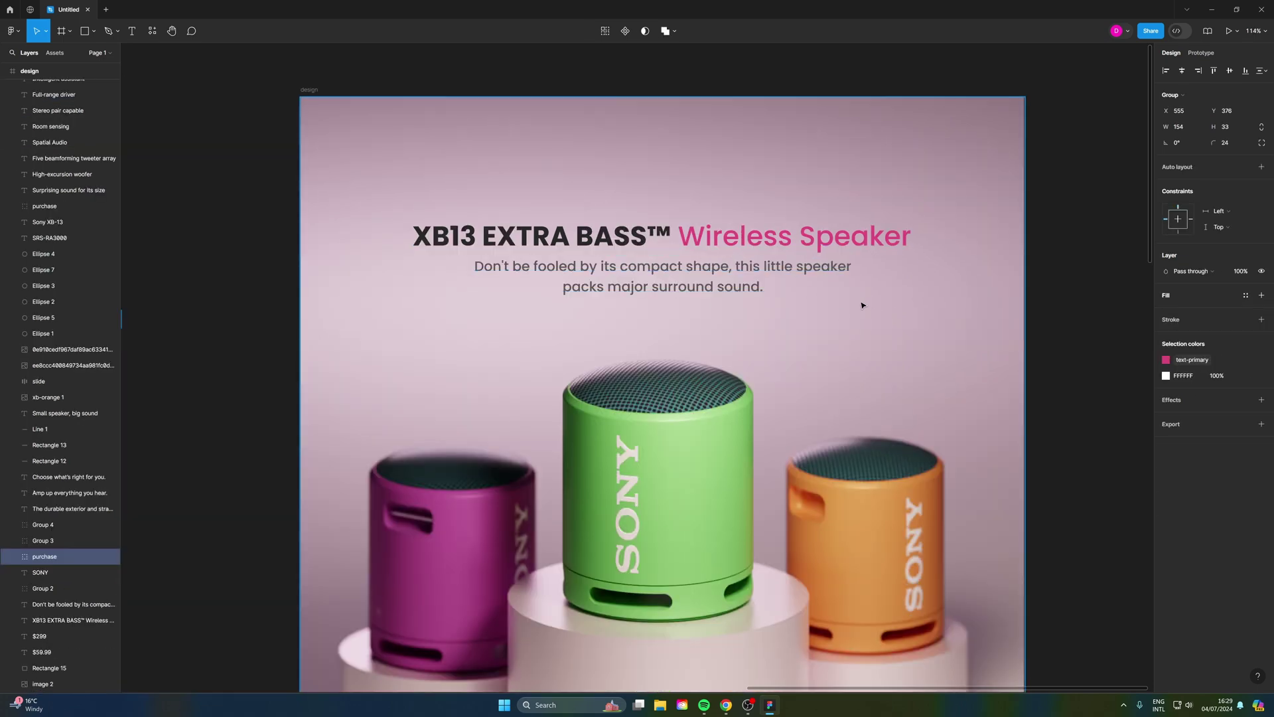
scroll(803, 281, "up", 2)
left_click(767, 253)
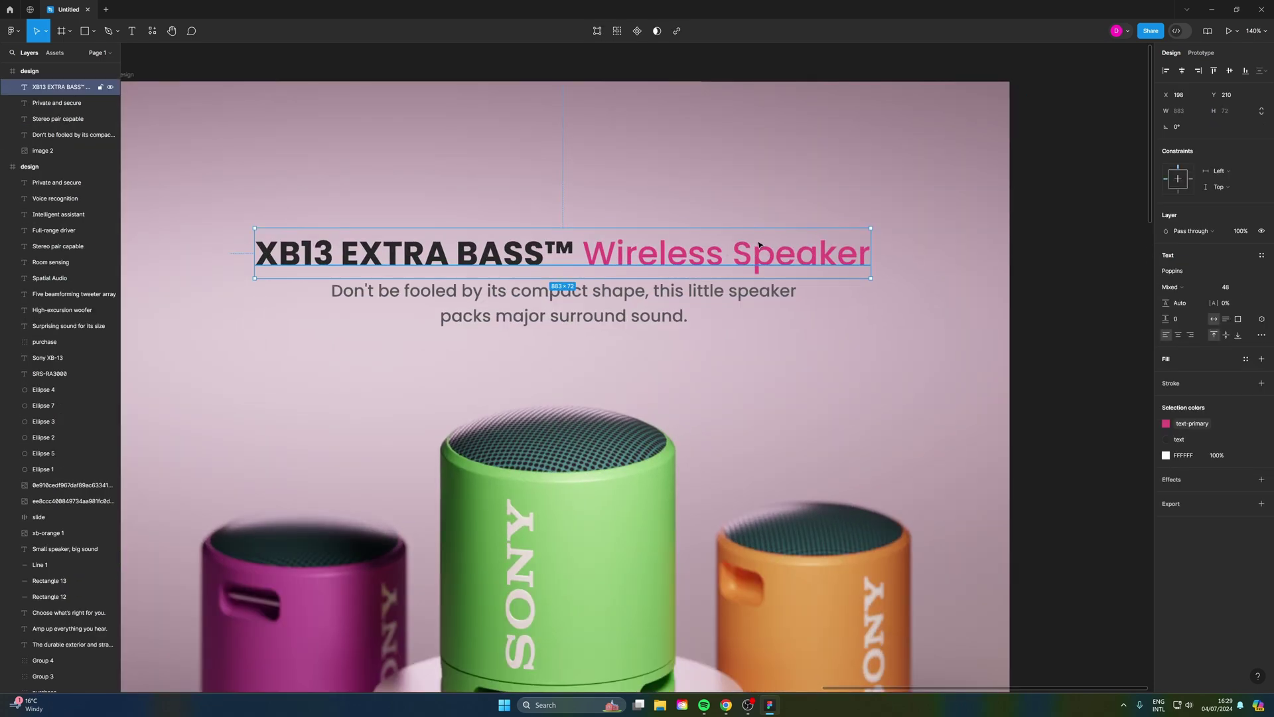
- Paste the pink "Available now" button and place it centred beneath the tagline at X 555, Y 377
left_click(560, 366)
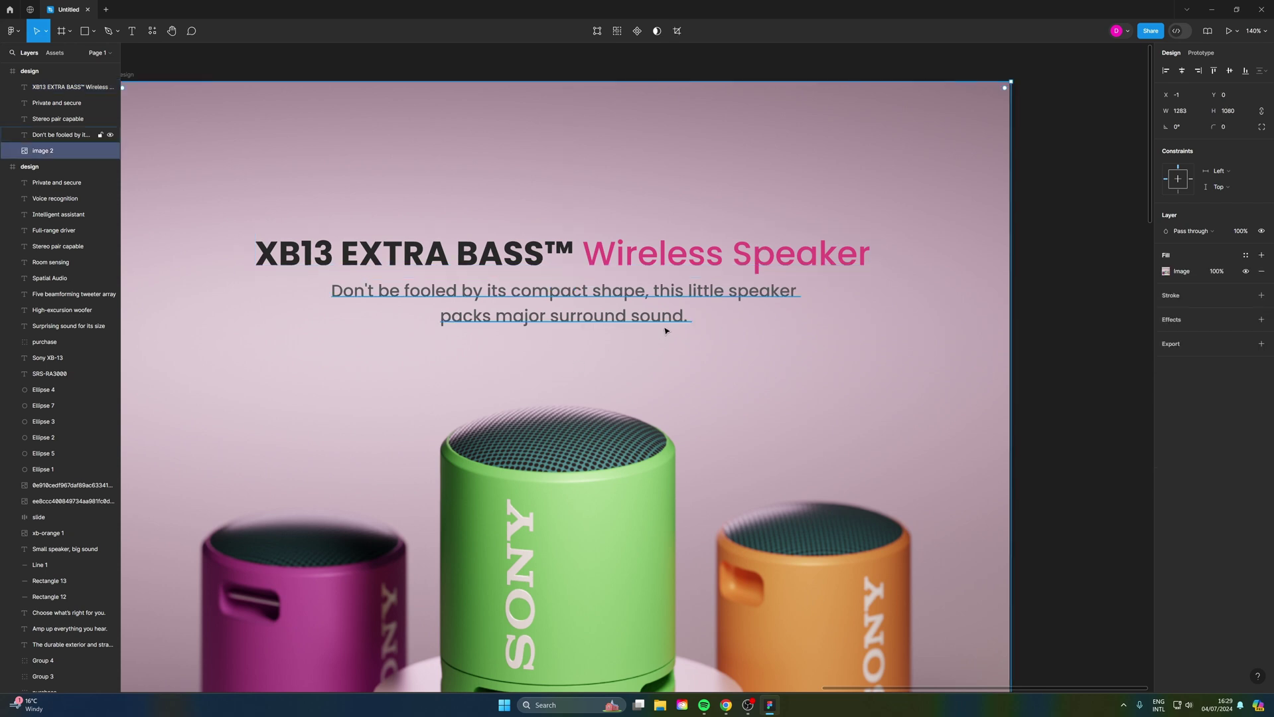
key("ctrl+v")
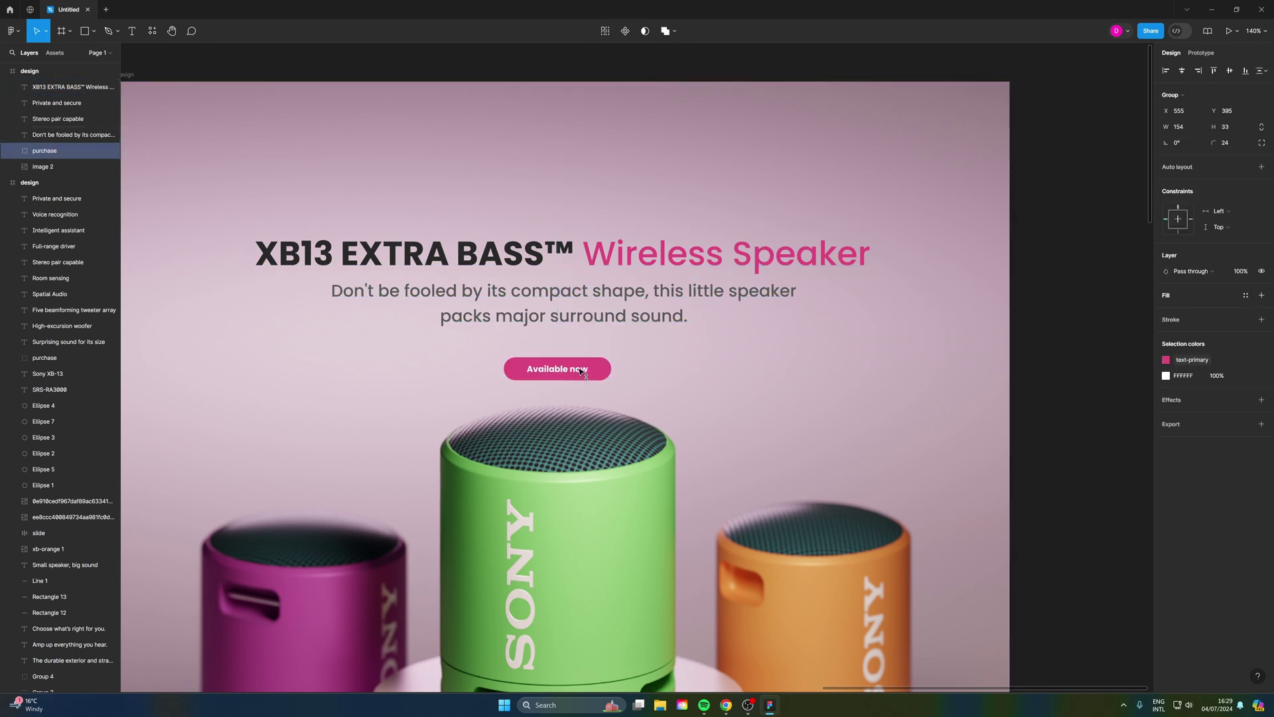
left_click_drag(580, 359, 575, 360)
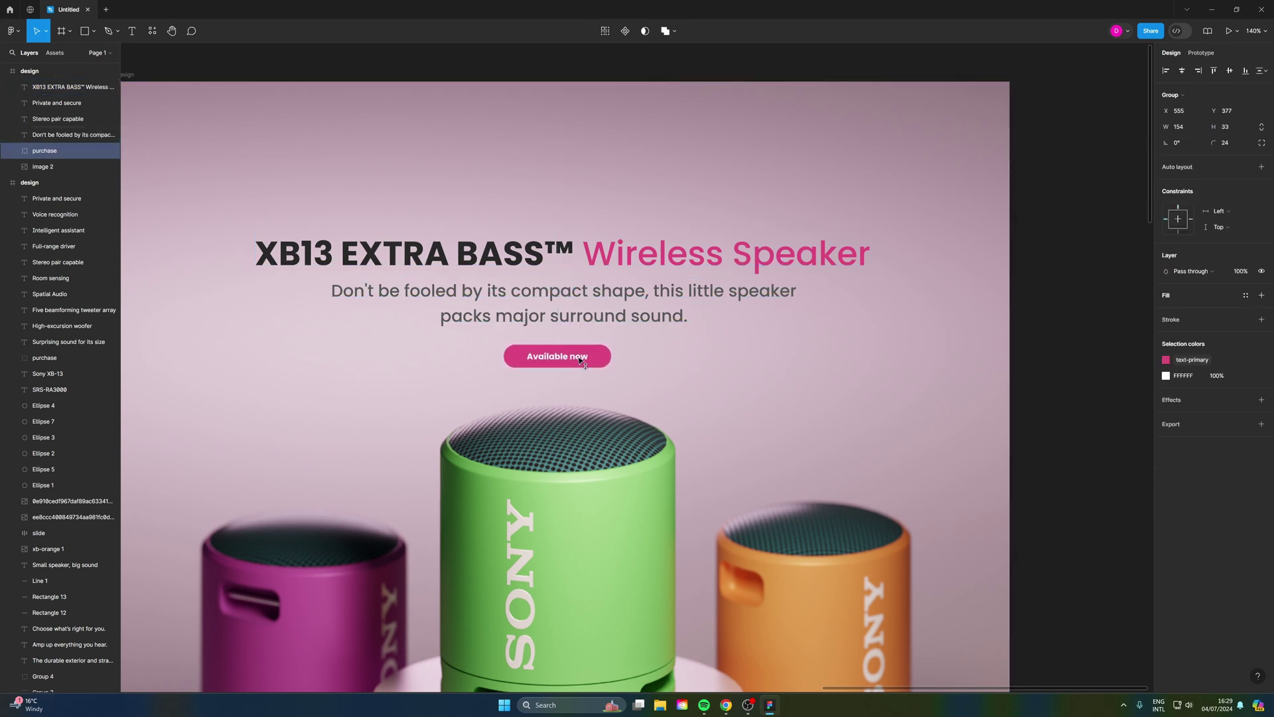
scroll(627, 299, "up", 2)
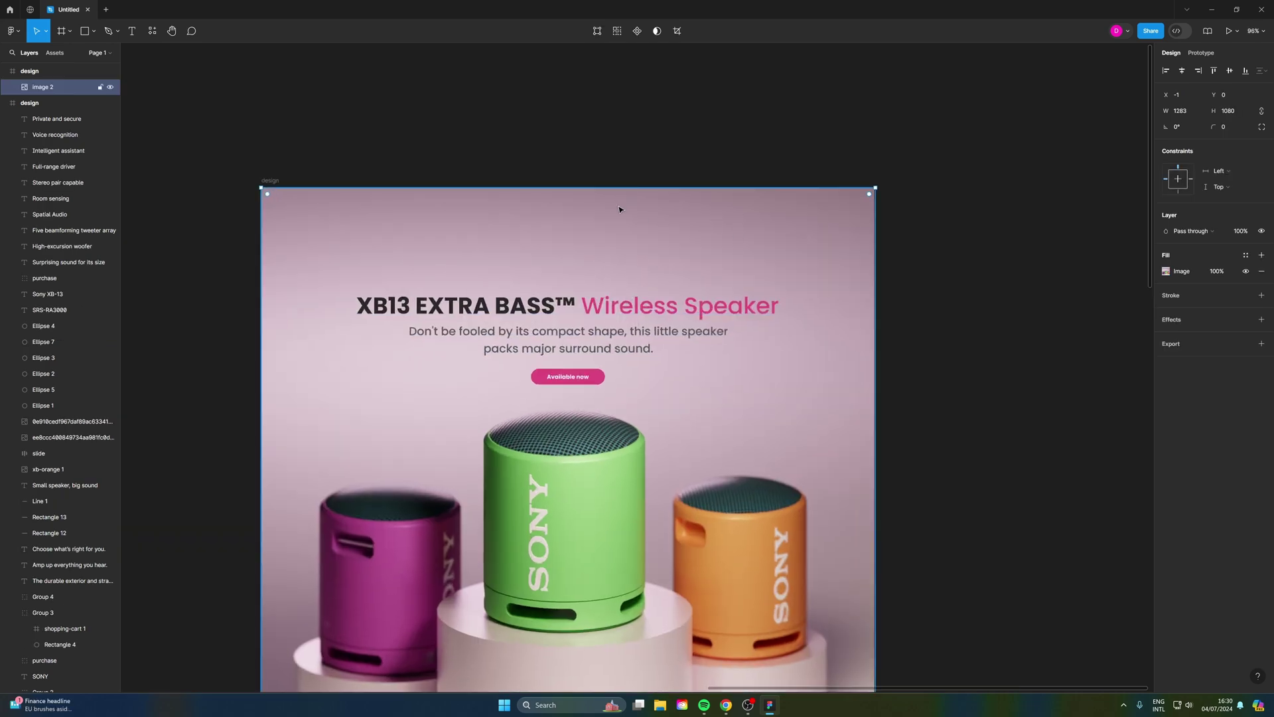
scroll(753, 278, "up", 5)
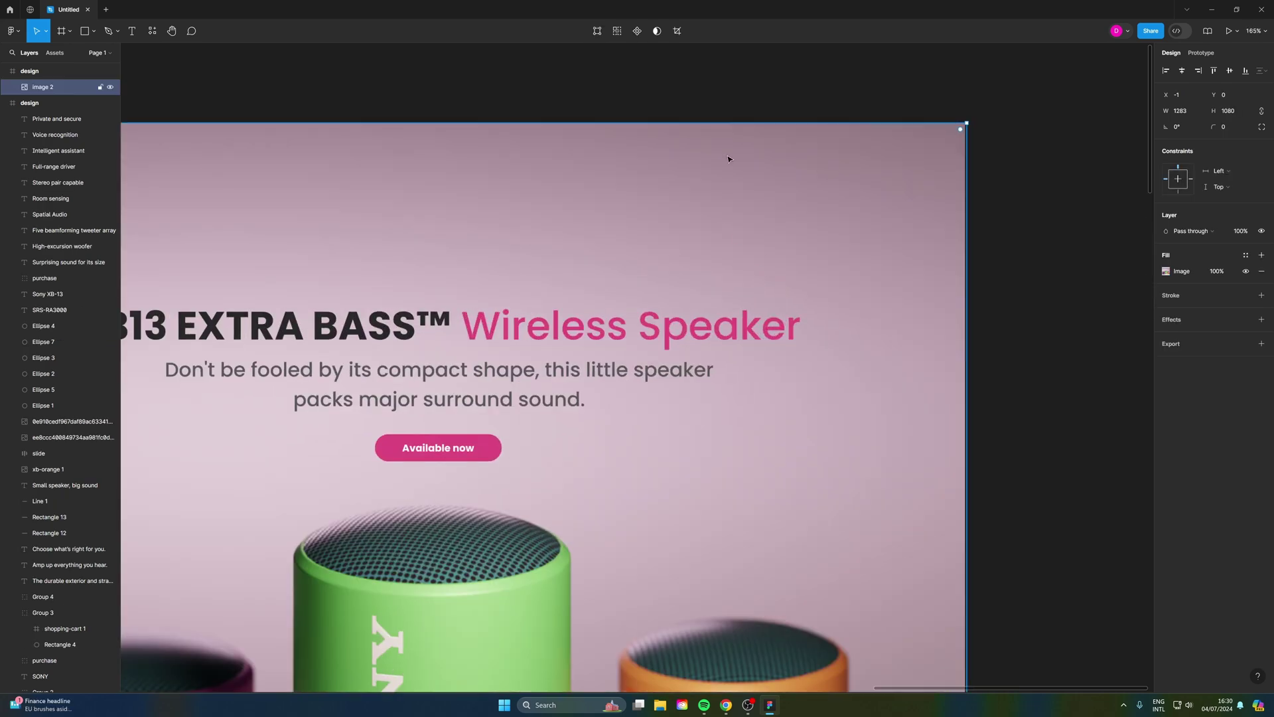
- Draw a 22 × 22 circle near the upper-right corner of the design frame at X 1128, Y 33
scroll(810, 186, "up", 5)
left_click_drag(810, 178, 495, 266)
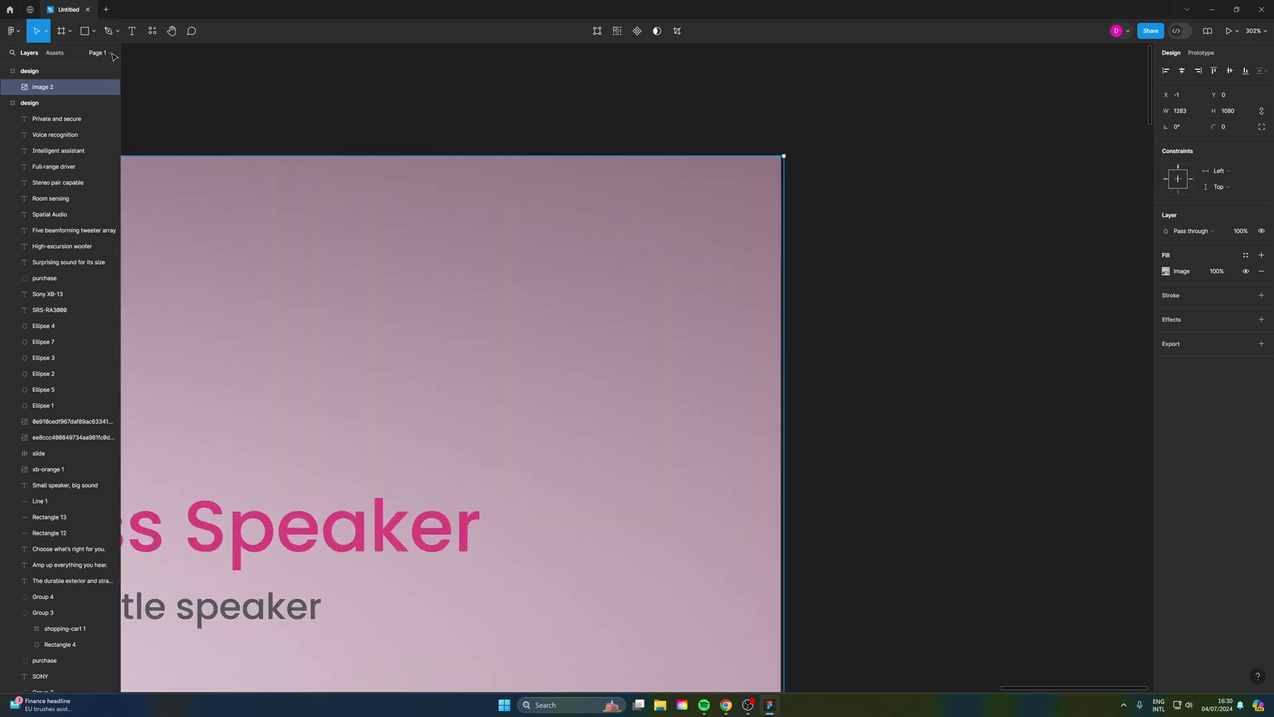
left_click(101, 30)
left_click(93, 31)
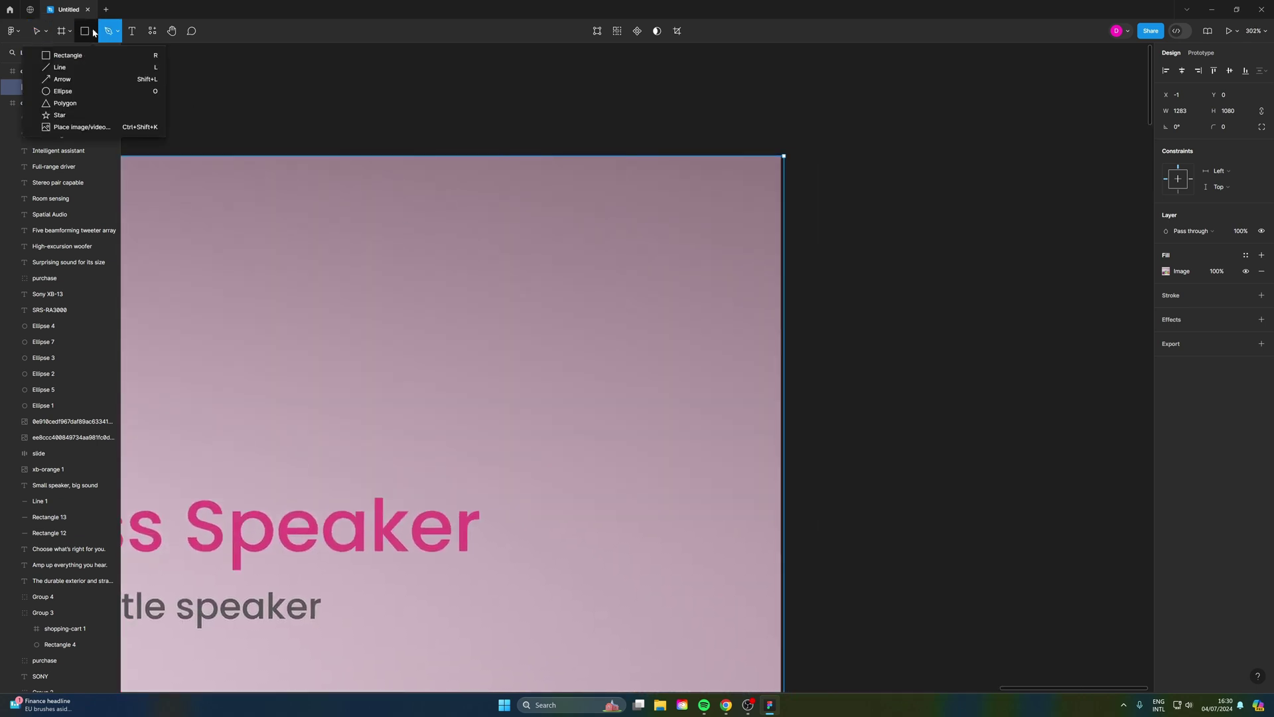
left_click(63, 91)
left_click_drag(553, 205, 585, 238)
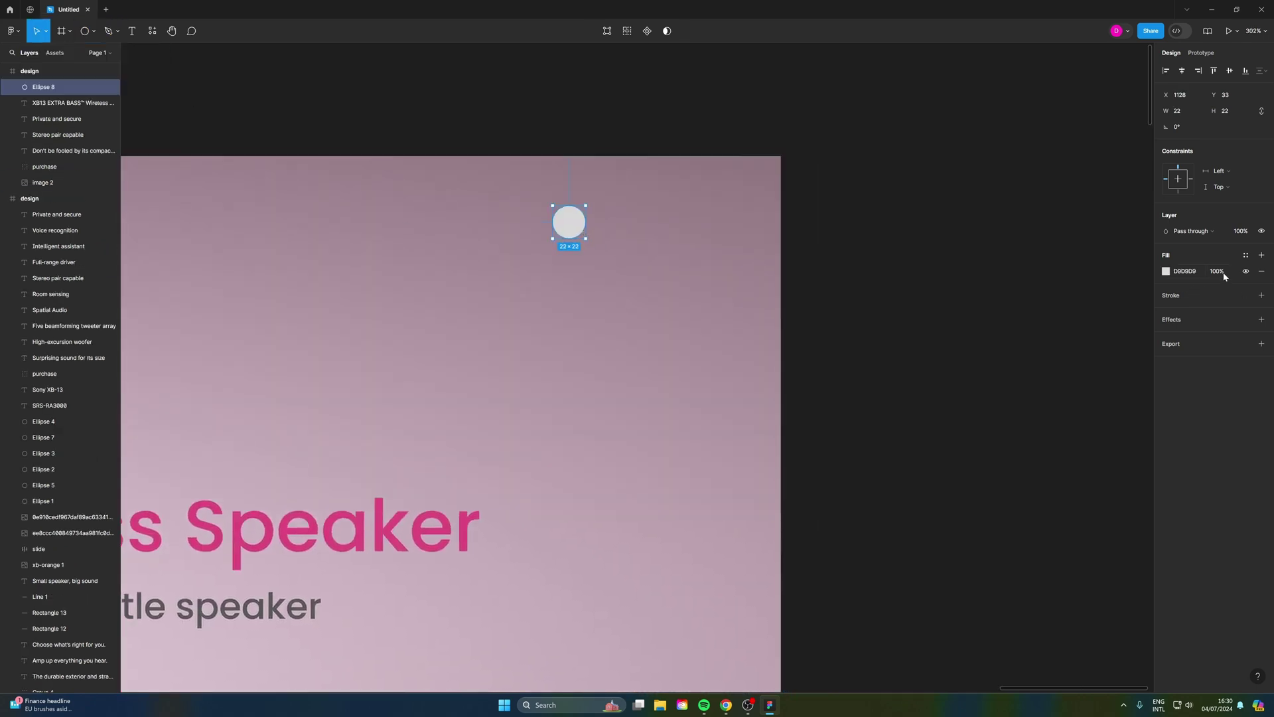
- Set the circle's fill opacity to 20% and add a background blur effect to it
key("Return")
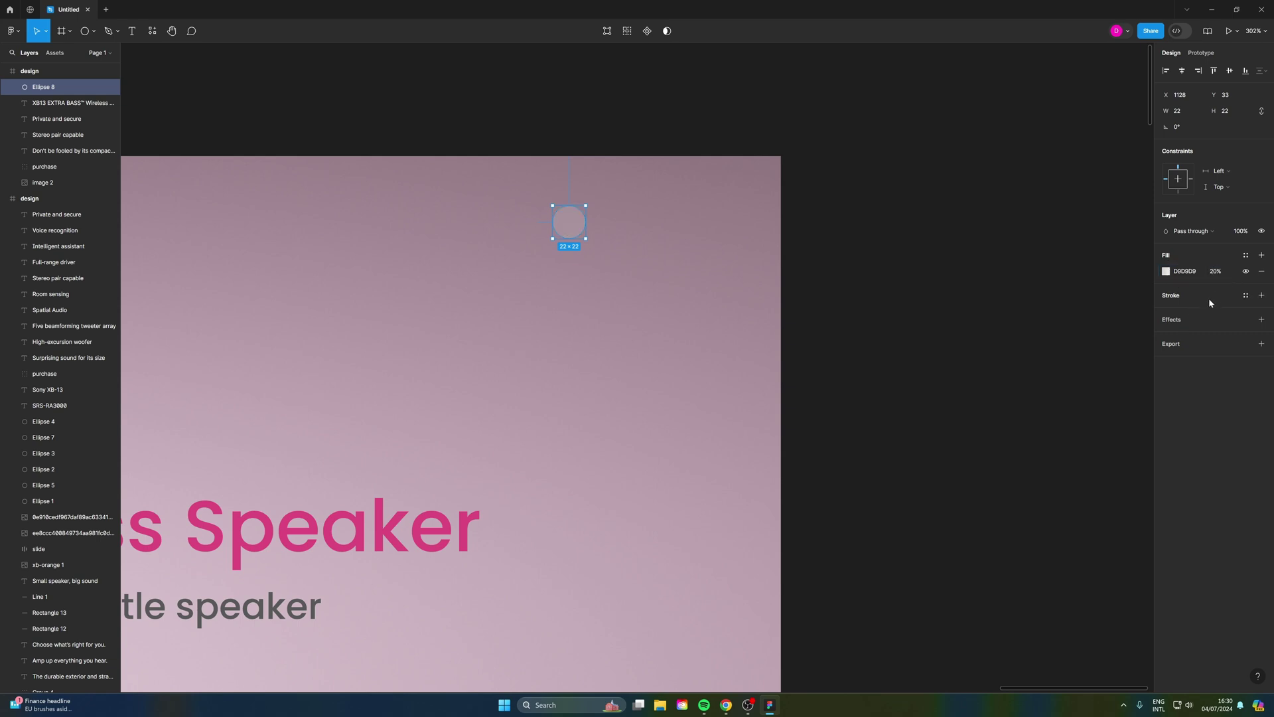
left_click(1186, 343)
left_click(1212, 359)
left_click(1171, 336)
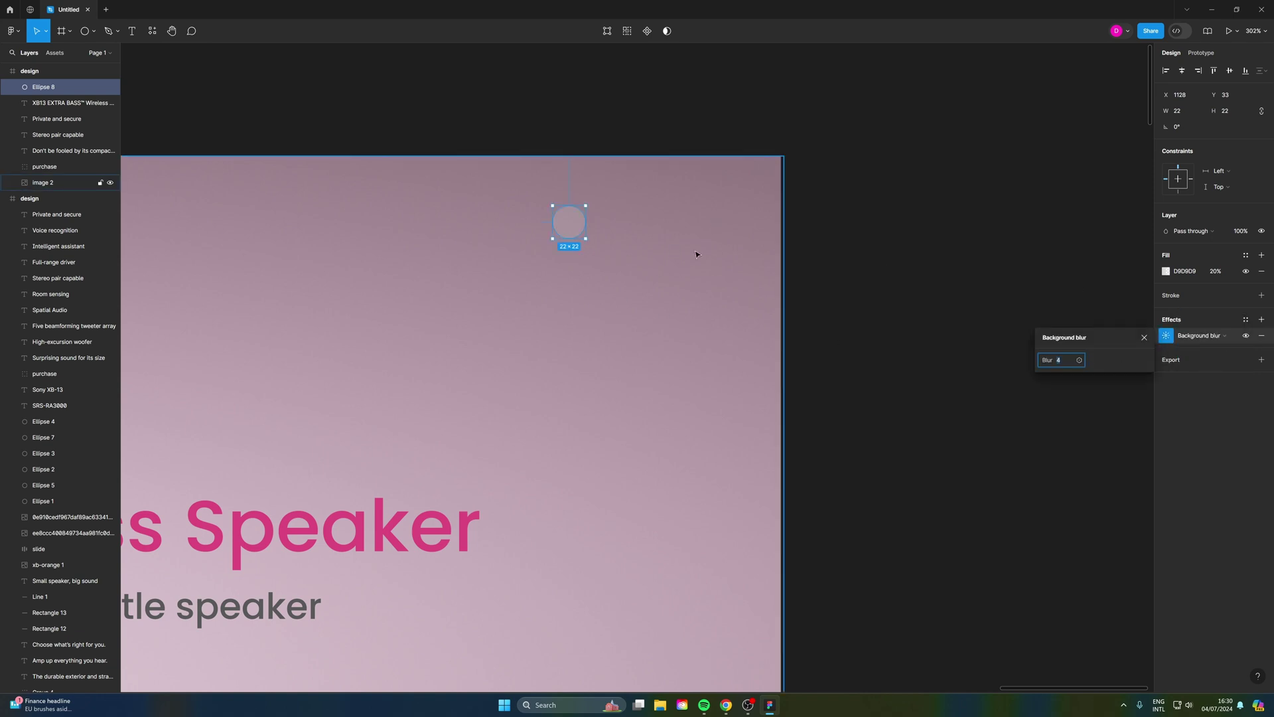
left_click(595, 262)
scroll(629, 267, "up", 5)
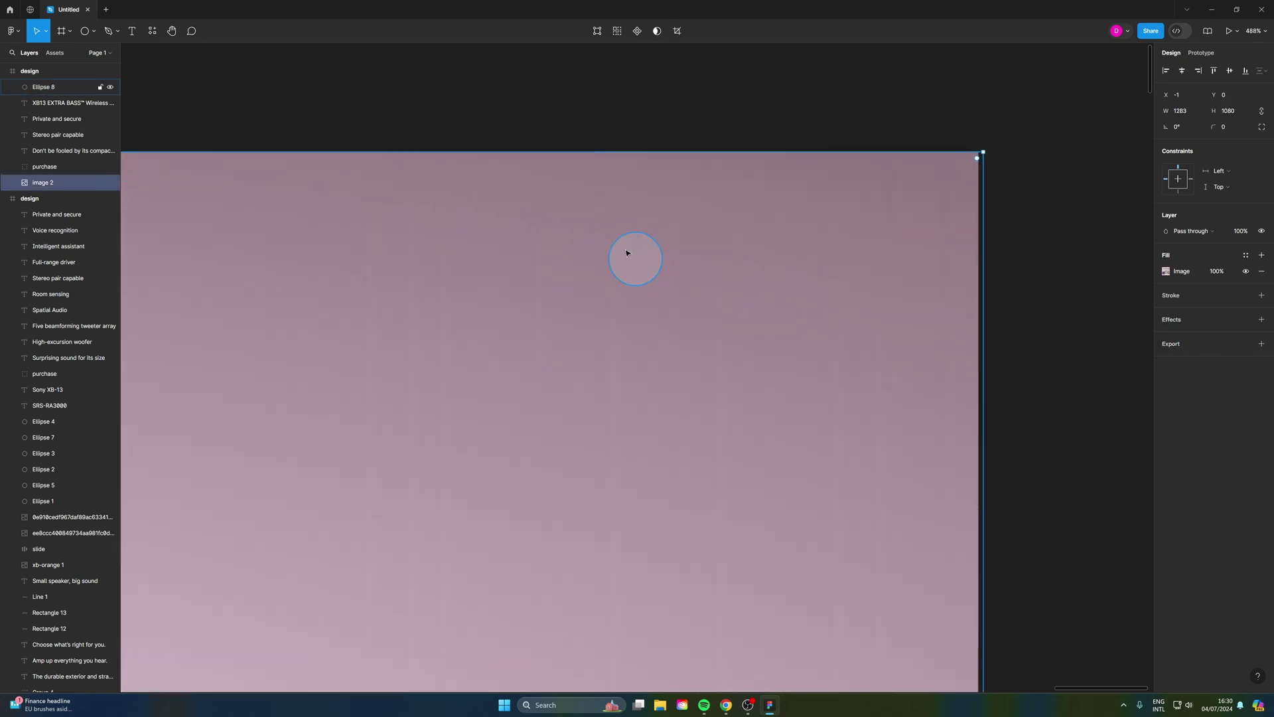
scroll(626, 256, "down", 6)
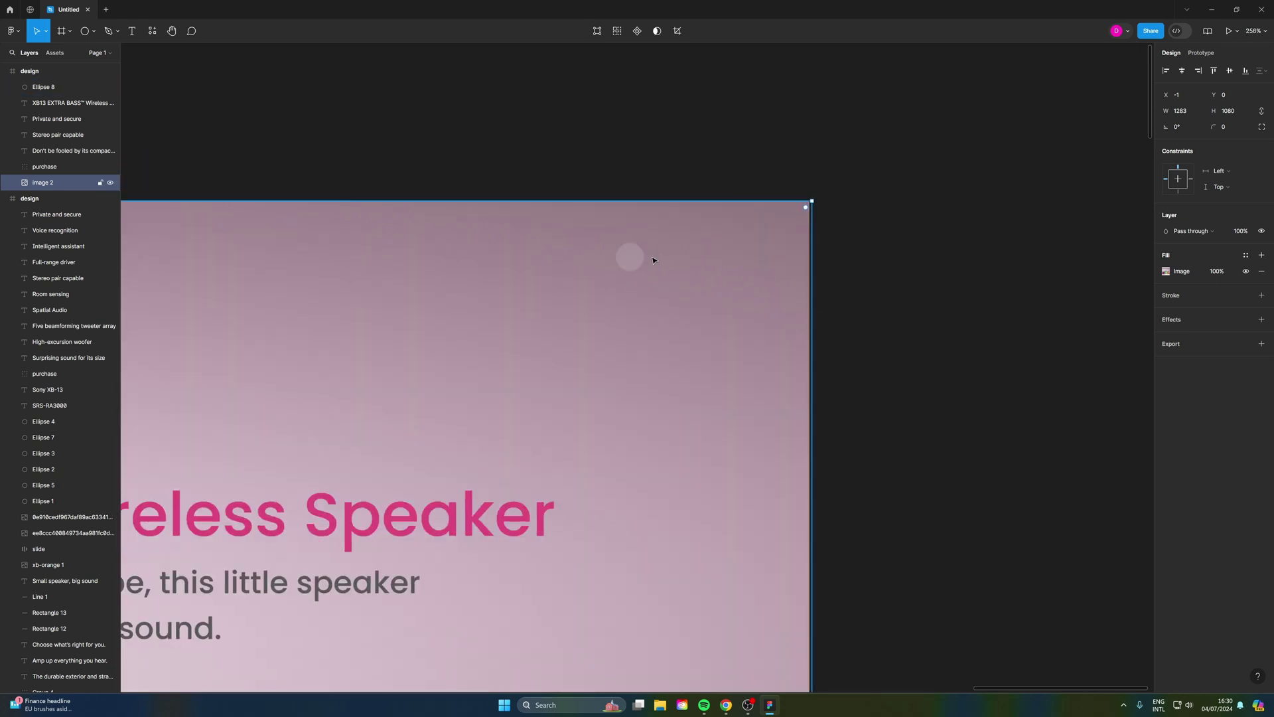
scroll(460, 463, "down", 4)
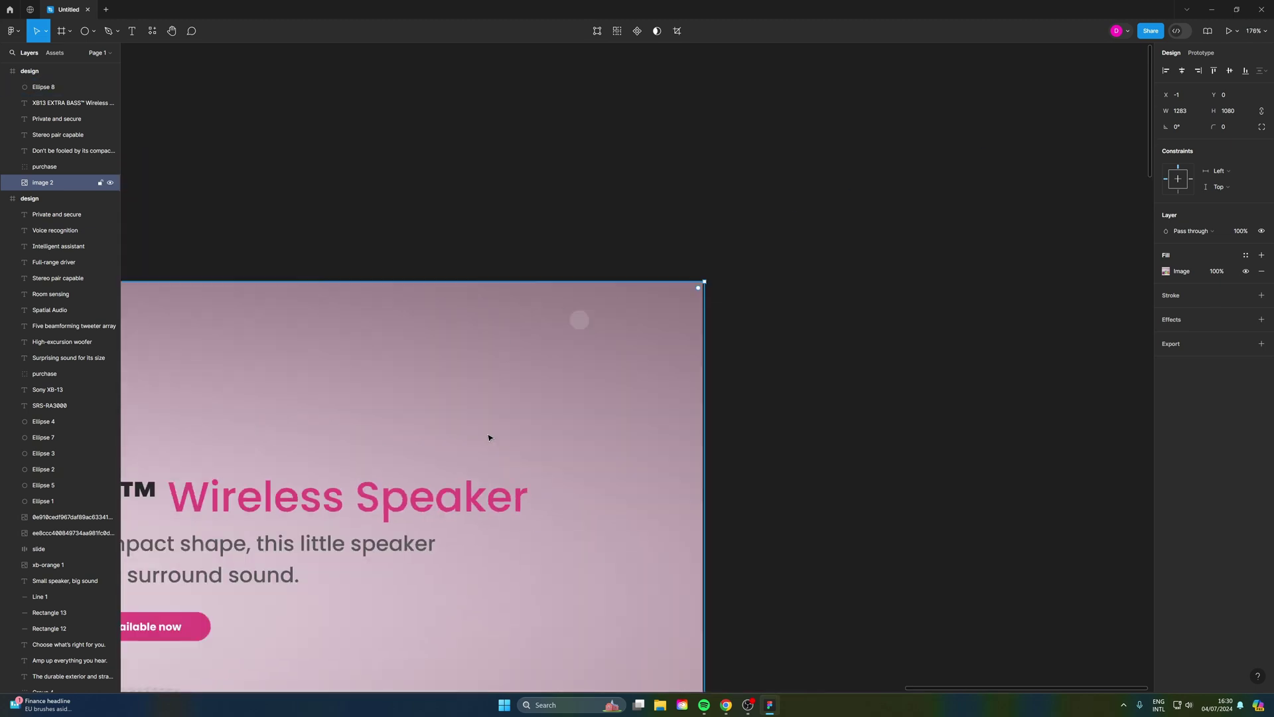
- Paste the white 16 × 16 shopping-cart icon and centre it inside the circle at X 1131, Y 36
left_click_drag(464, 472, 592, 324)
left_click_drag(652, 224, 728, 346)
scroll(692, 320, "up", 8)
key("ctrl+v")
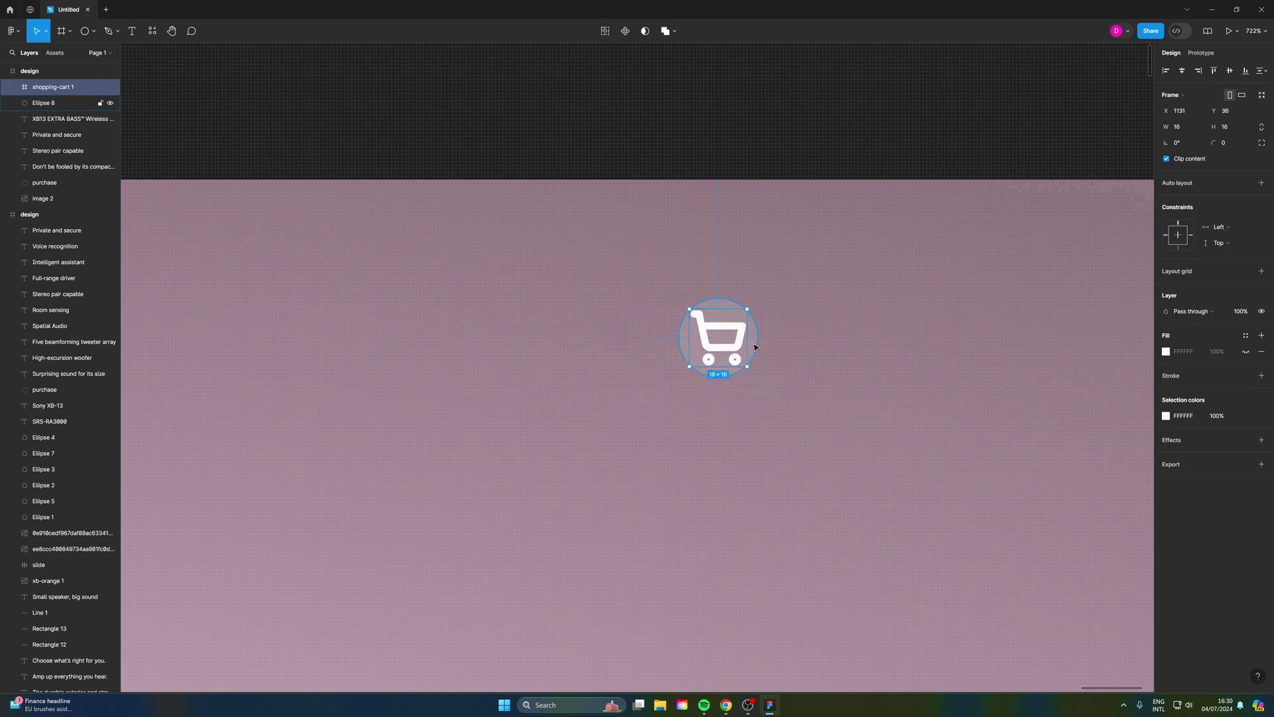
left_click(751, 341)
left_click_drag(757, 377, 767, 386)
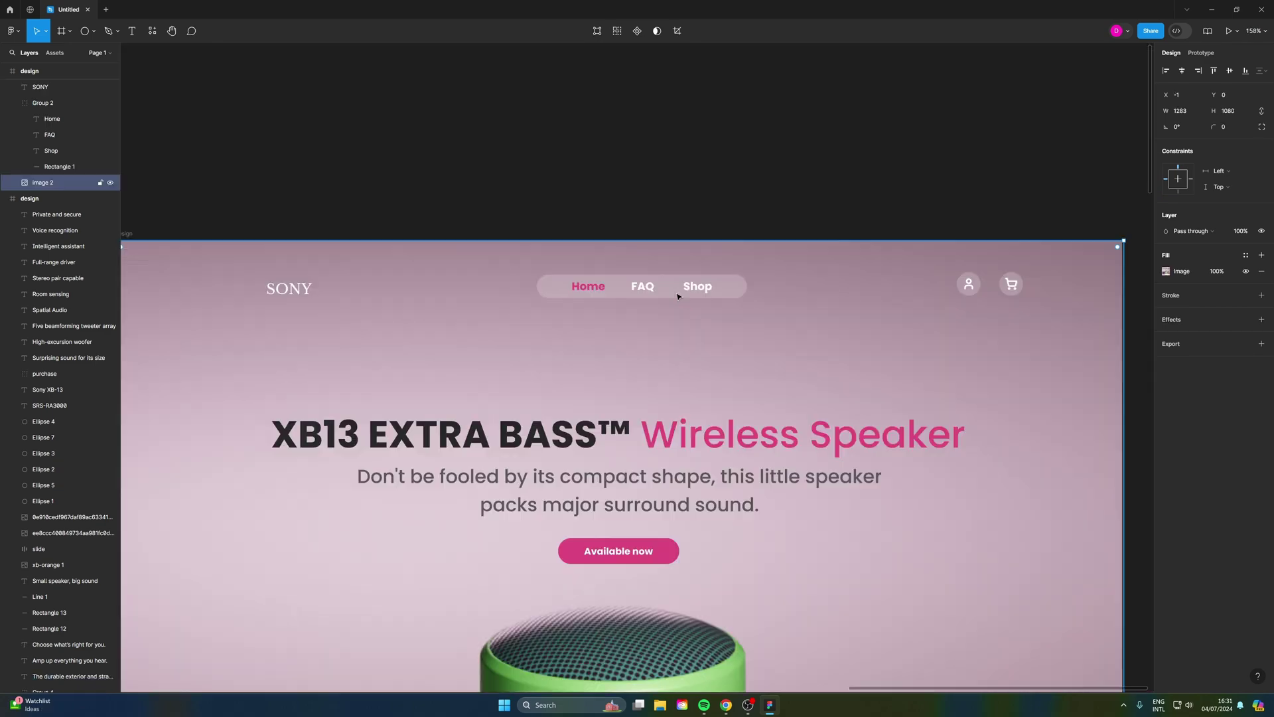
- Centre the Home, FAQ and Shop navigation bar horizontally above the heading at X 507, Y 43
left_click_drag(676, 295, 667, 290)
double_click(564, 287)
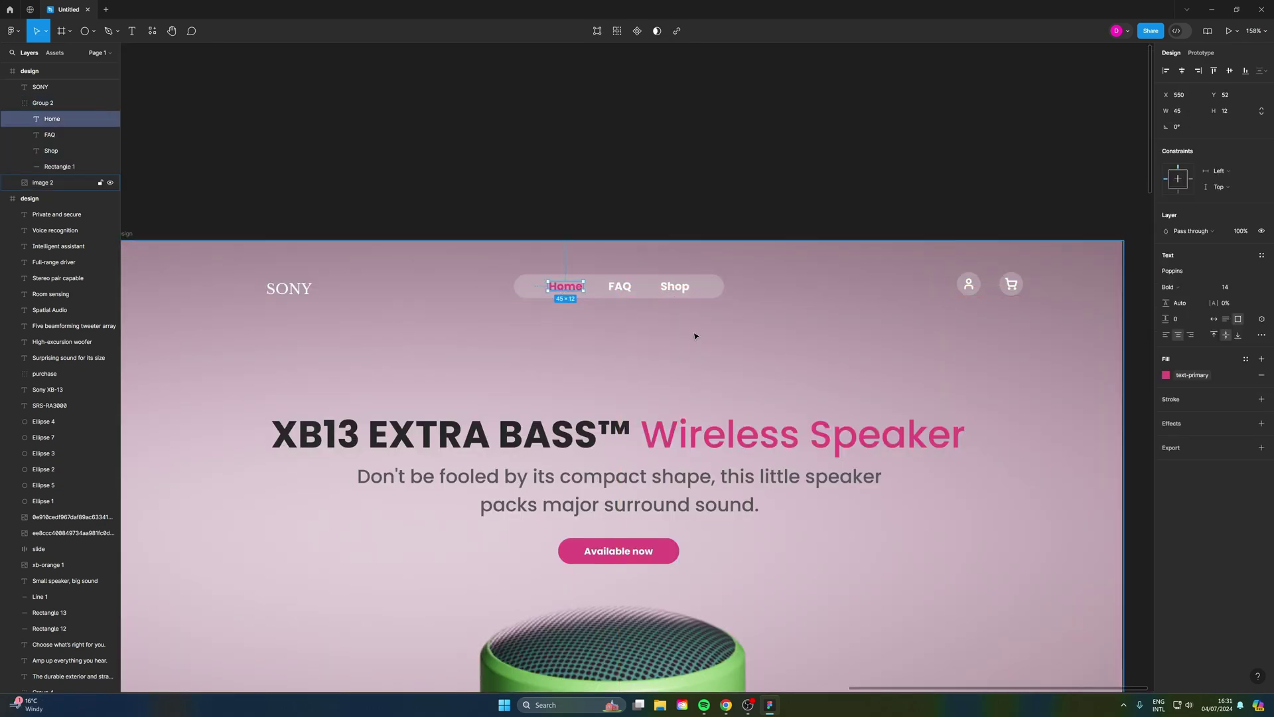
scroll(640, 375, "down", 5)
scroll(676, 208, "up", 1)
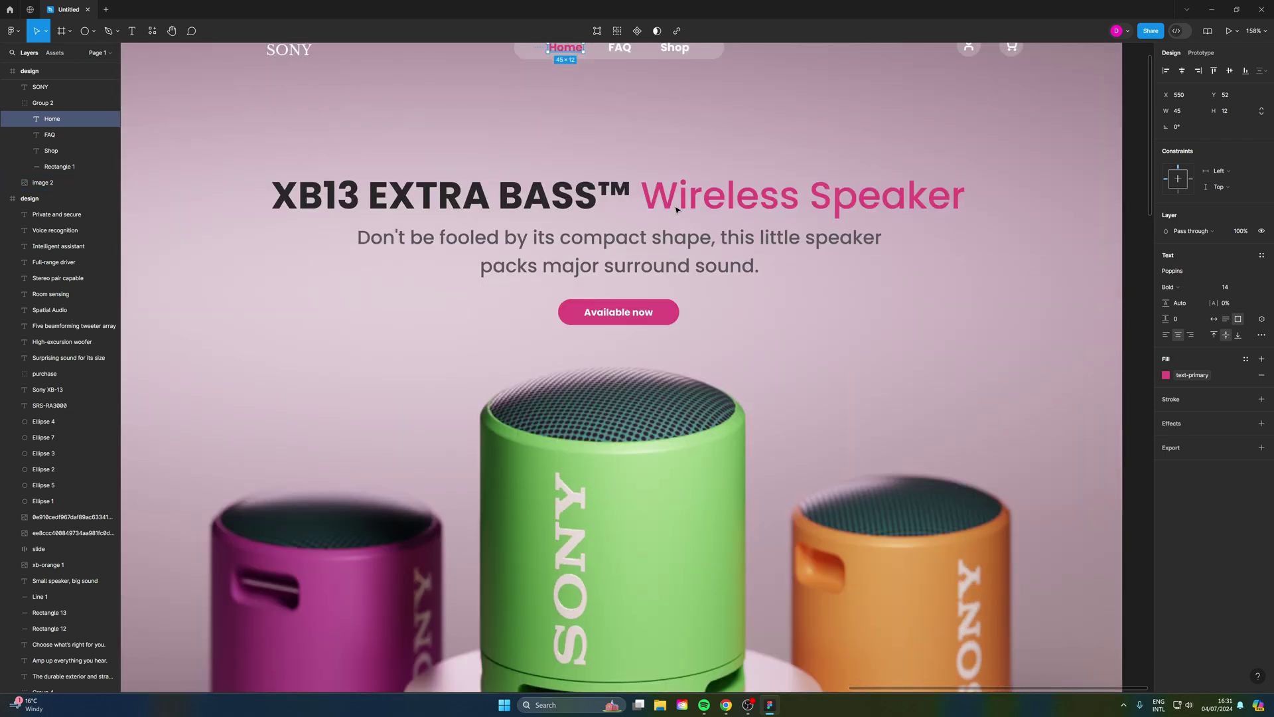
scroll(675, 208, "up", 3)
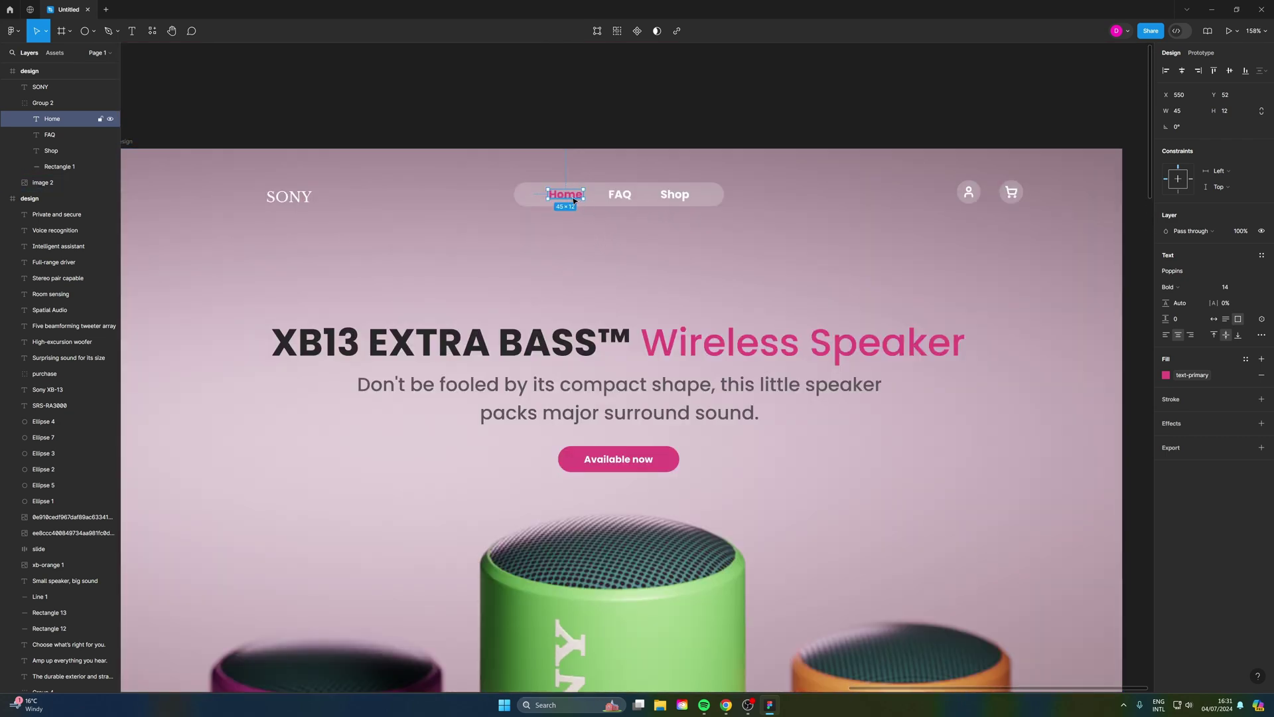
- Show the 12-column layout grid on the design frame
left_click(289, 198)
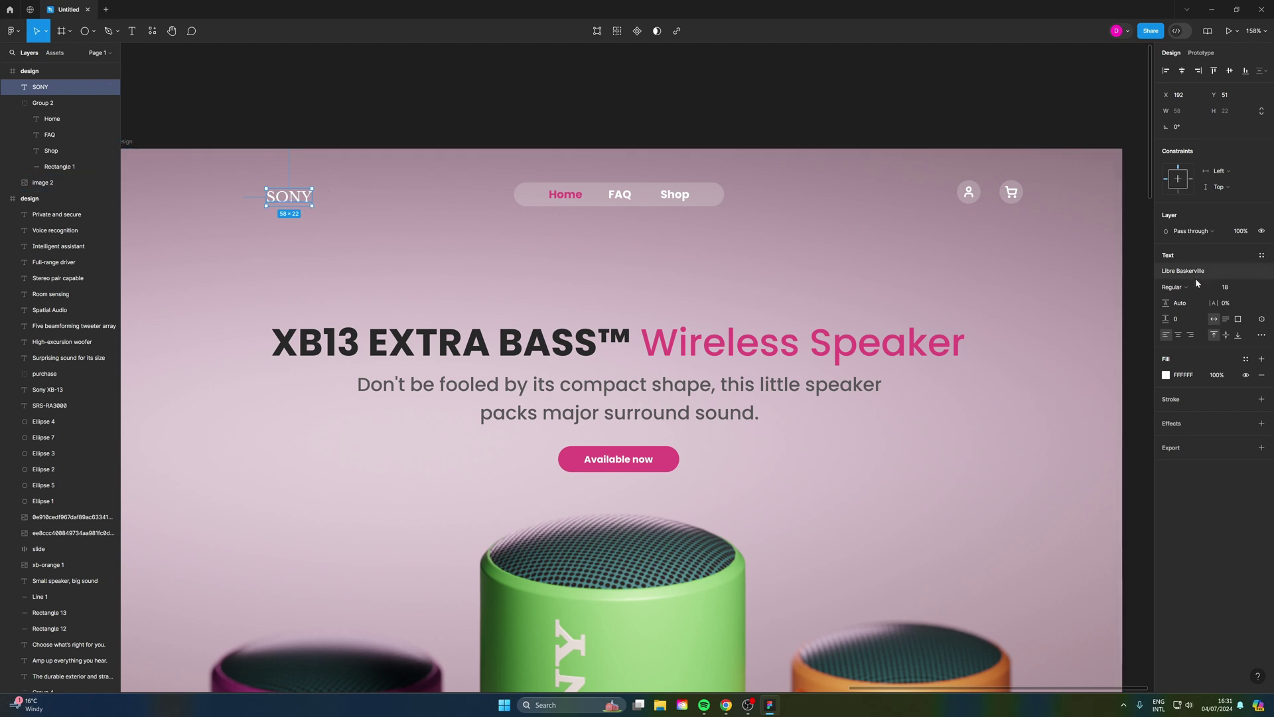
scroll(358, 239, "up", 2)
scroll(574, 361, "down", 1)
scroll(575, 361, "down", 4)
key("Escape")
left_click(753, 248)
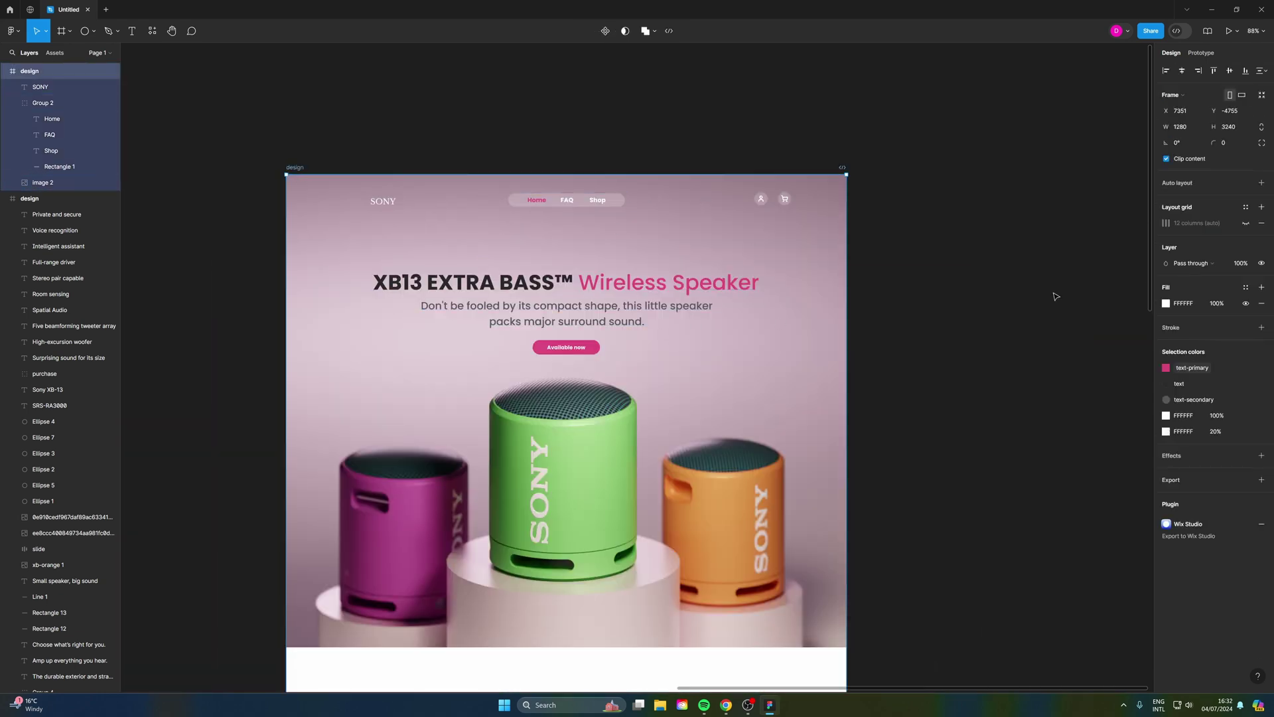
left_click(1245, 223)
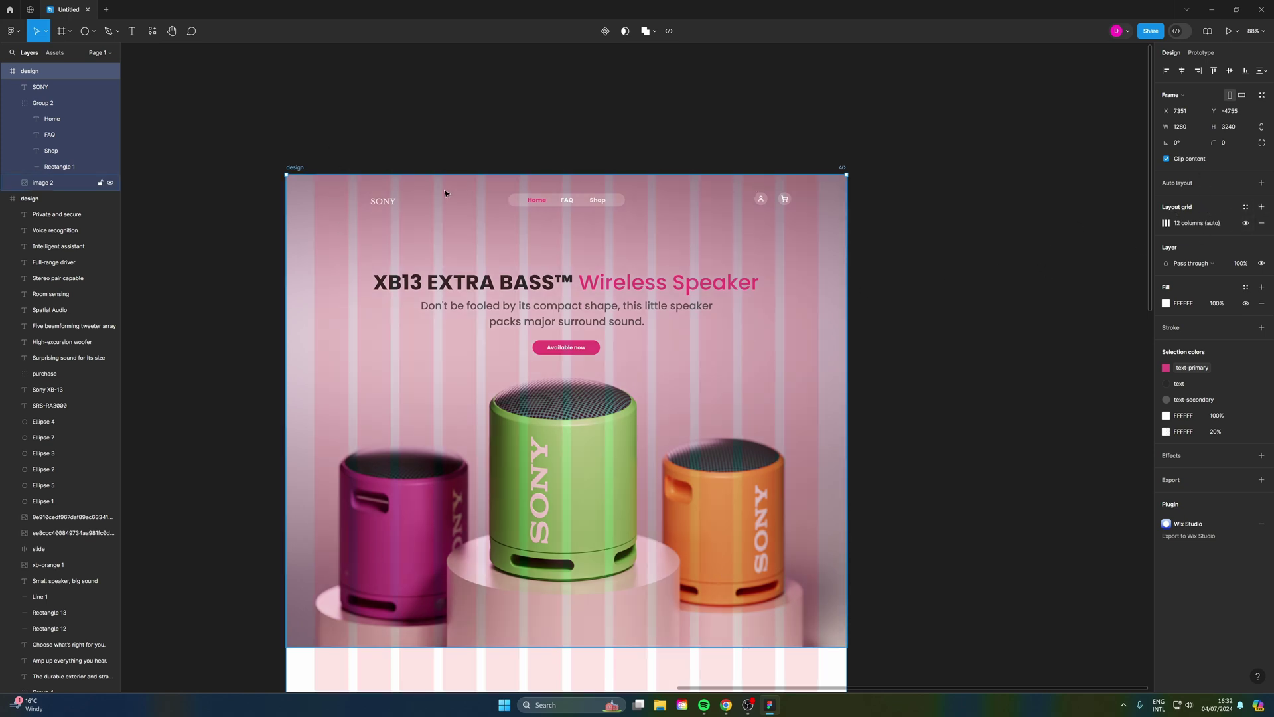
- Align the SONY logo with the left edge of the second grid column at X 162, Y 52
scroll(339, 225, "up", 5)
left_click(416, 186)
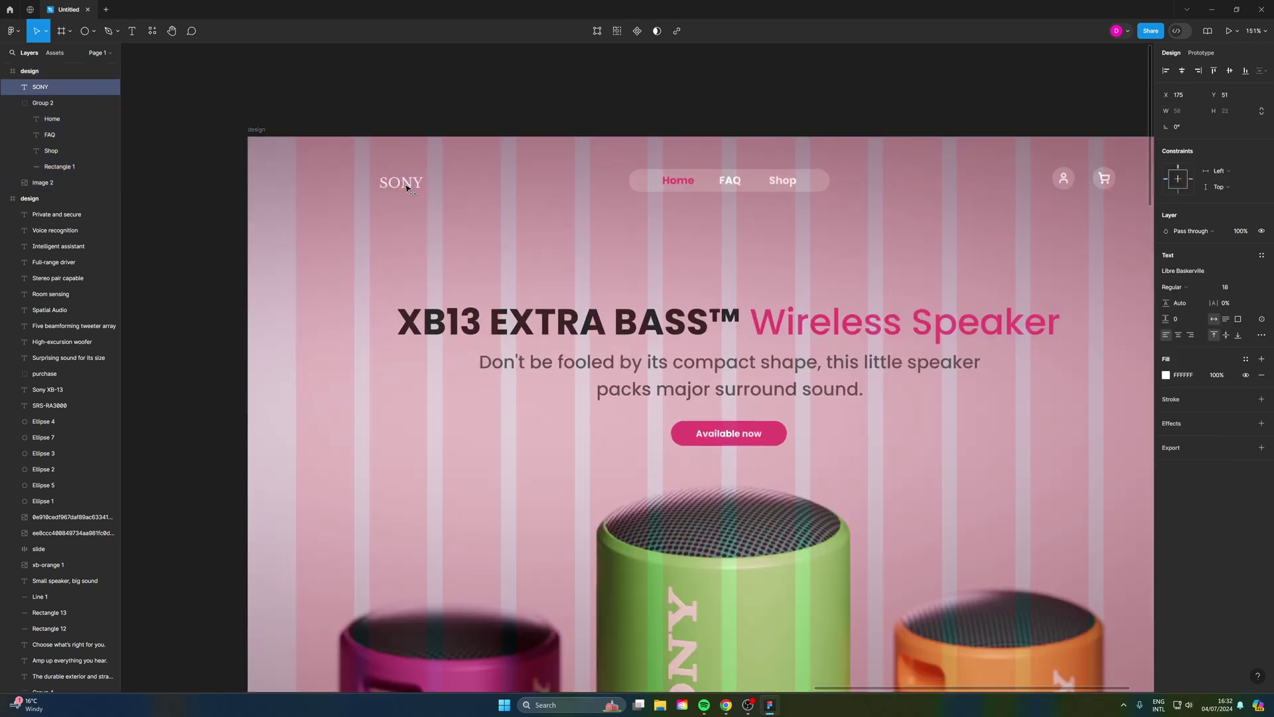
left_click_drag(406, 188, 398, 190)
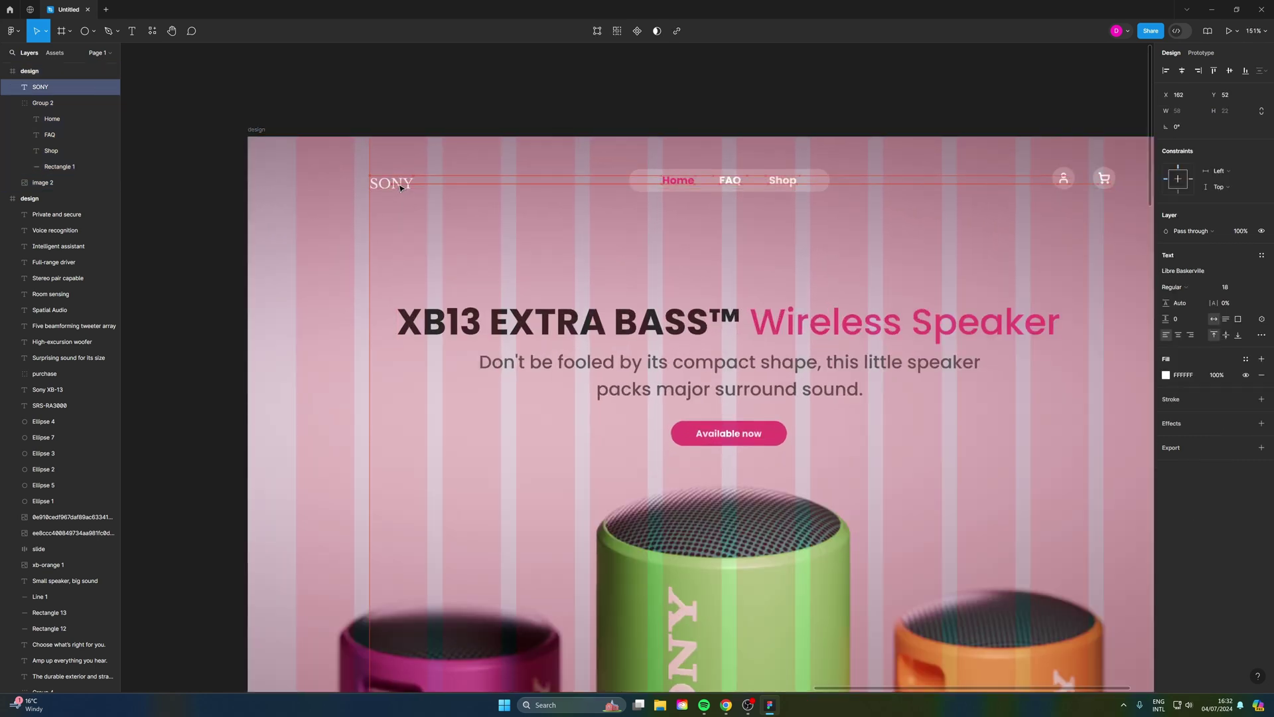
left_click_drag(400, 188, 400, 188)
scroll(312, 213, "down", 3)
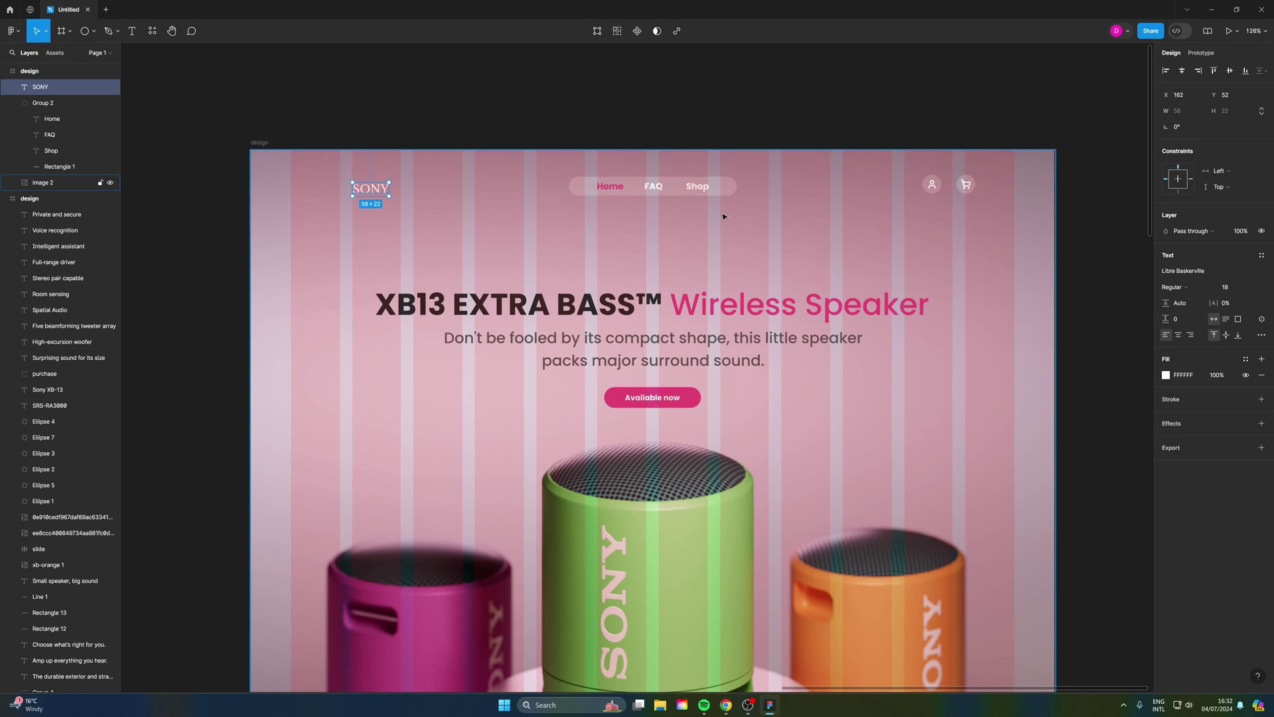
- Move the navigation bar group to X 511, Y 48, in line with the SONY logo
scroll(723, 218, "up", 3)
left_click(648, 177)
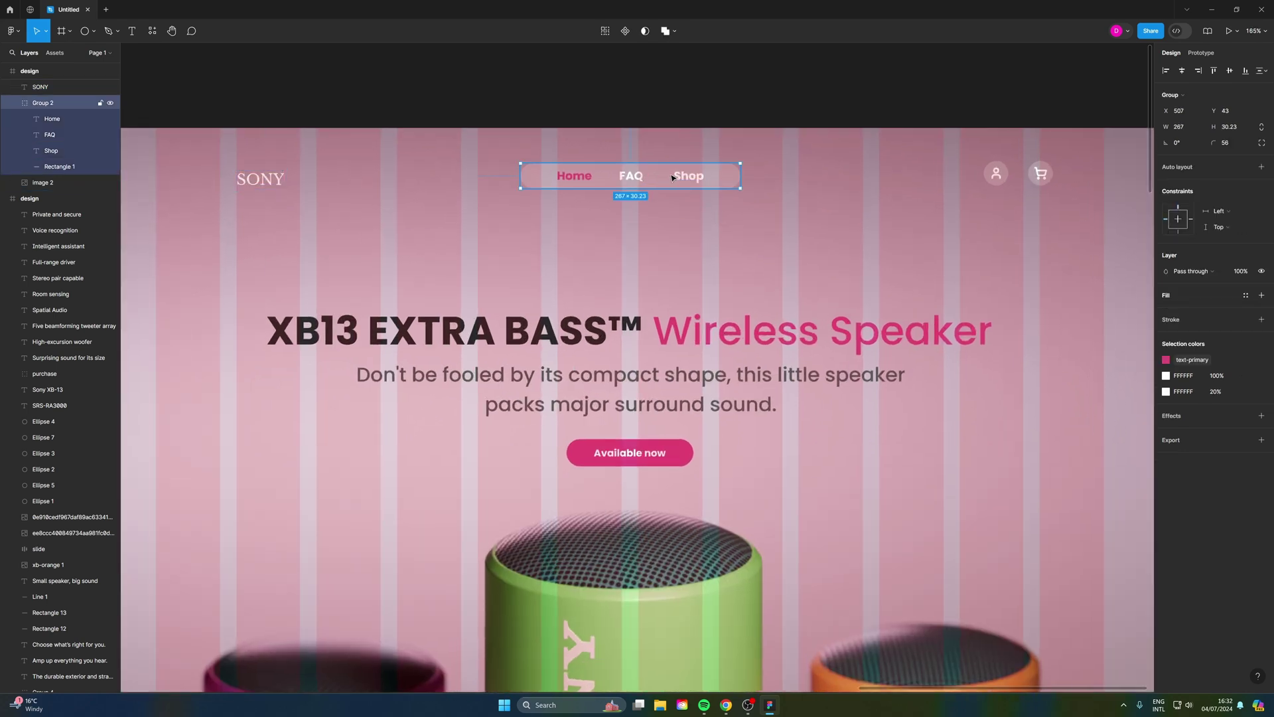
key("Right")
key("Right")
key("Right")
key("Right")
left_click_drag(668, 178, 668, 183)
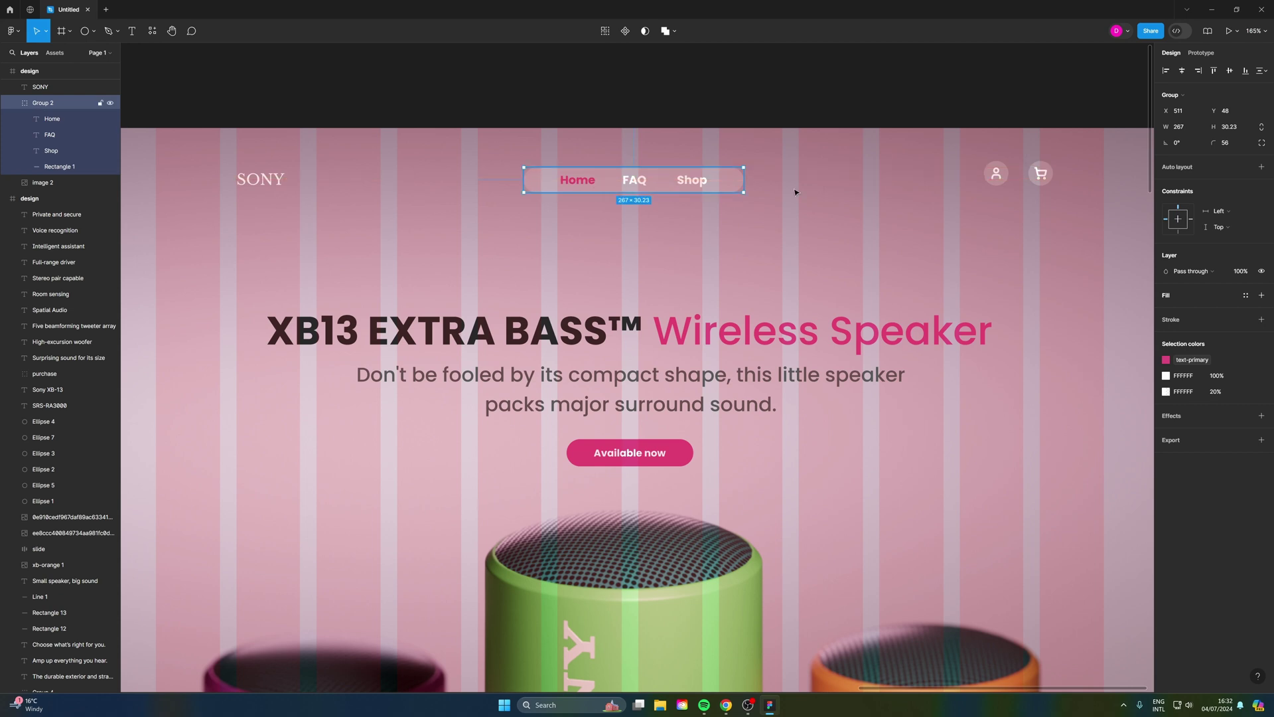
- Move the account and cart icons left together to align with the grid column edge, level with the navigation bar
left_click(1040, 174)
left_click(996, 174, "shift")
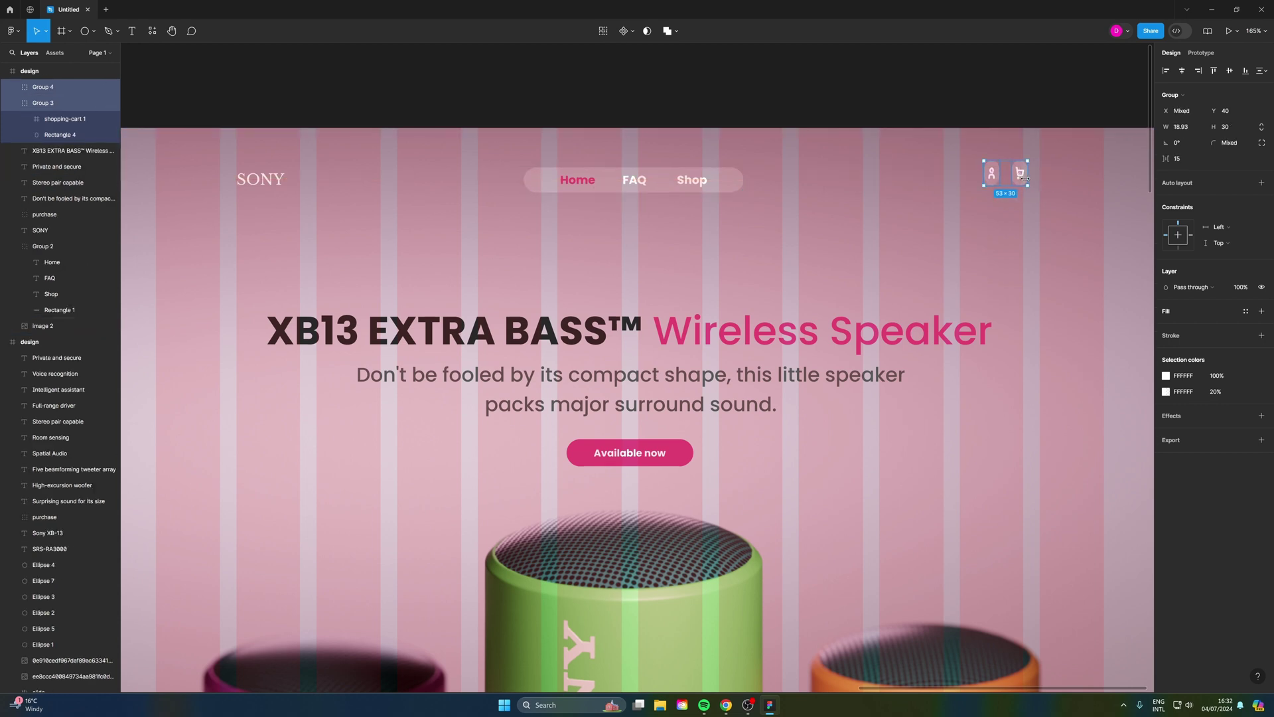
left_click_drag(1039, 175, 1023, 187)
scroll(1048, 201, "down", 3)
left_click(1134, 319)
- Hide the column layout grid of the design frame
left_click_drag(982, 324, 784, 316)
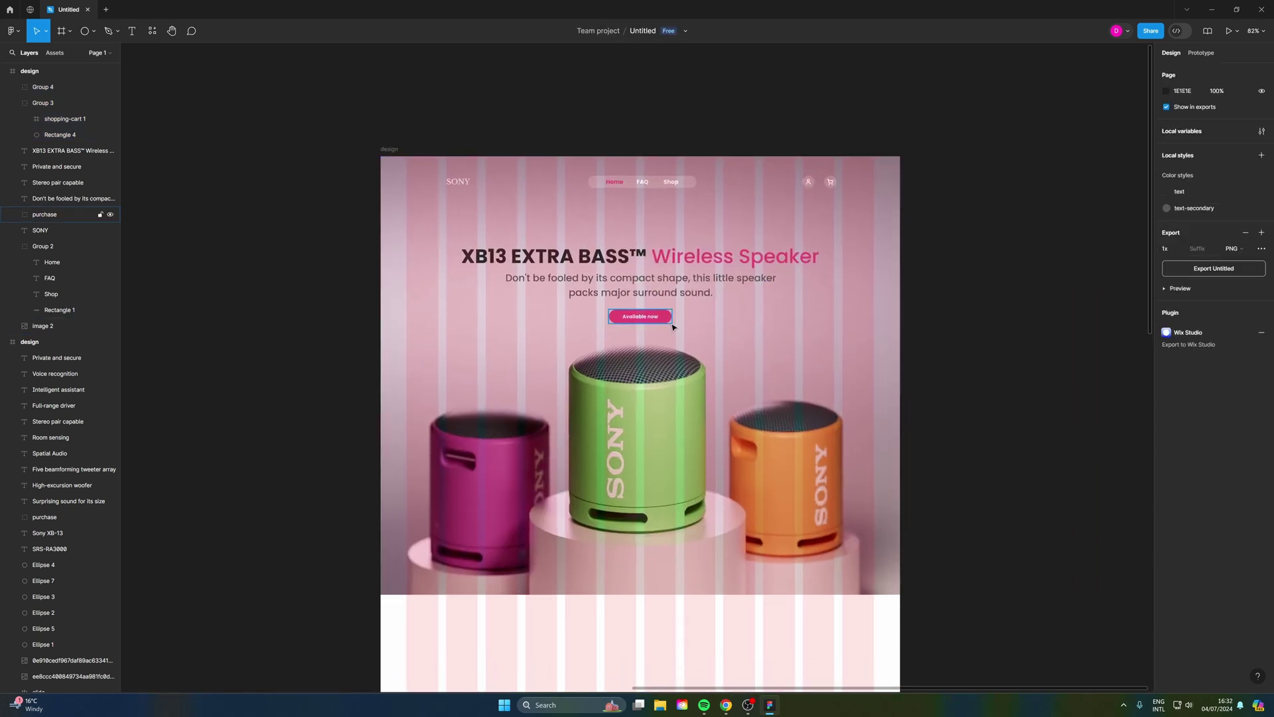
scroll(676, 323, "up", 2)
left_click_drag(647, 317, 649, 322)
left_click(938, 365)
- Paste the heading "Small speaker, big sound" with its divider line and place both beneath the hero image at X 125
scroll(938, 366, "down", 2)
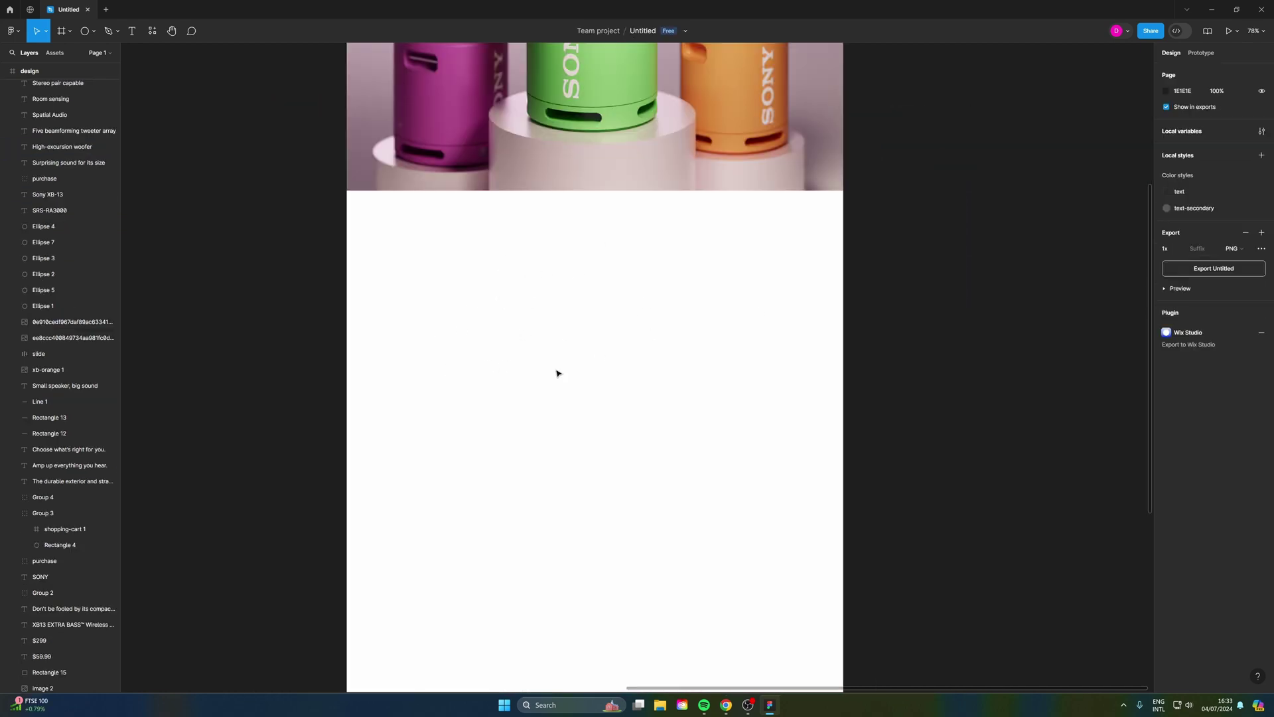
scroll(569, 384, "up", 3)
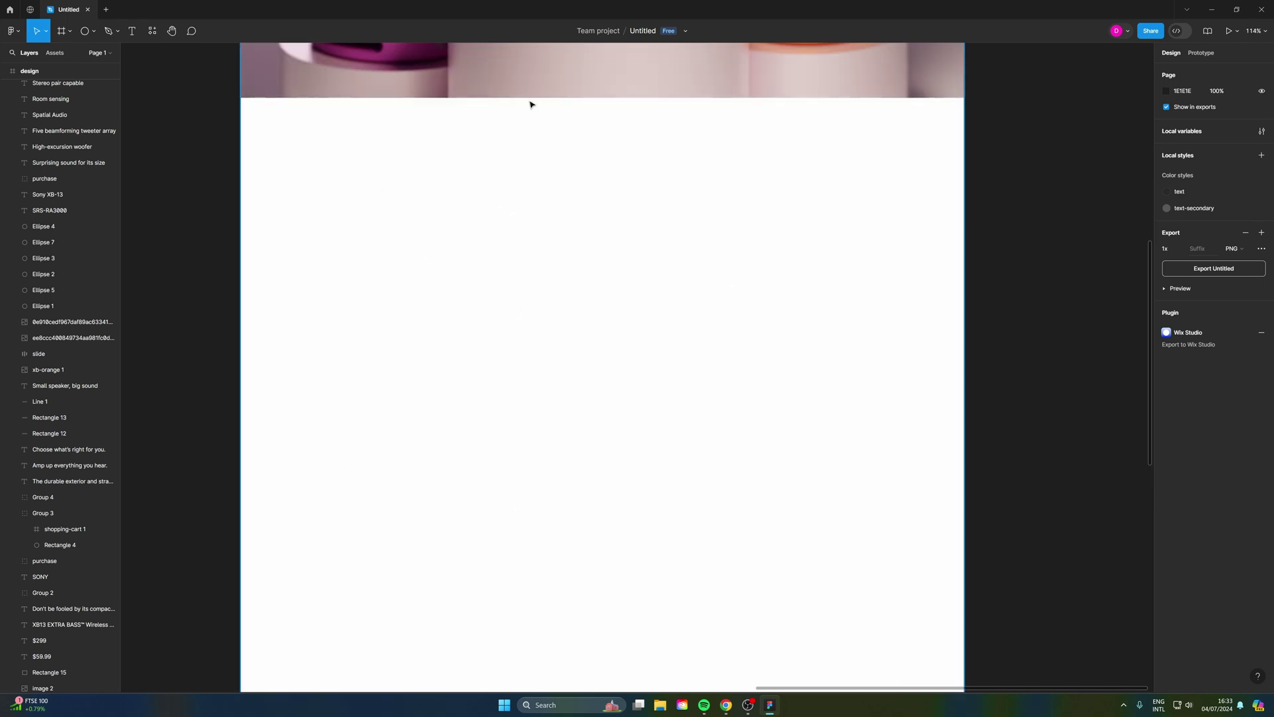
key("ctrl+v")
left_click_drag(554, 362, 477, 162)
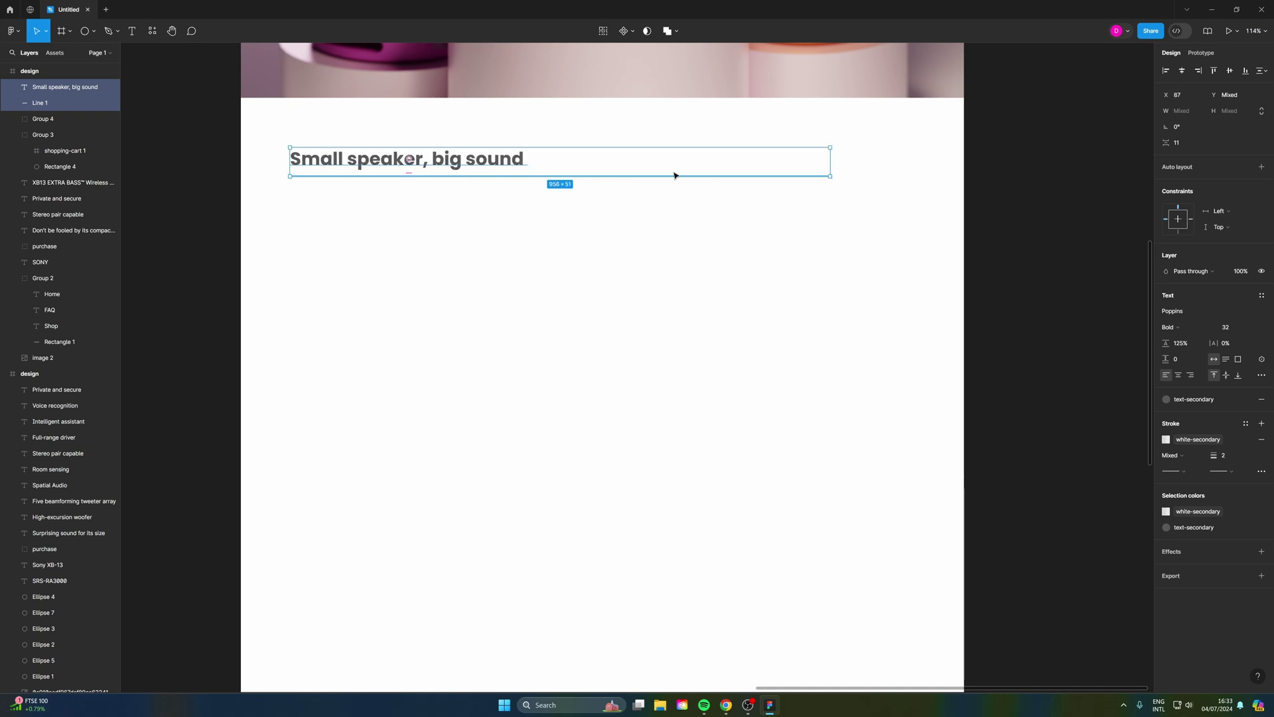
left_click_drag(669, 174, 689, 175)
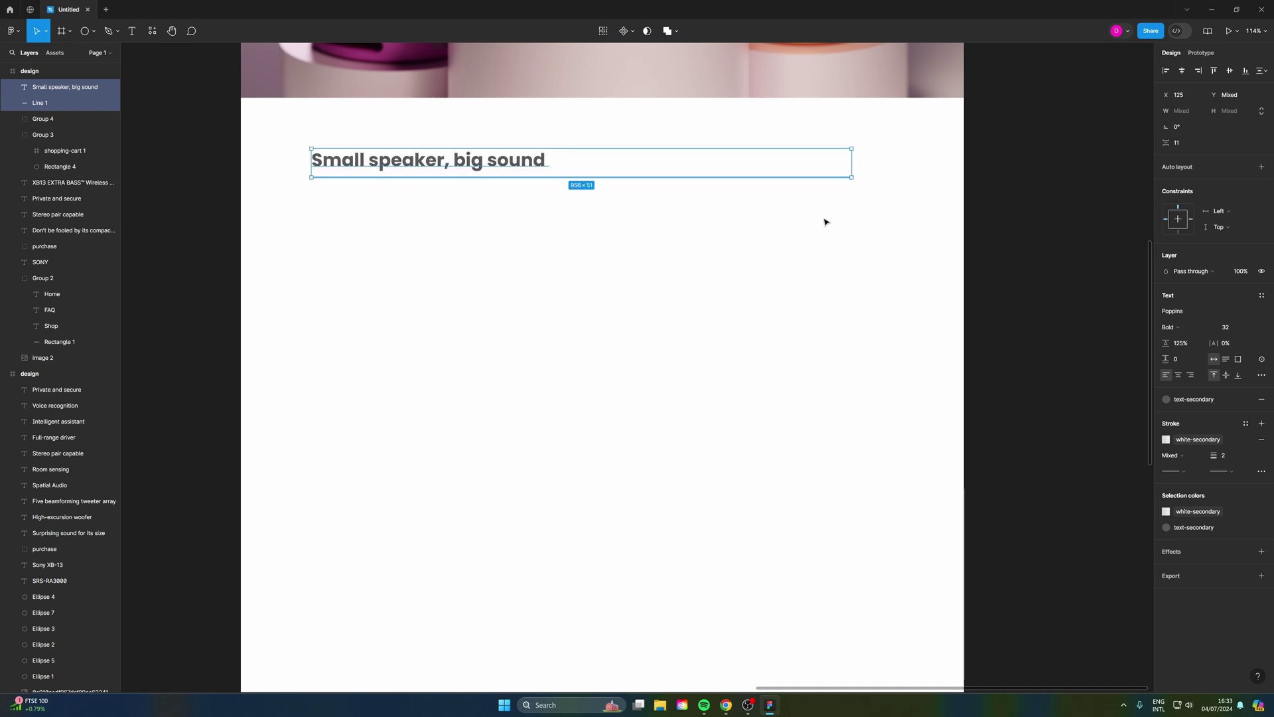
left_click(837, 247)
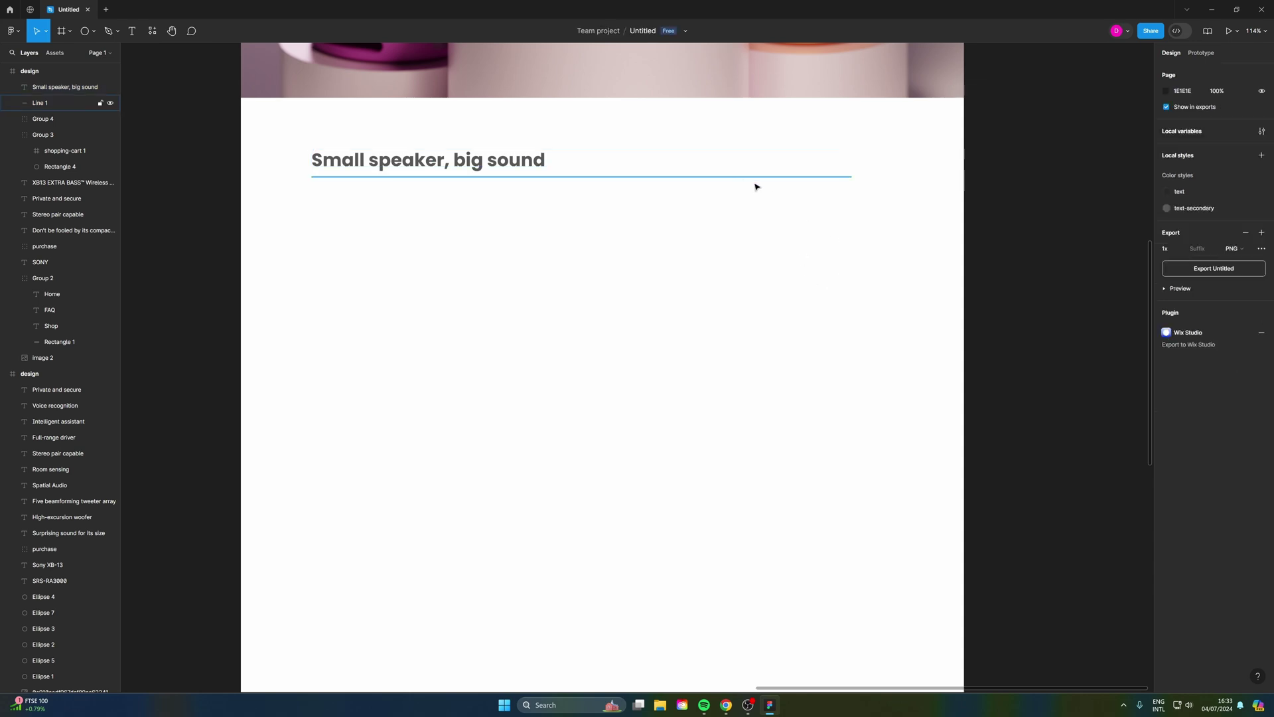
- Turn the design frame's 12-column layout grid back on over the section below the hero image
scroll(689, 294, "up", 3)
scroll(754, 370, "down", 2)
scroll(711, 248, "up", 2)
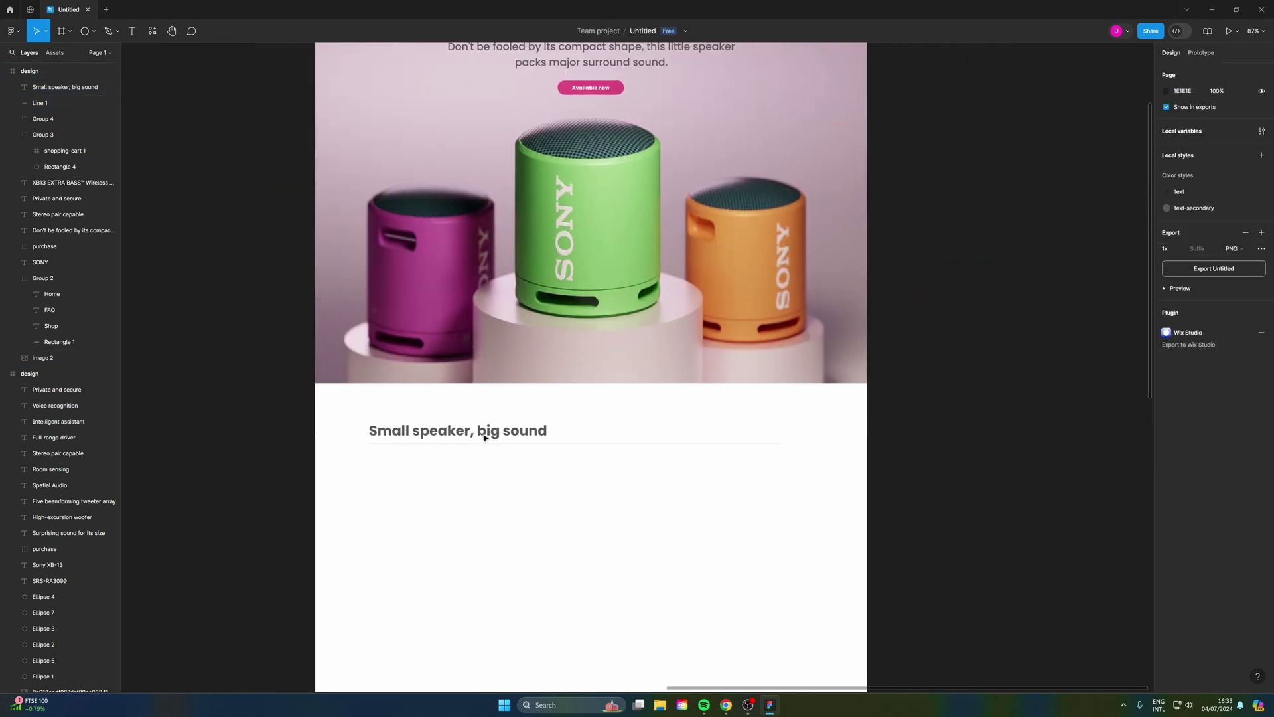
scroll(515, 329, "up", 3)
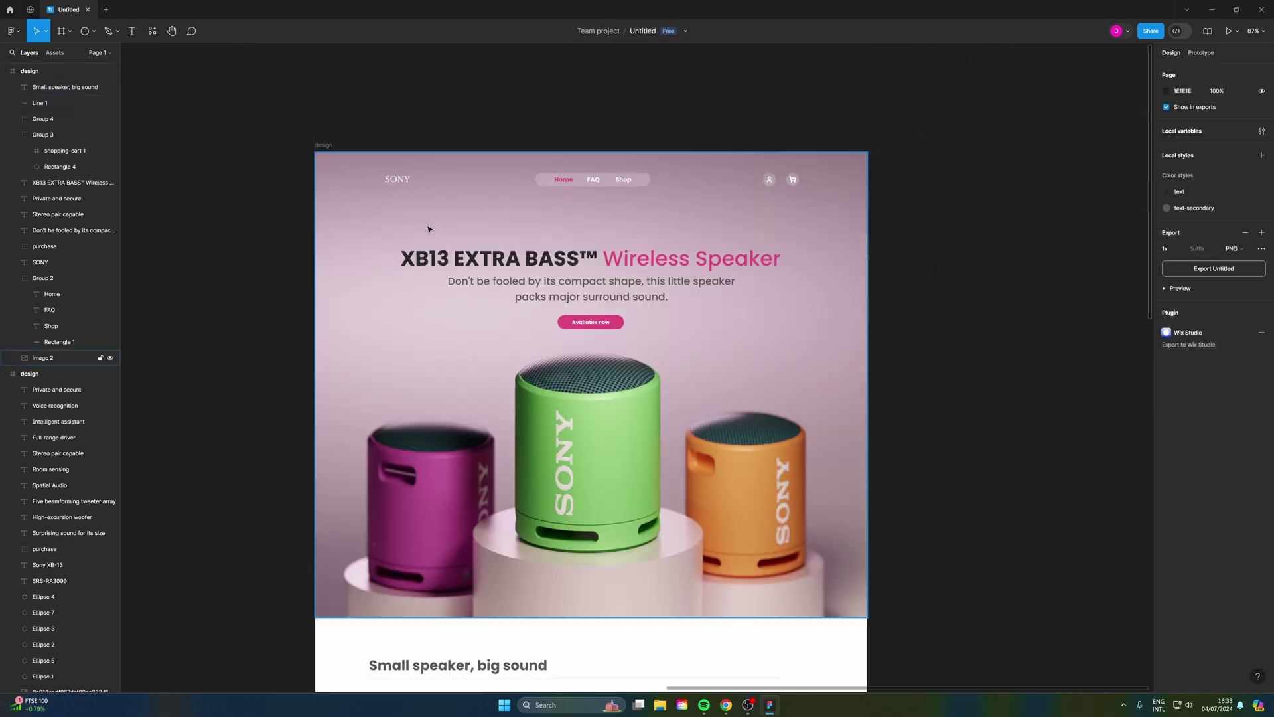
left_click(322, 145)
scroll(713, 342, "down", 2)
scroll(714, 342, "down", 5)
left_click(1245, 223)
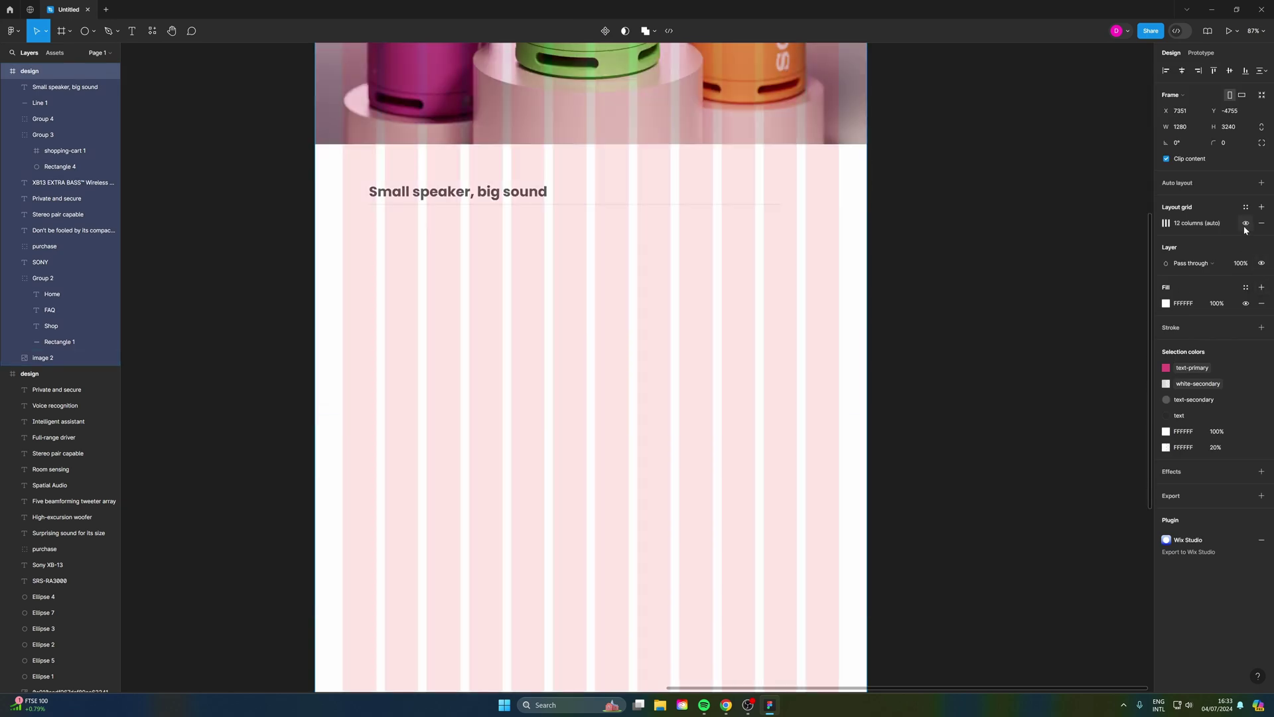
- Align the "Small speaker, big sound" heading and its divider line with the second grid column's left edge at X 162
scroll(548, 234, "up", 3)
left_click_drag(949, 252, 936, 286)
left_click(402, 219)
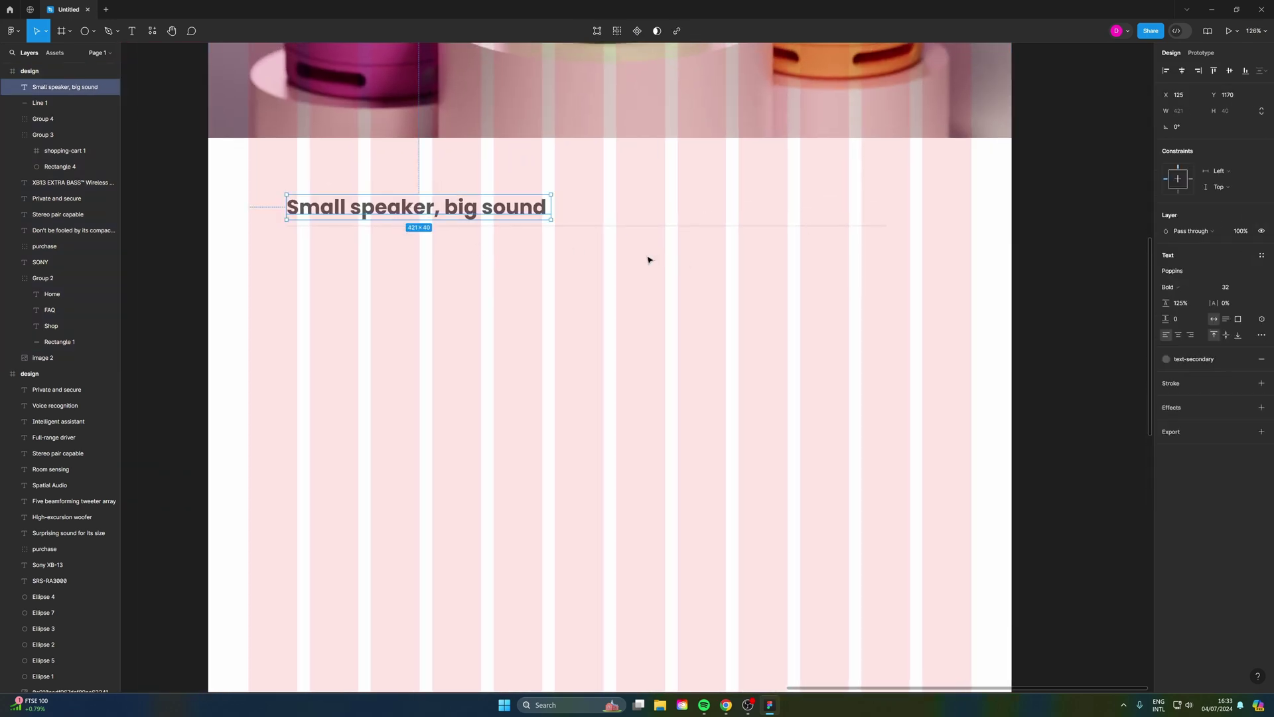
left_click_drag(648, 259, 419, 213)
left_click(901, 250)
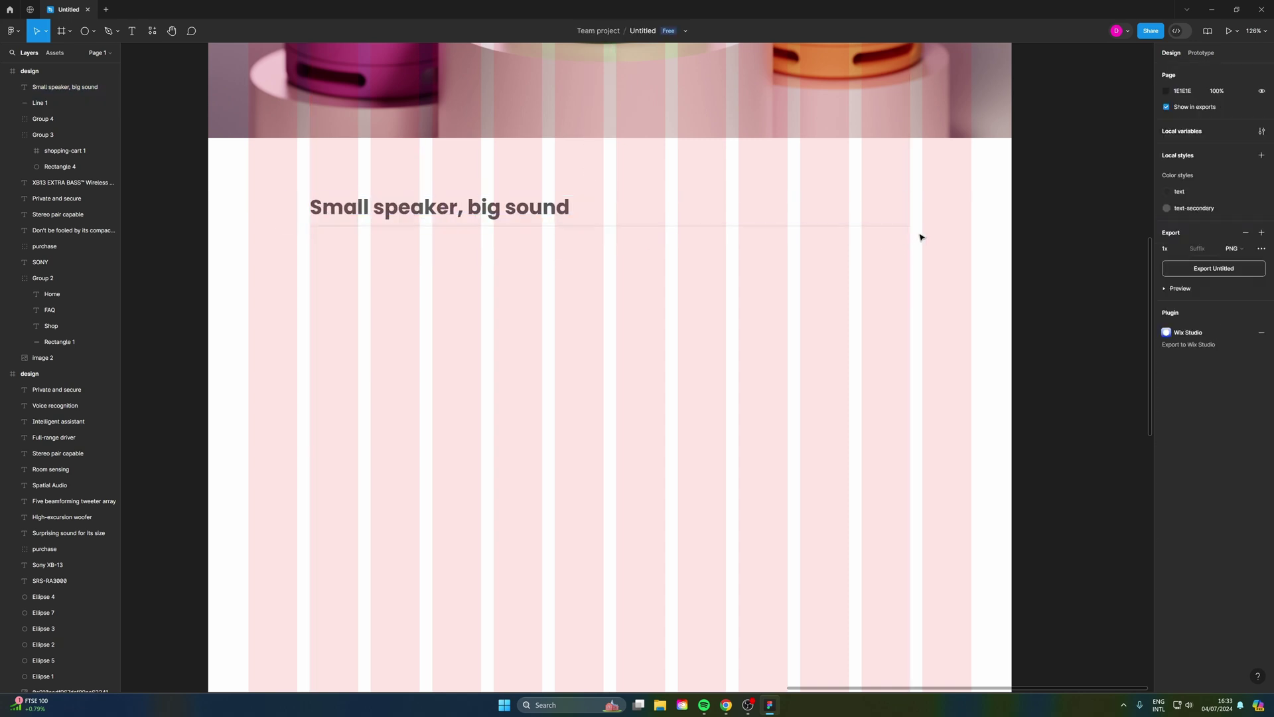
left_click(906, 226)
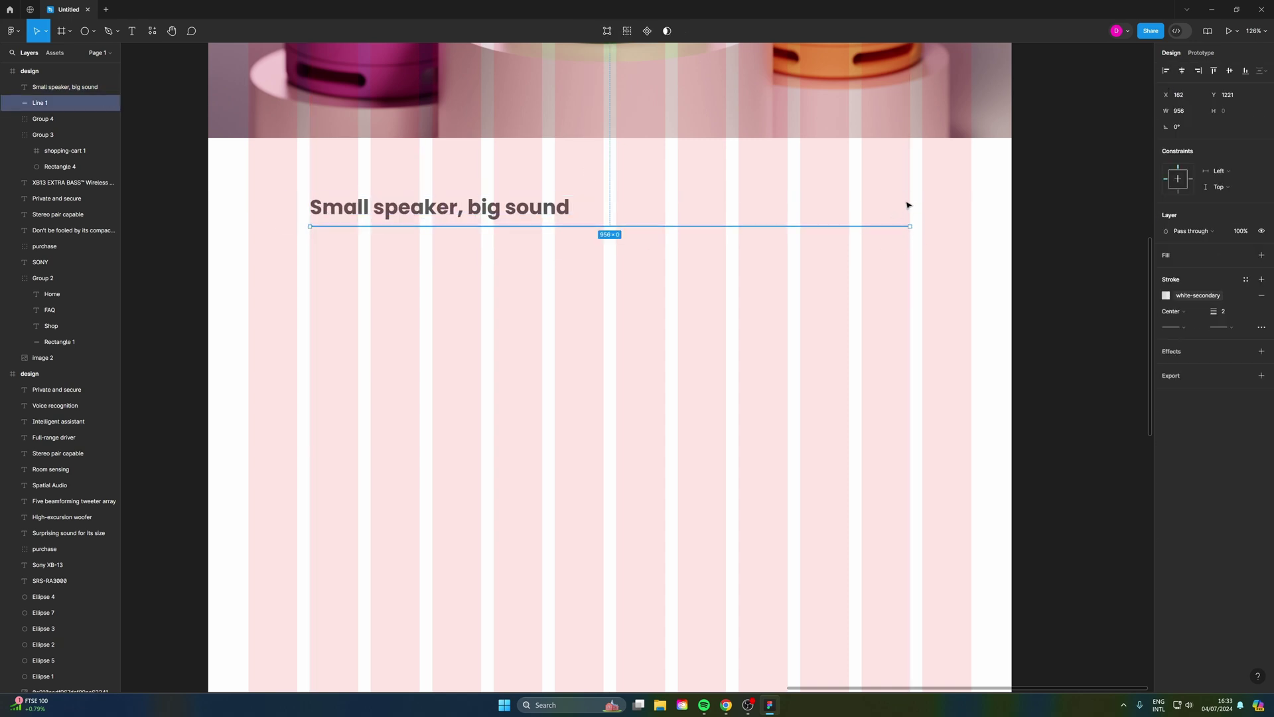
scroll(906, 206, "up", 8)
scroll(903, 298, "down", 7)
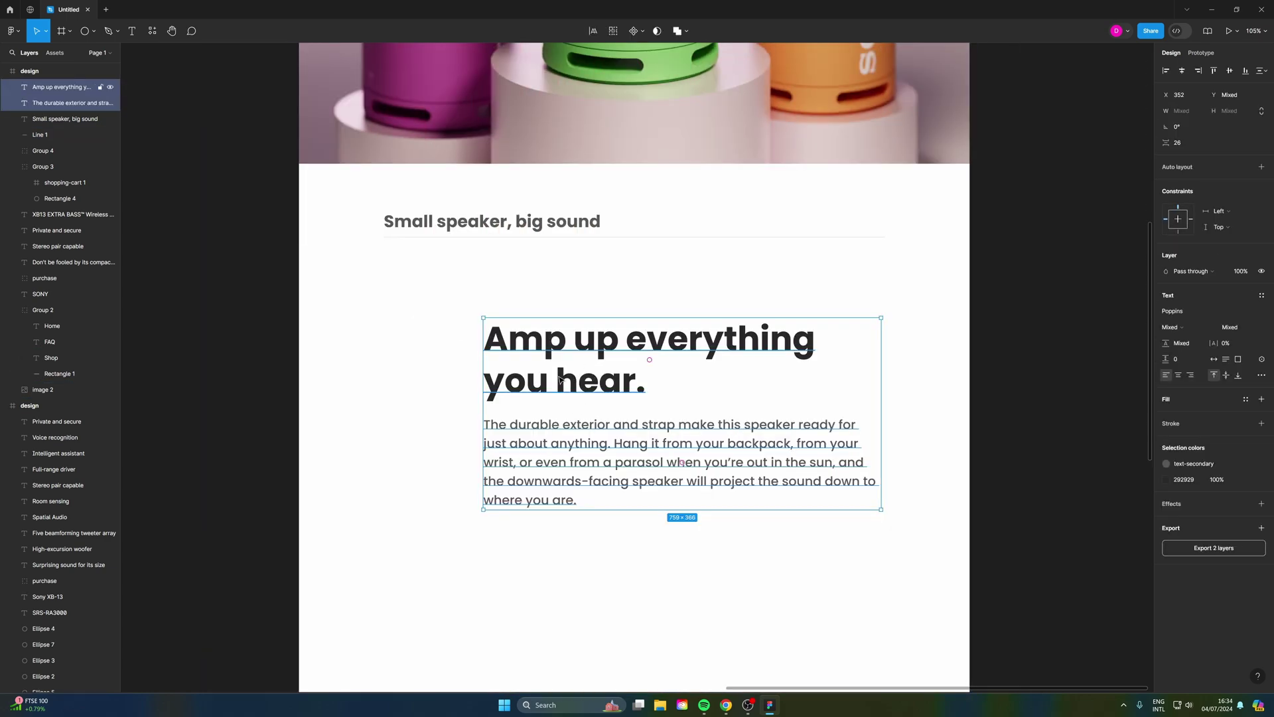
- Place the heading "Amp up everything you hear." and its durable exterior paragraph beneath the divider line, aligned at X 162
left_click_drag(586, 381, 466, 322)
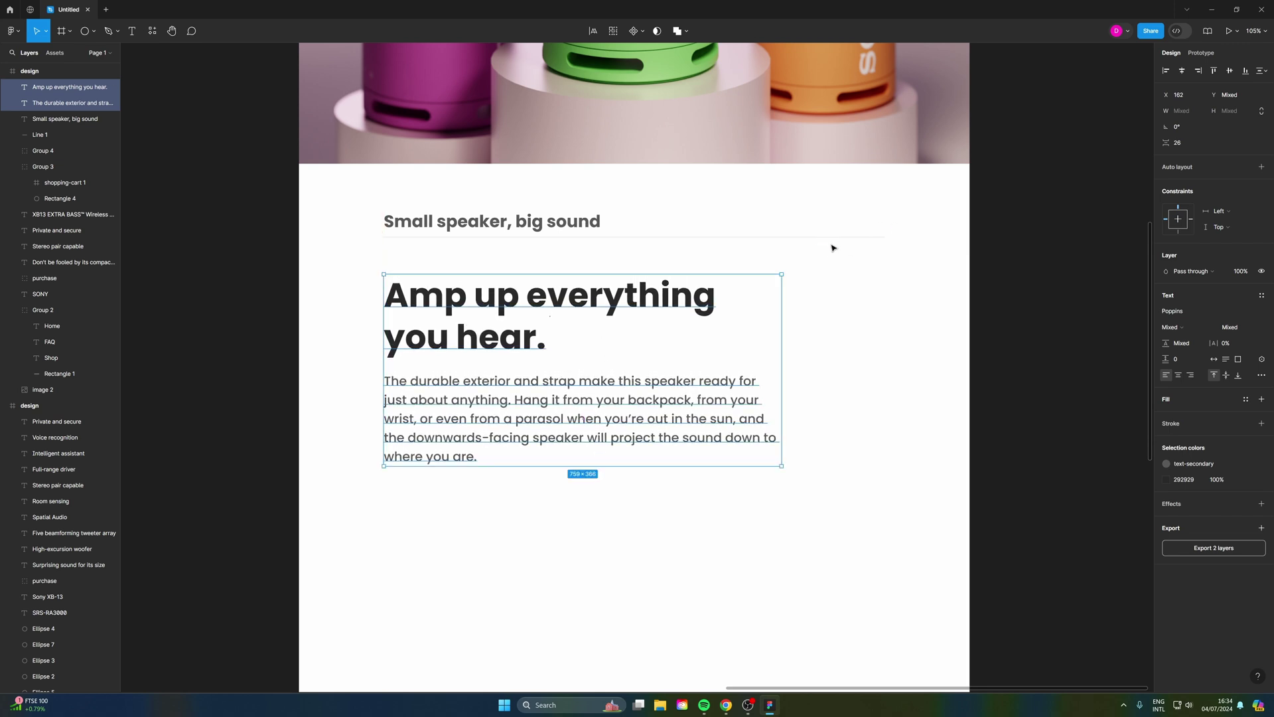
left_click(827, 395)
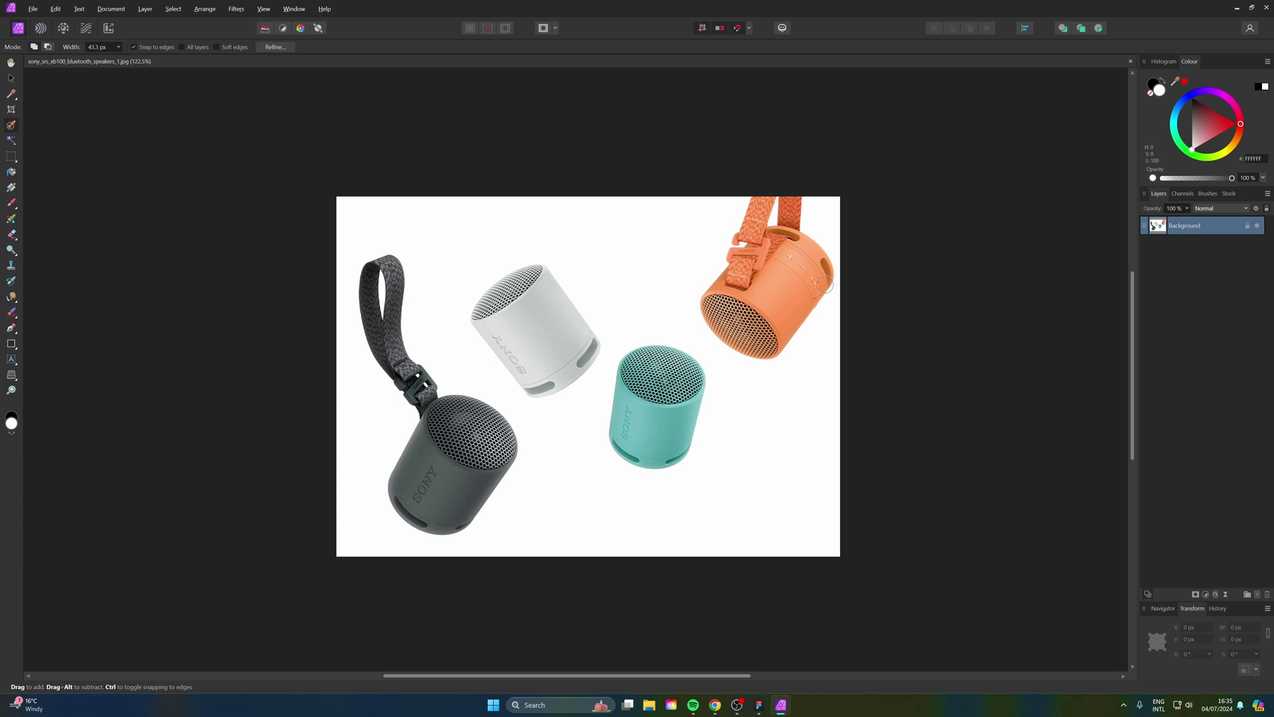
- In Affinity Photo, select the teal, orange and white speakers in the product photo with the Selection Brush
scroll(571, 372, "up", 5)
left_click_drag(716, 310, 548, 427)
left_click(761, 704)
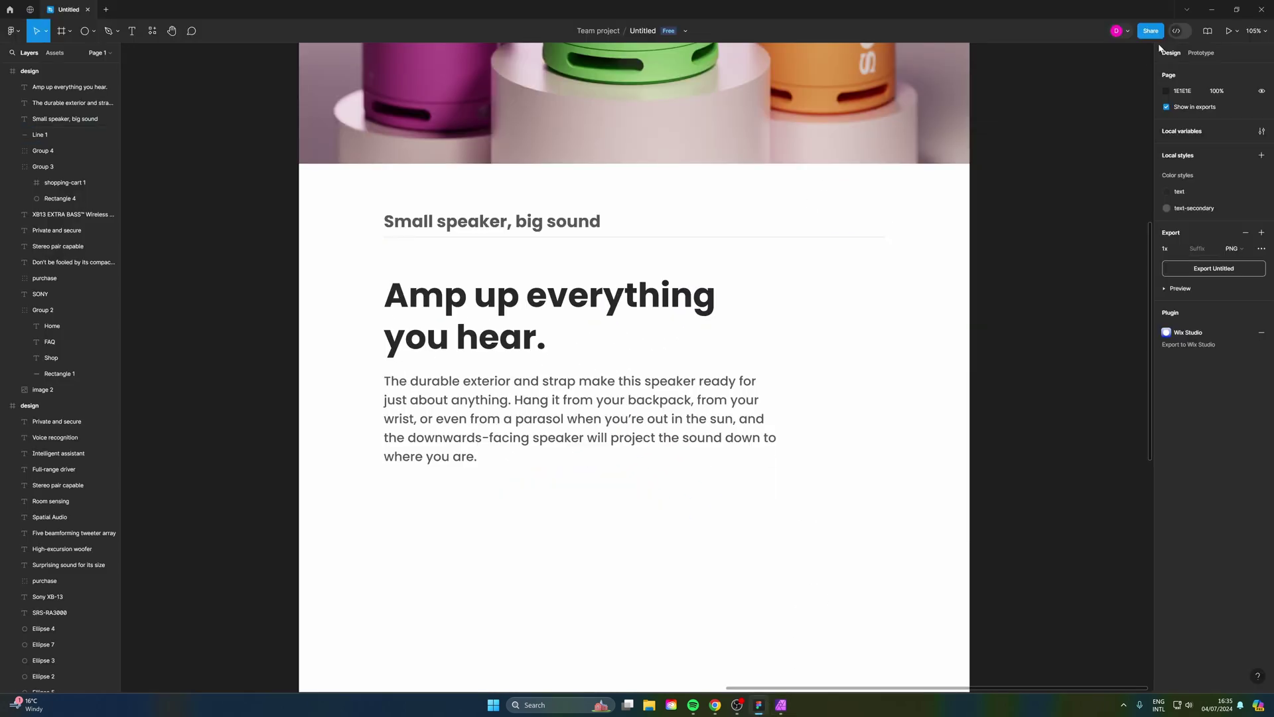
left_click(1211, 10)
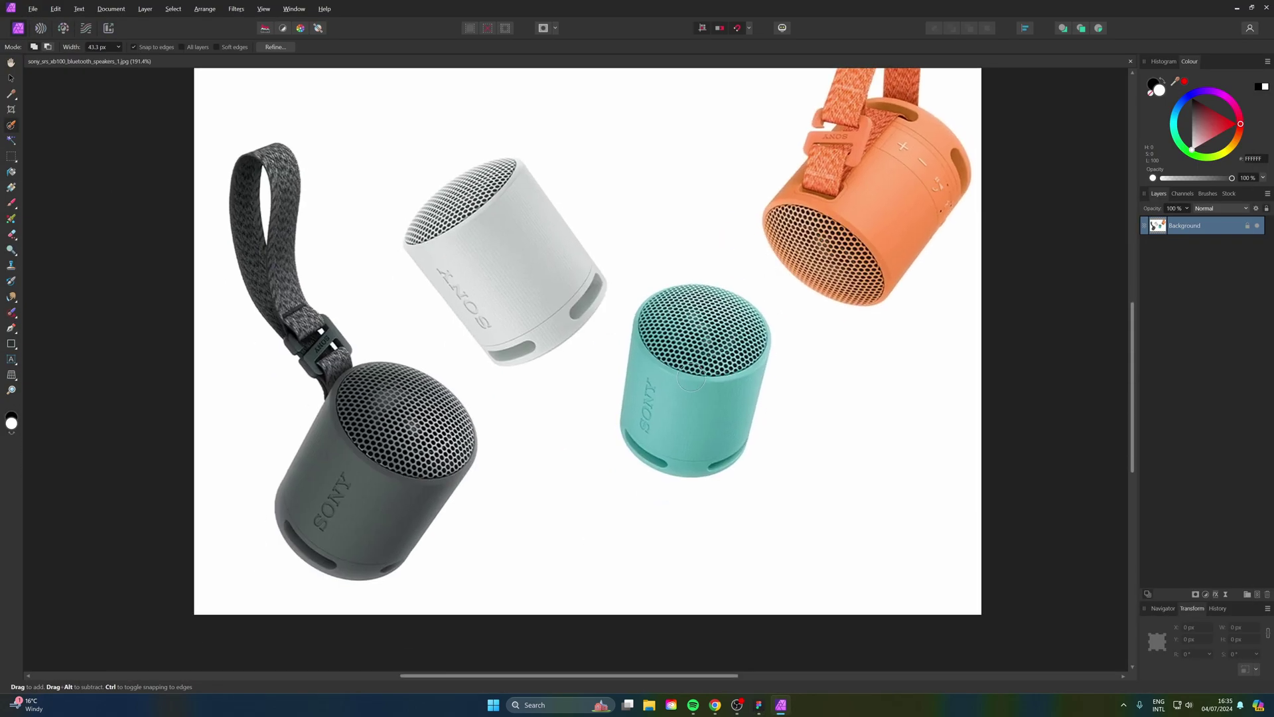
left_click(690, 378)
left_click_drag(777, 290, 662, 369)
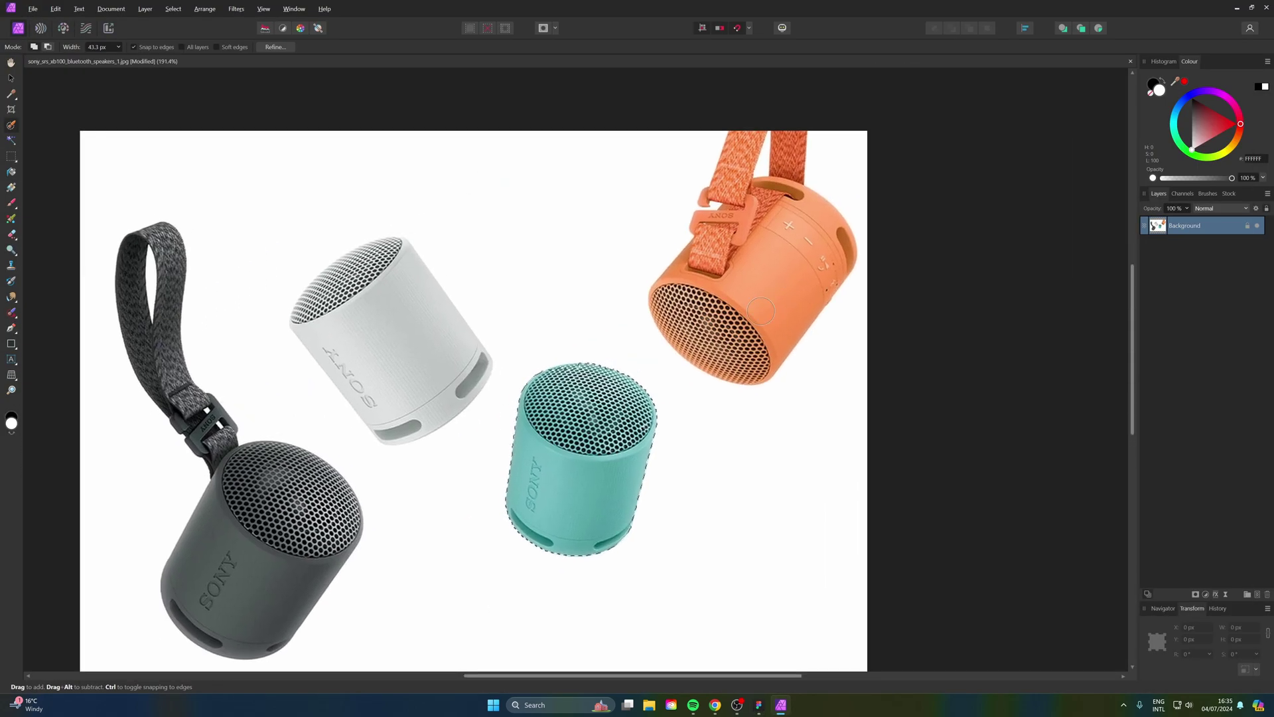
mouse_move(756, 312)
left_mouse_down()
mouse_move(745, 281)
mouse_move(796, 250)
left_mouse_up()
mouse_move(391, 285)
left_mouse_down()
mouse_move(370, 388)
mouse_move(323, 324)
mouse_move(394, 271)
mouse_move(437, 380)
mouse_move(381, 410)
left_mouse_up()
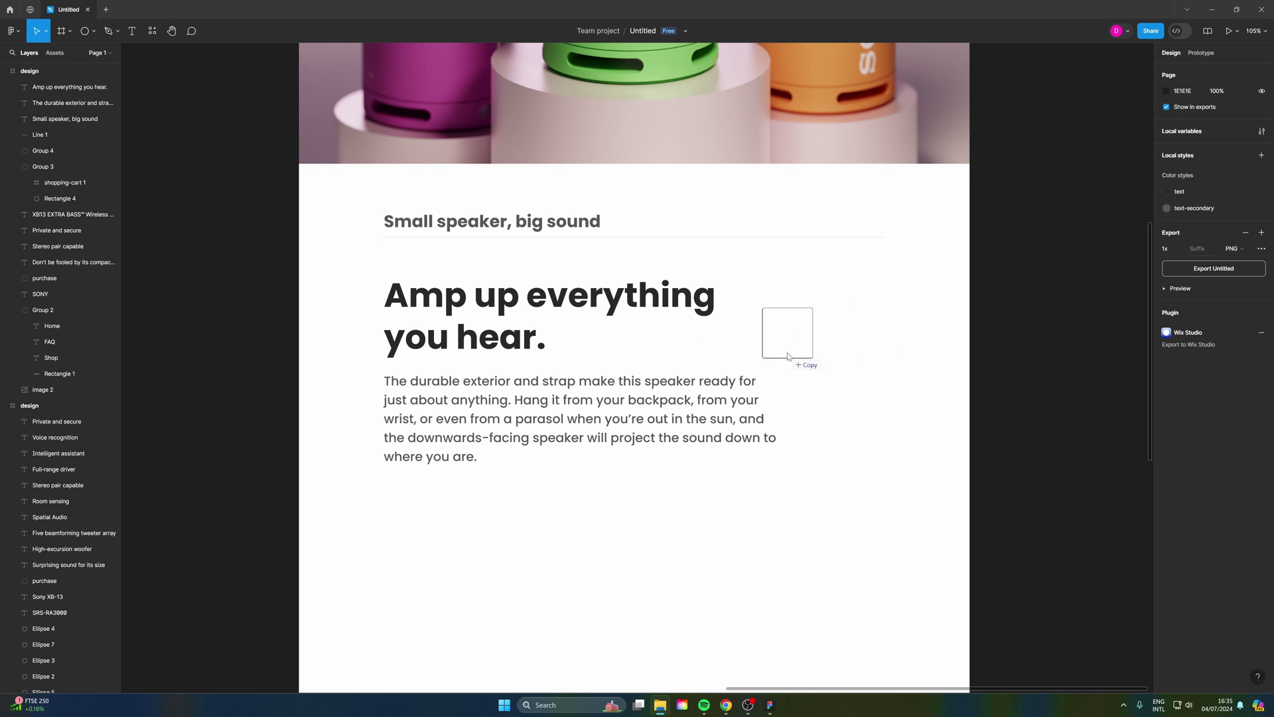
left_click_drag(787, 356, 794, 347)
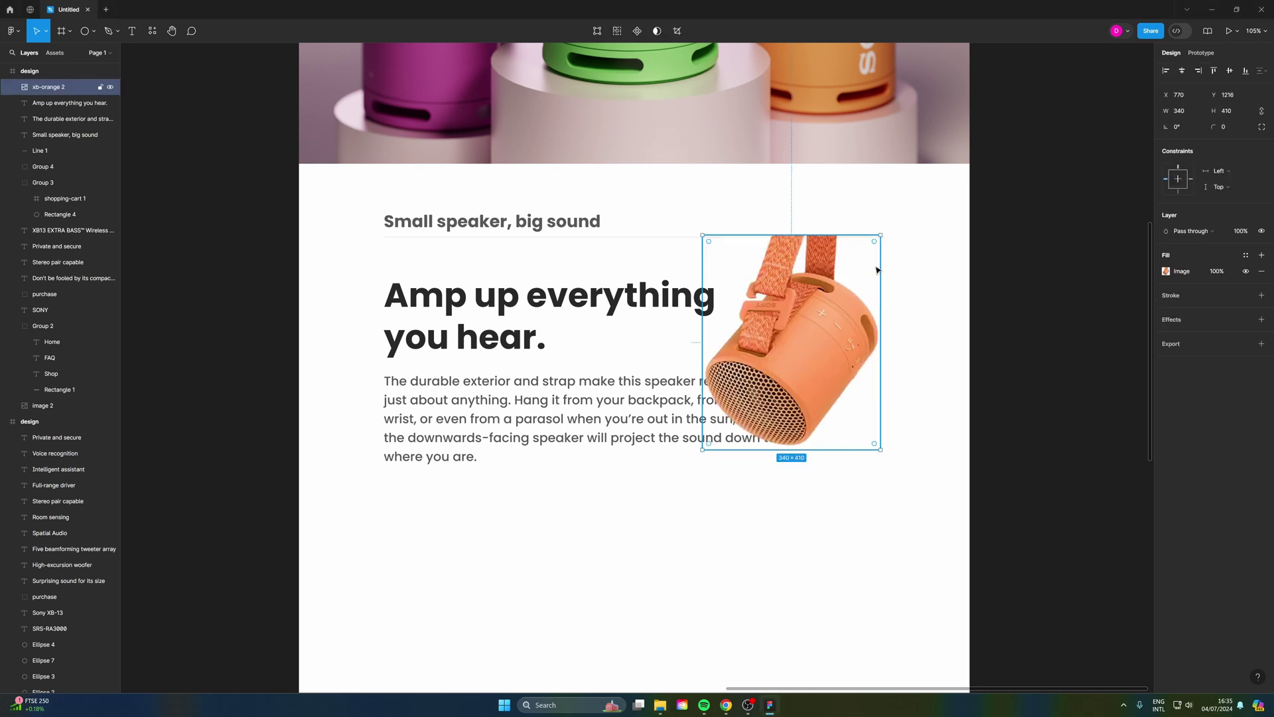
- In Figma, scale down the orange speaker image and hang it from the divider line beside the "Amp up everything you hear." heading
left_click_drag(880, 236, 847, 273)
left_click_drag(806, 355, 843, 316)
left_click(1068, 380)
scroll(1058, 391, "down", 3)
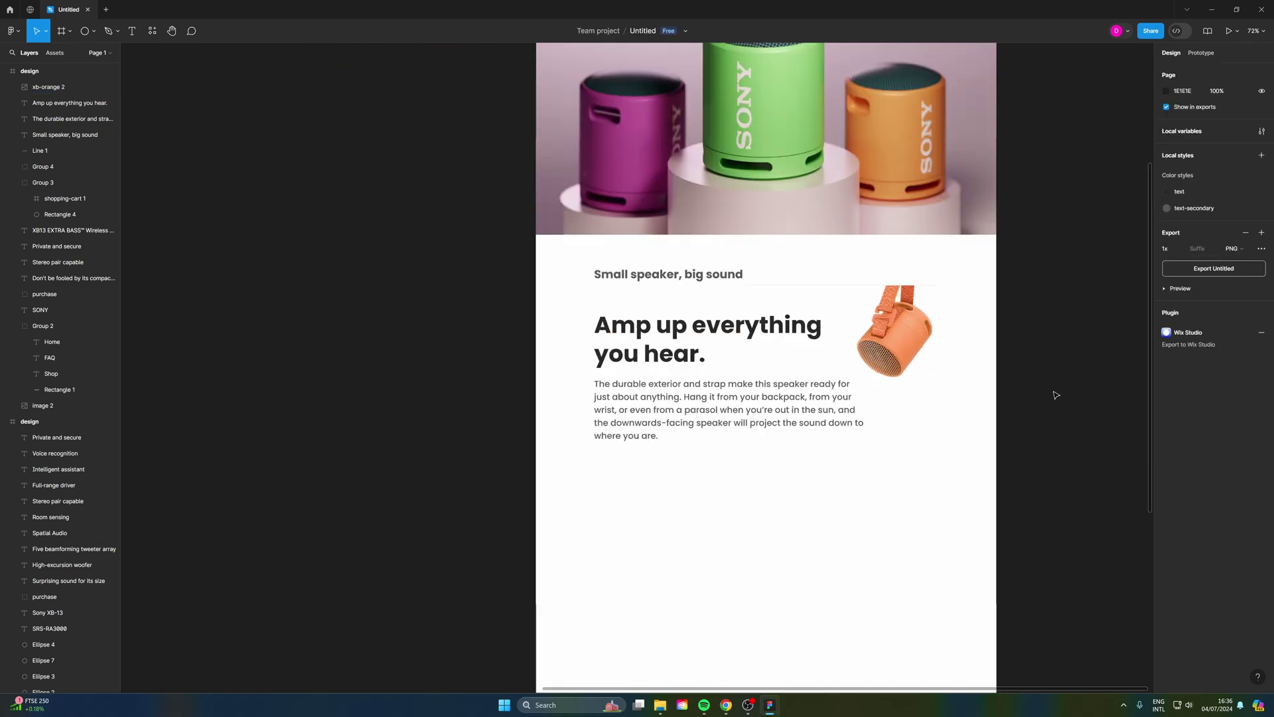
- Add the slide frame with three rounded speaker photos beneath the paragraph
scroll(1055, 395, "right", 2)
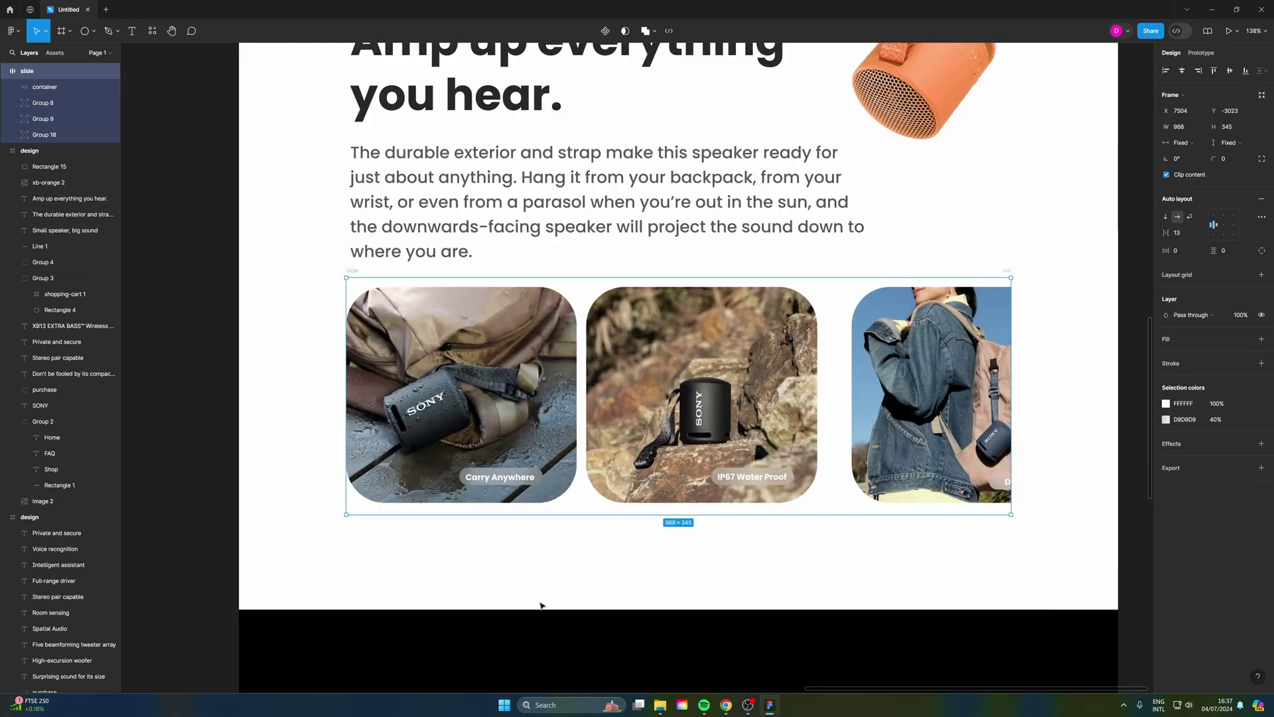
left_click(467, 440)
left_click(561, 533)
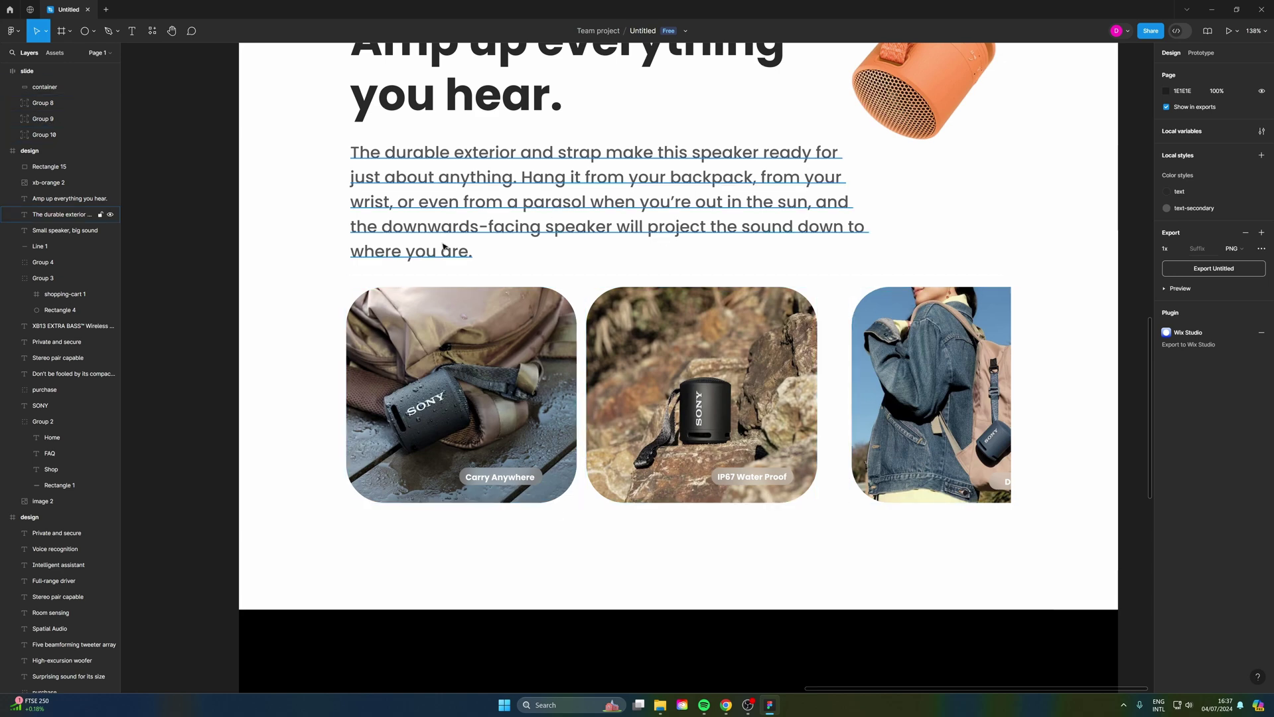
- Examine the first photo card in the slide, including its "Carry Anywhere" label and how its layers are grouped
scroll(444, 266, "up", 2)
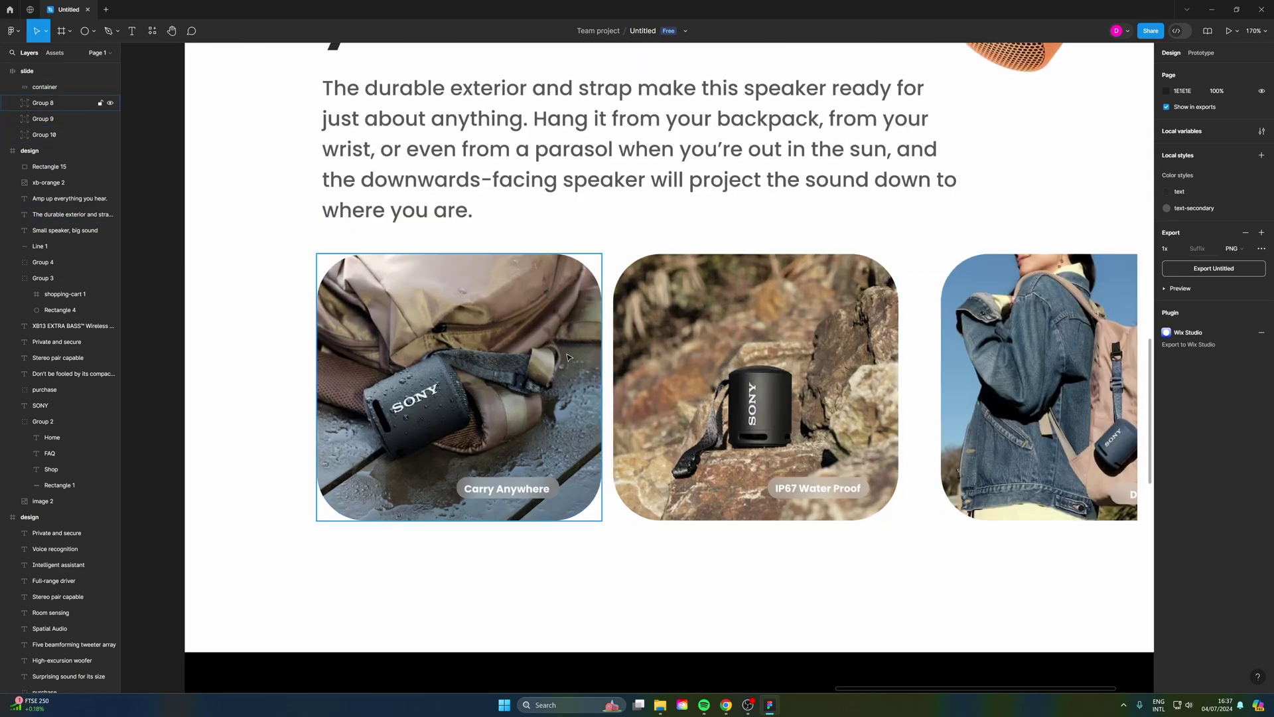
scroll(584, 380, "up", 3)
left_click(406, 465)
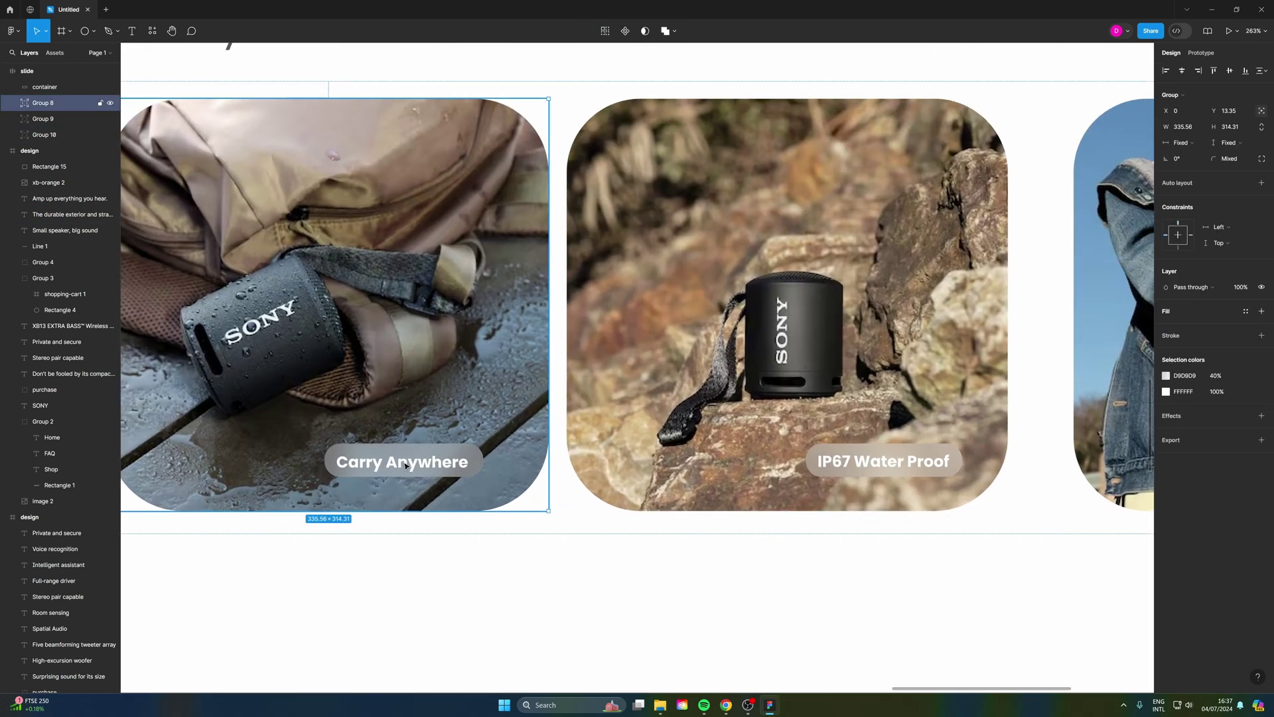
double_click(404, 462)
double_click(415, 463)
left_click_drag(421, 461, 420, 460)
scroll(421, 463, "down", 3)
scroll(425, 633, "up", 4)
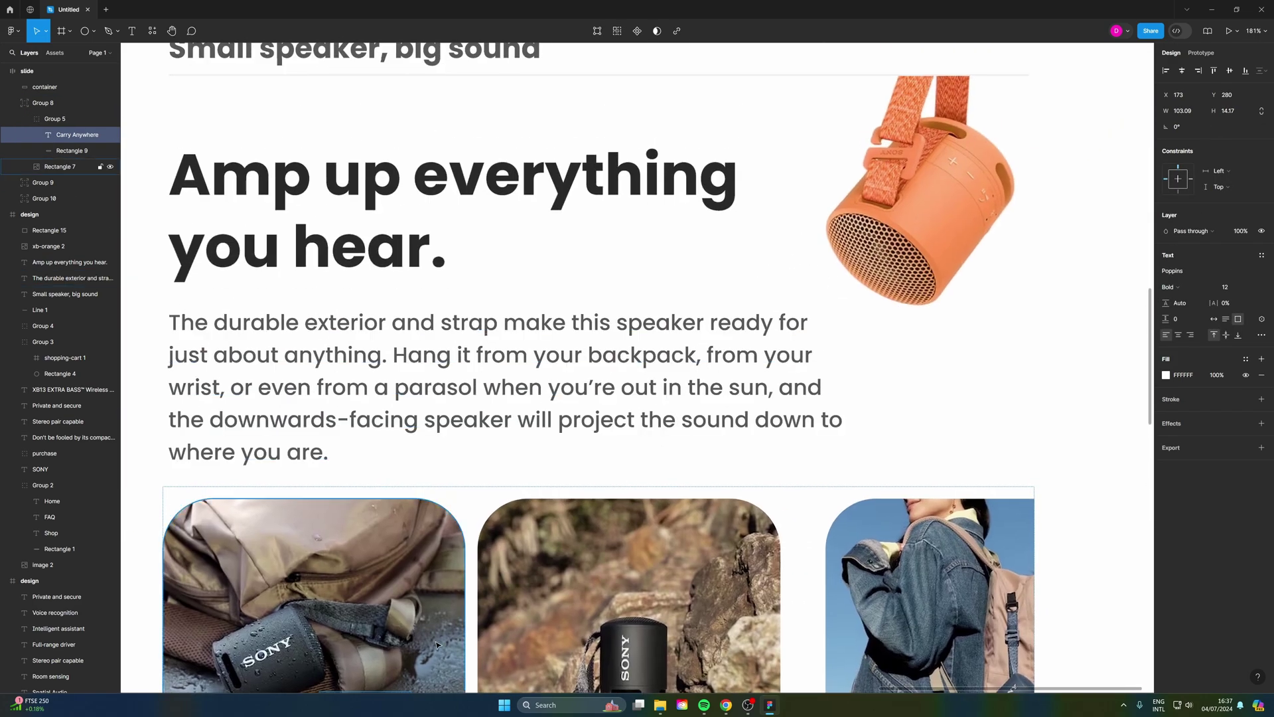
scroll(426, 633, "down", 1)
scroll(691, 378, "up", 8)
scroll(770, 438, "down", 3)
scroll(771, 440, "down", 10)
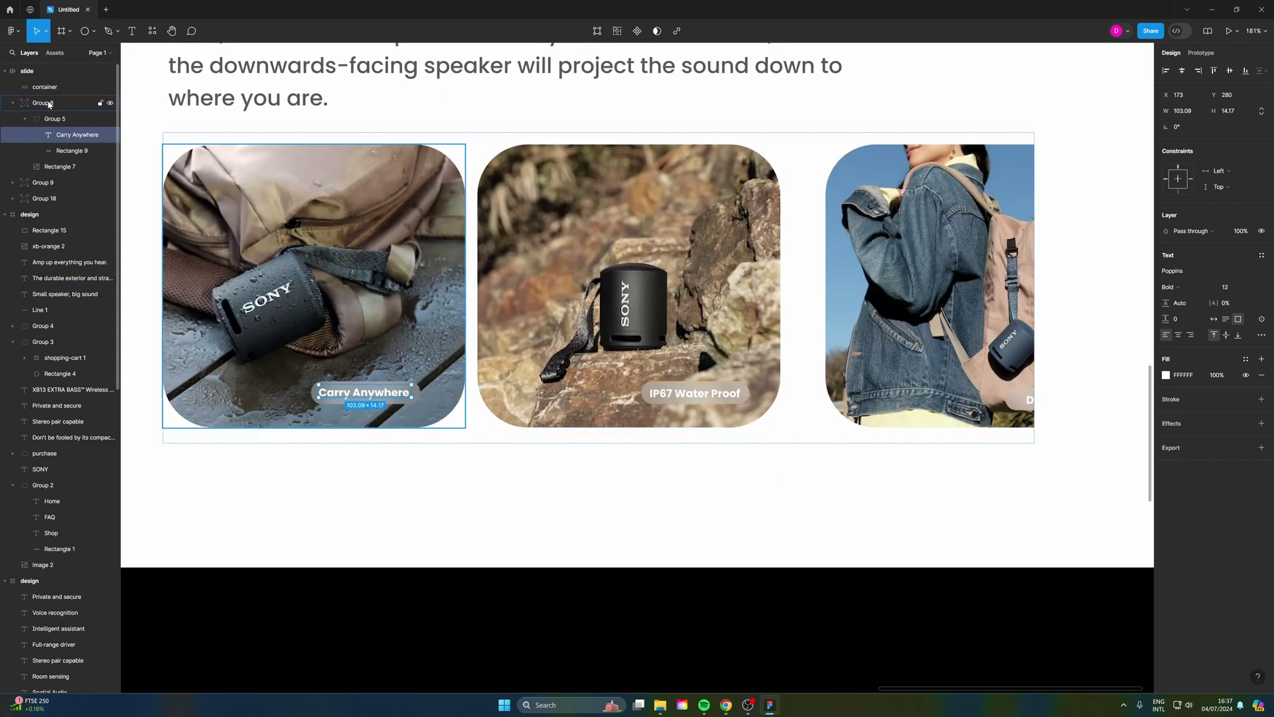
- Turn off Clip content for the slide frame to view the whole third photo, and turn it back on
left_click(49, 87)
left_click_drag(710, 268, 796, 298)
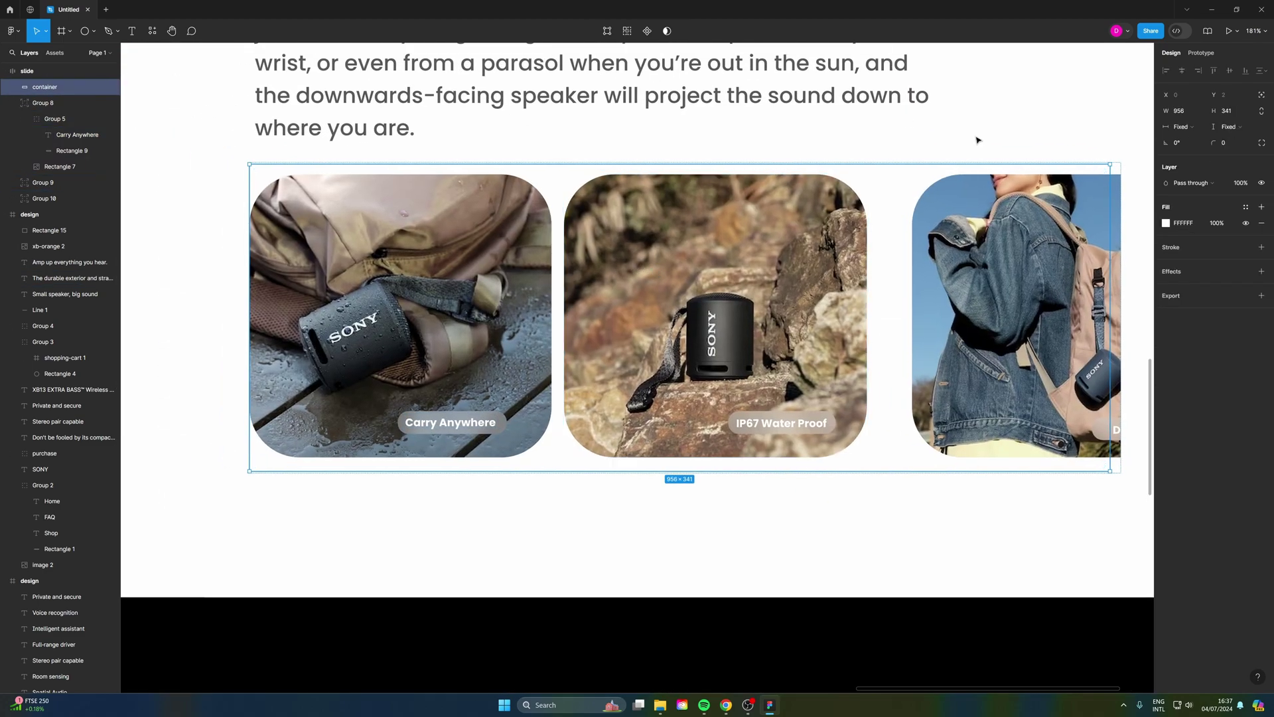
left_click(40, 71)
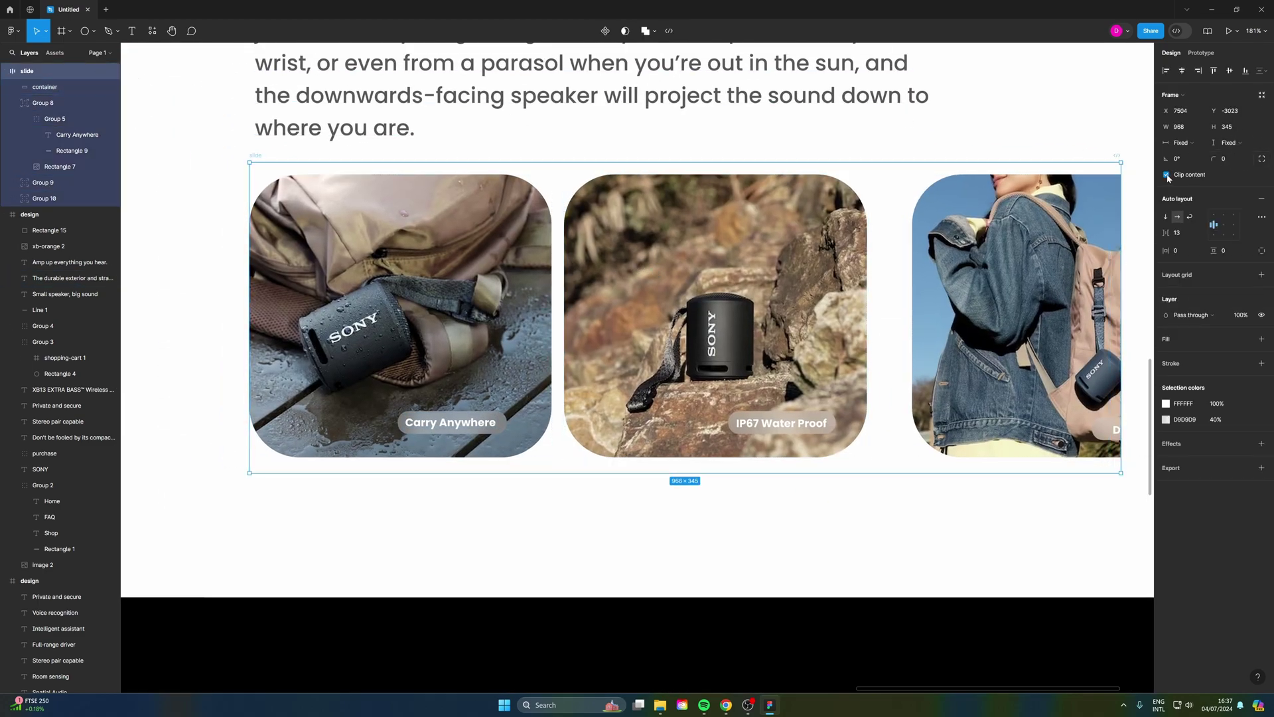
left_click(1166, 175)
left_click(1166, 175)
scroll(1128, 232, "right", 3)
left_click(1180, 175)
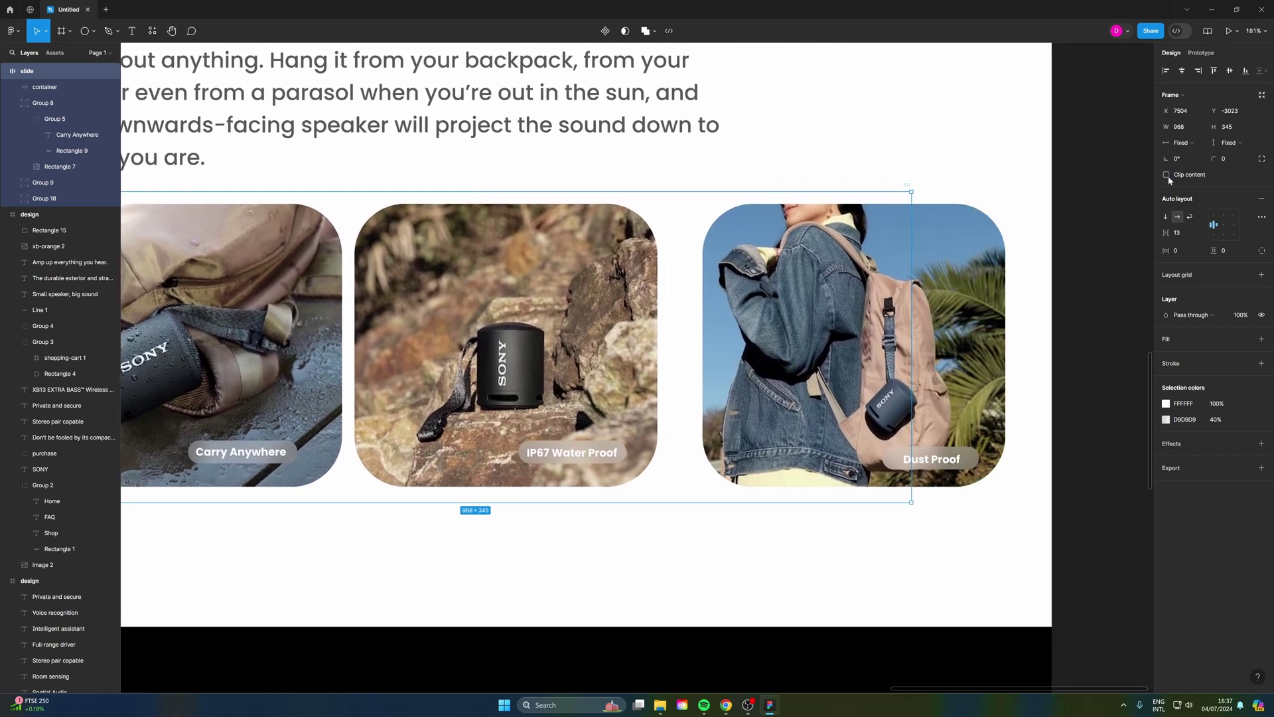
left_click(1169, 177)
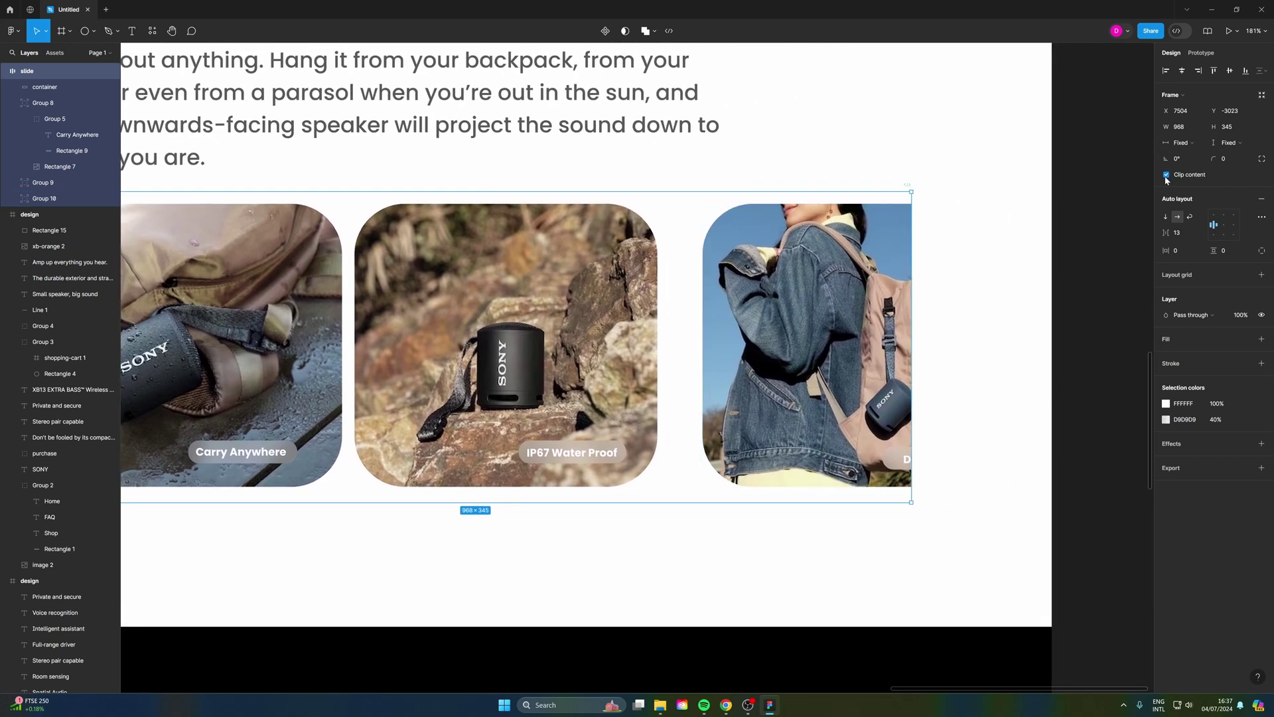
- Review the layout of the heading, orange speaker, paragraph and photo slide together
scroll(654, 241, "down", 5)
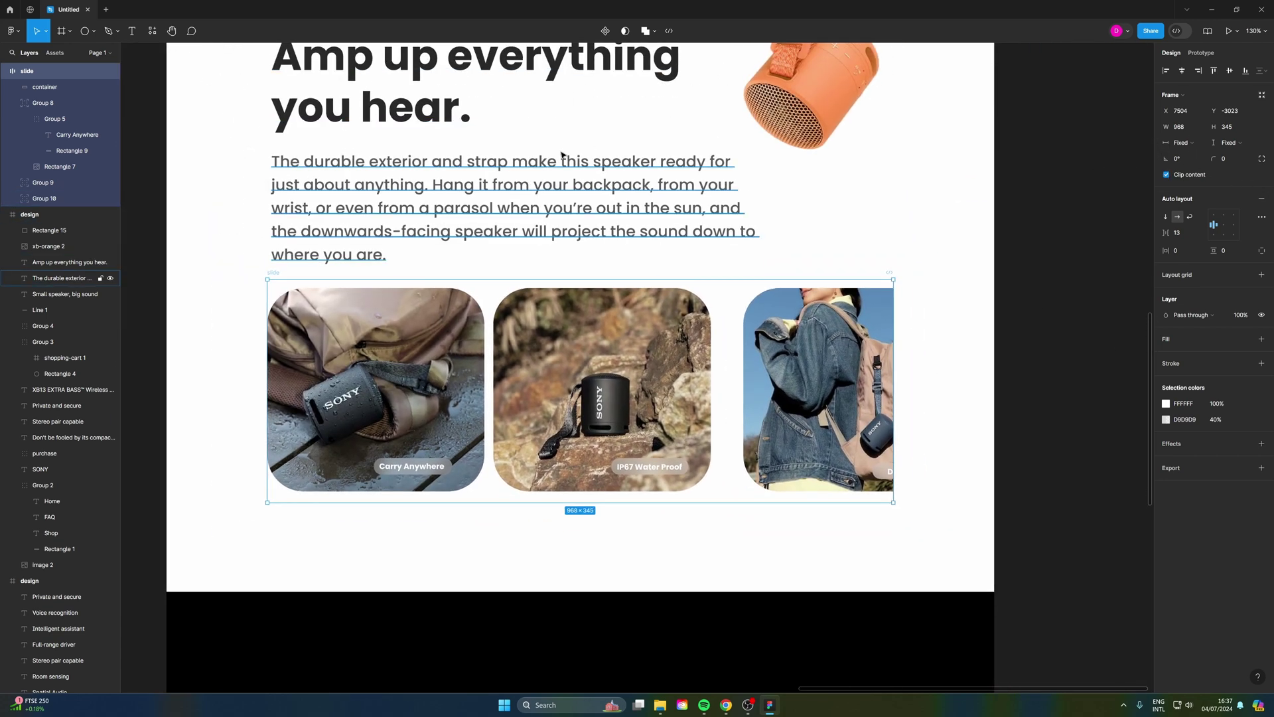
scroll(657, 232, "down", 1)
scroll(663, 176, "up", 2)
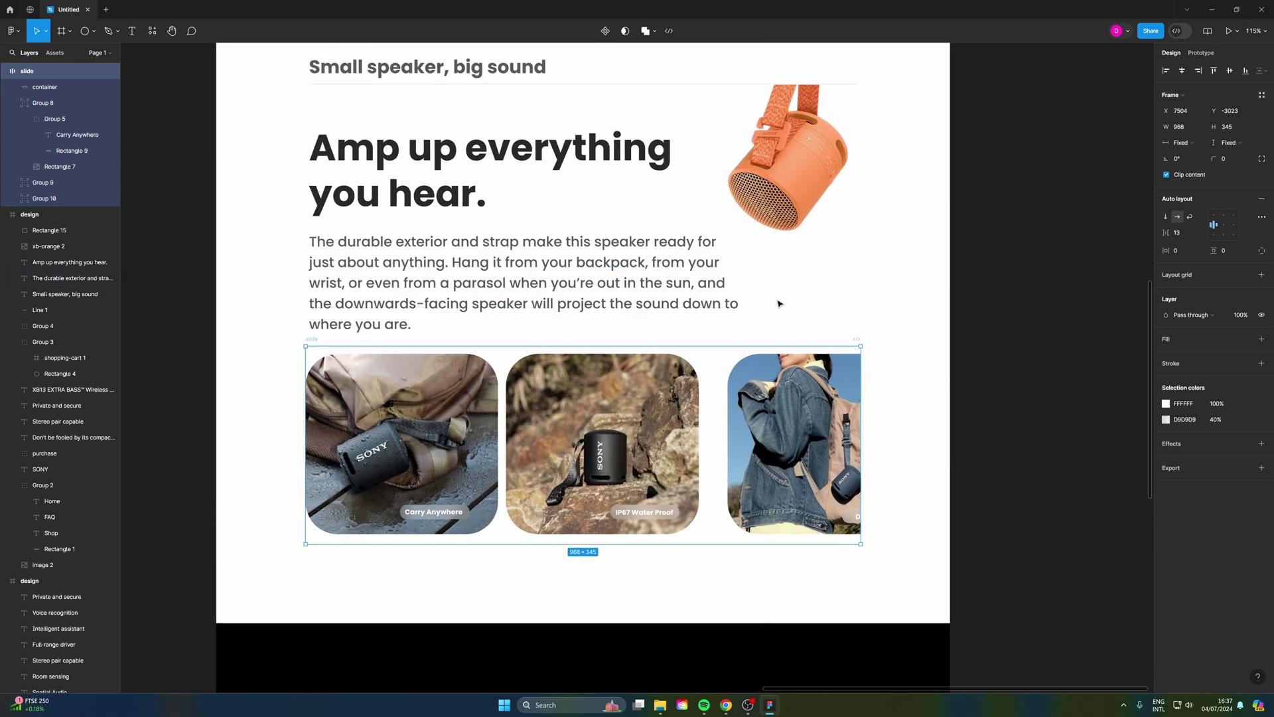
left_click(935, 455)
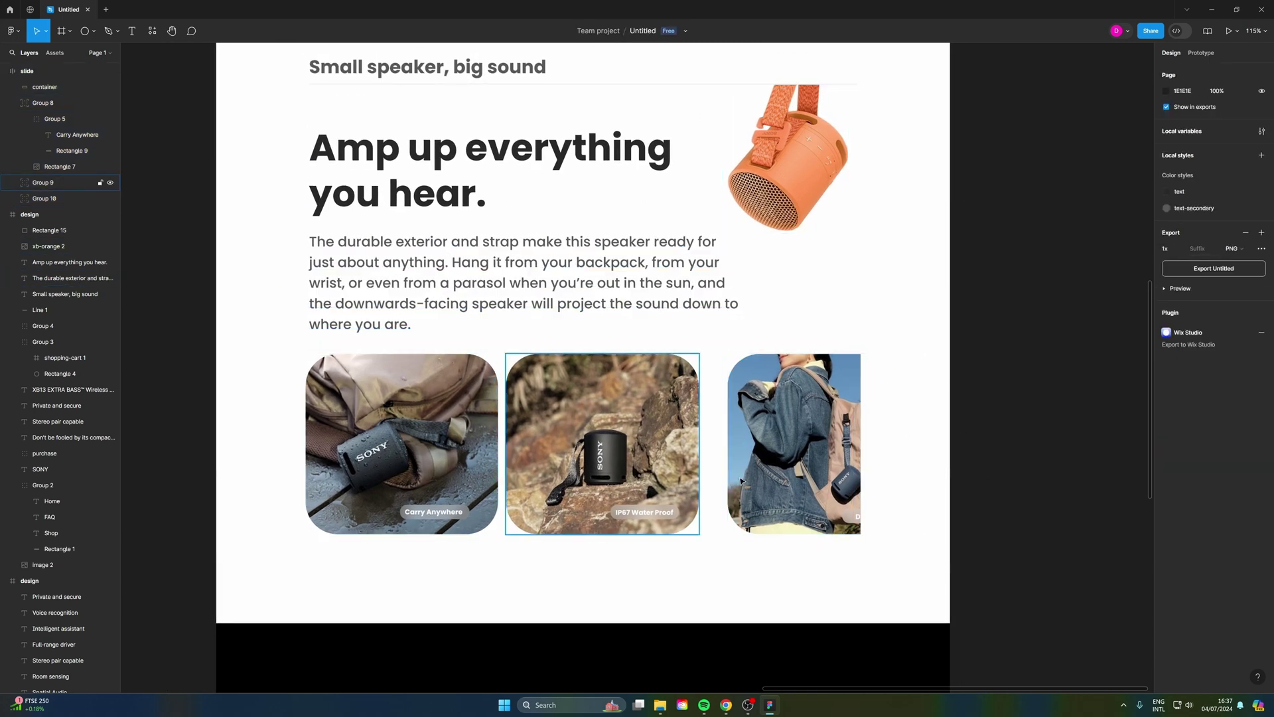
scroll(665, 510, "down", 1)
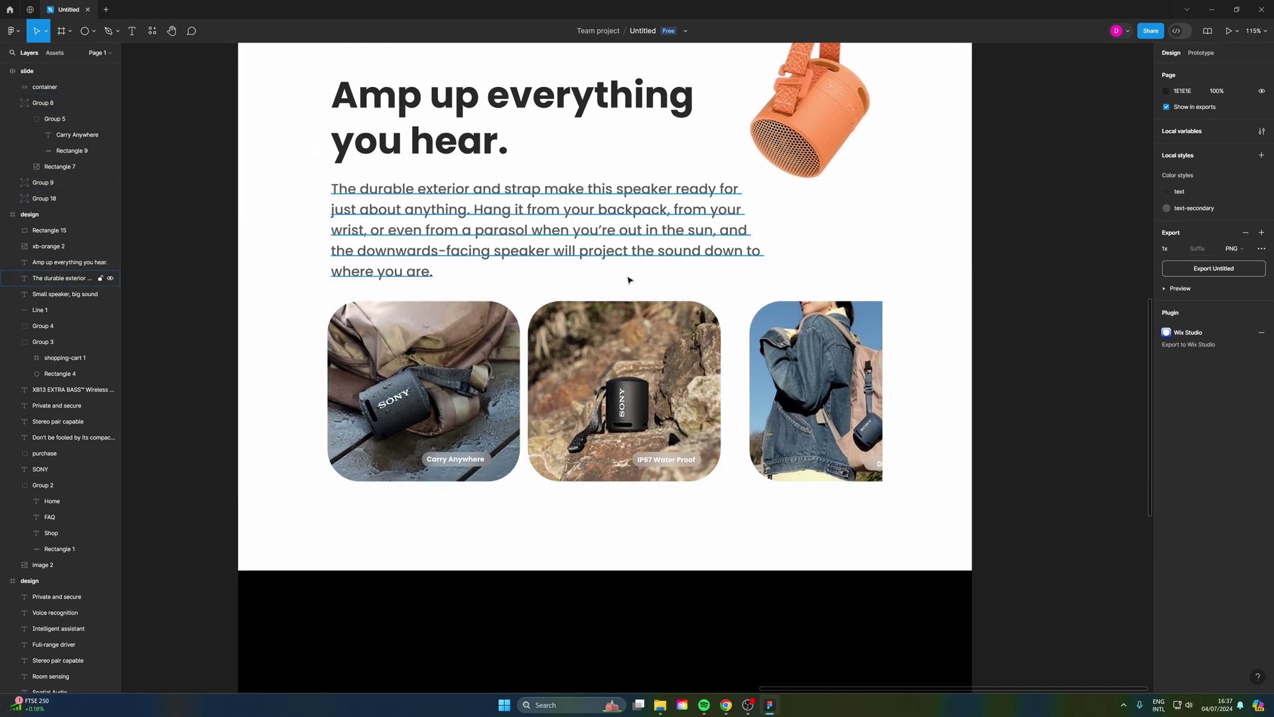
scroll(641, 336, "up", 3)
scroll(640, 307, "down", 1)
scroll(734, 458, "down", 2)
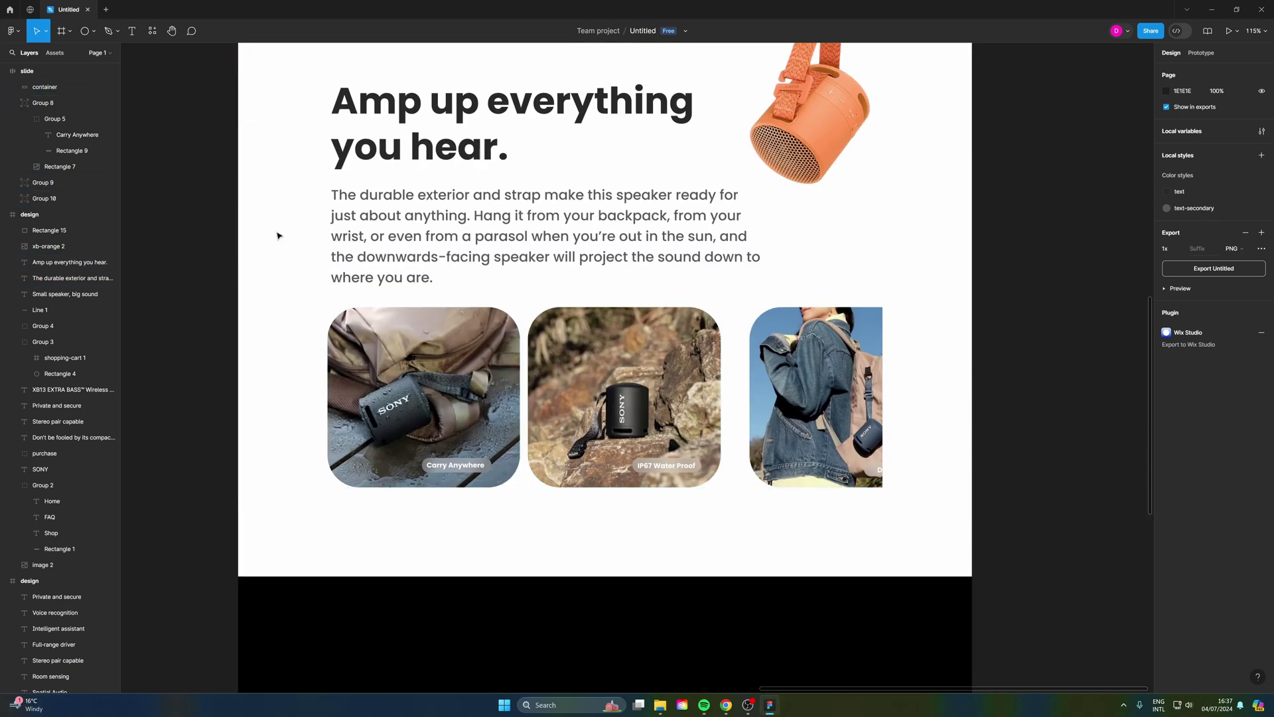
- Draw a thin grey rectangle 962 × 14 beneath the photo slide at X 162, Y 2037
left_click(82, 31)
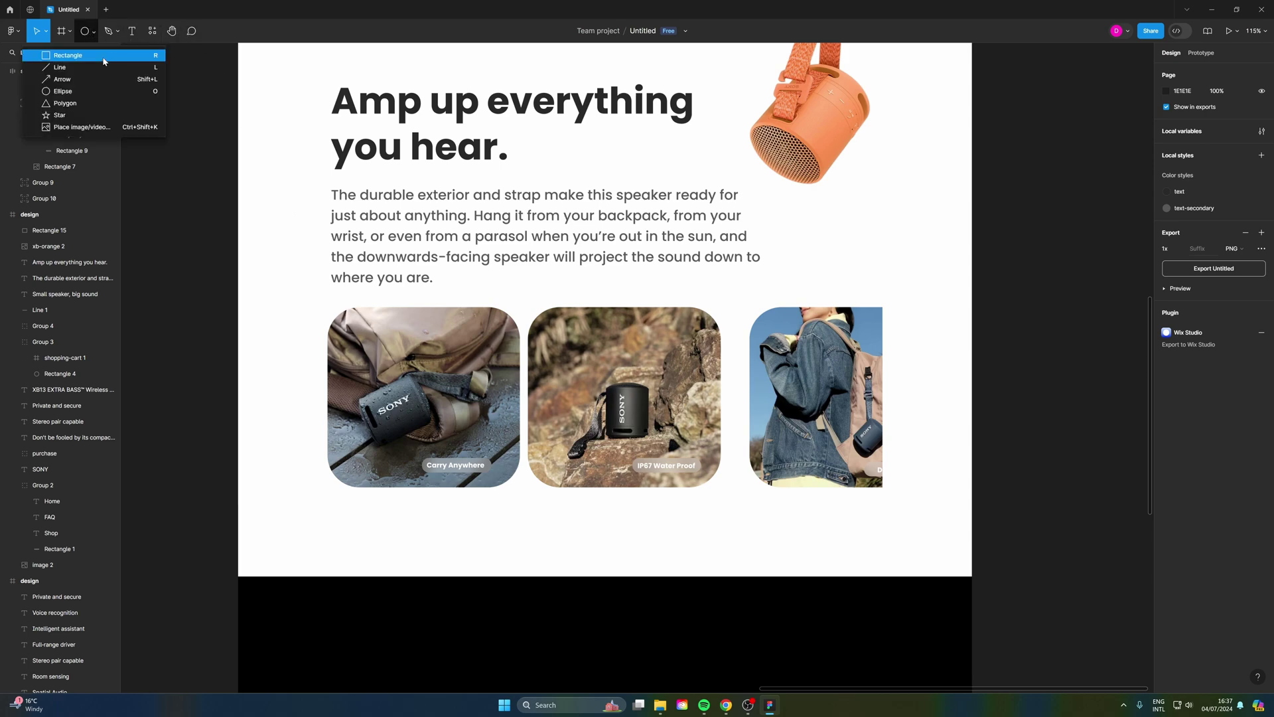
left_click(107, 55)
mouse_move(327, 511)
left_mouse_down()
mouse_move(559, 521)
mouse_move(882, 511)
left_mouse_up()
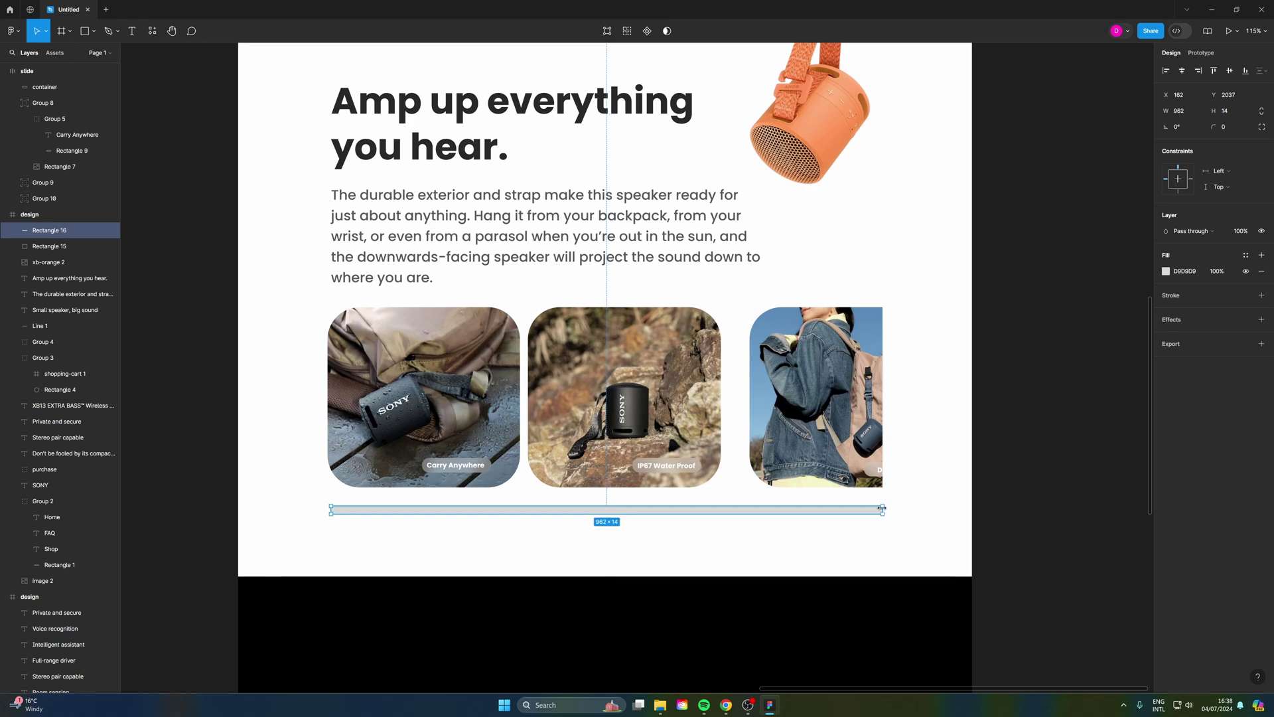
- Duplicate the grey bar as a progress indicator, shortened to 336 wide and filled black (000000)
key("ctrl+d")
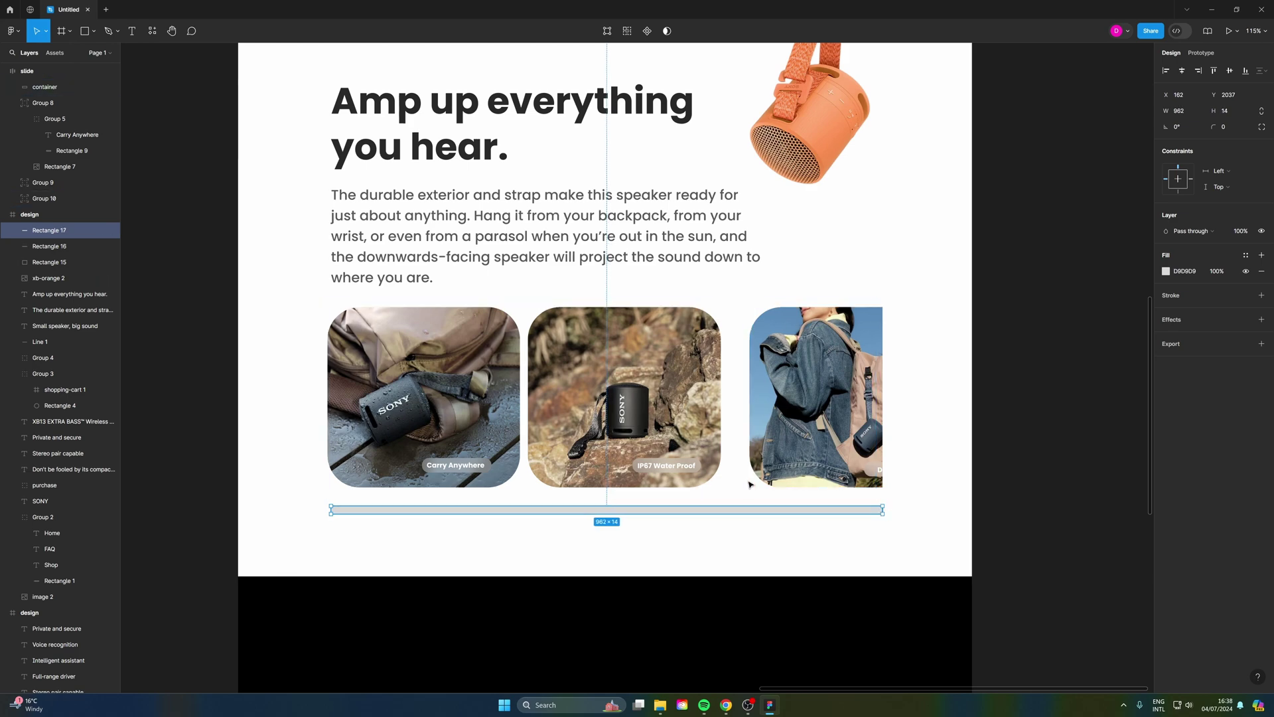
left_click_drag(882, 509, 524, 511)
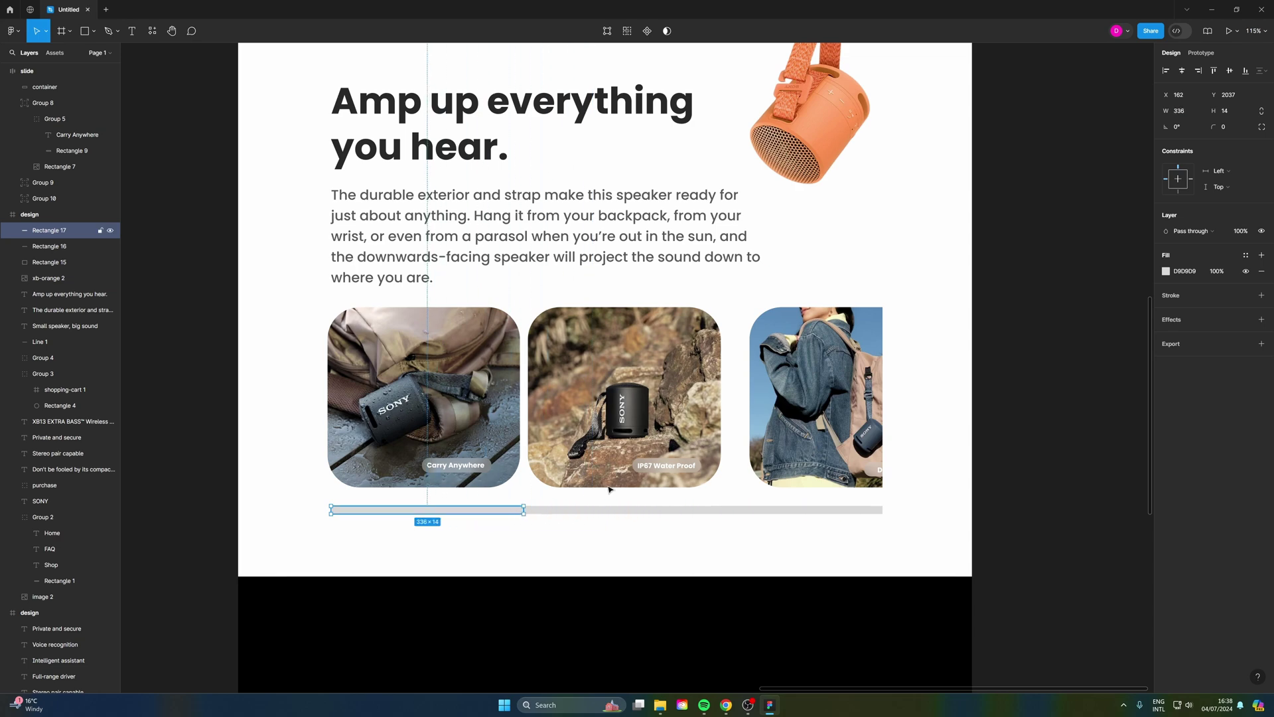
left_click(1166, 272)
left_click(1047, 519)
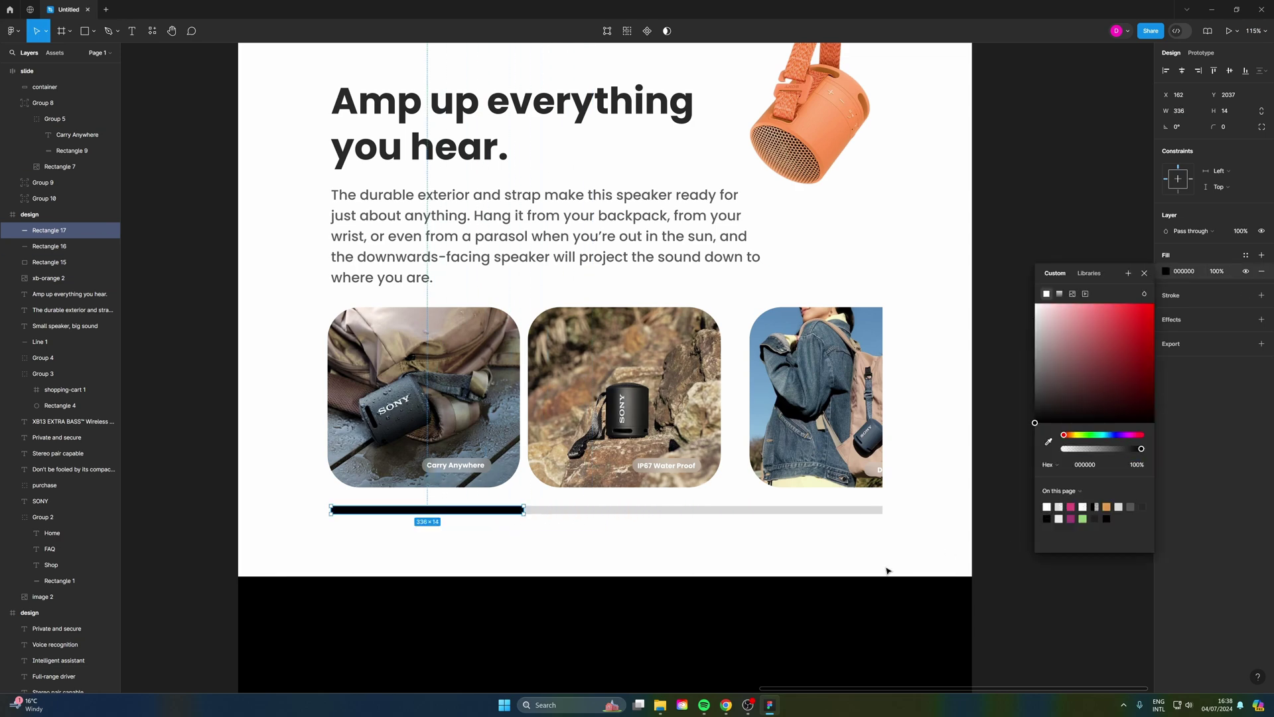
left_click(887, 570)
scroll(800, 531, "down", 3)
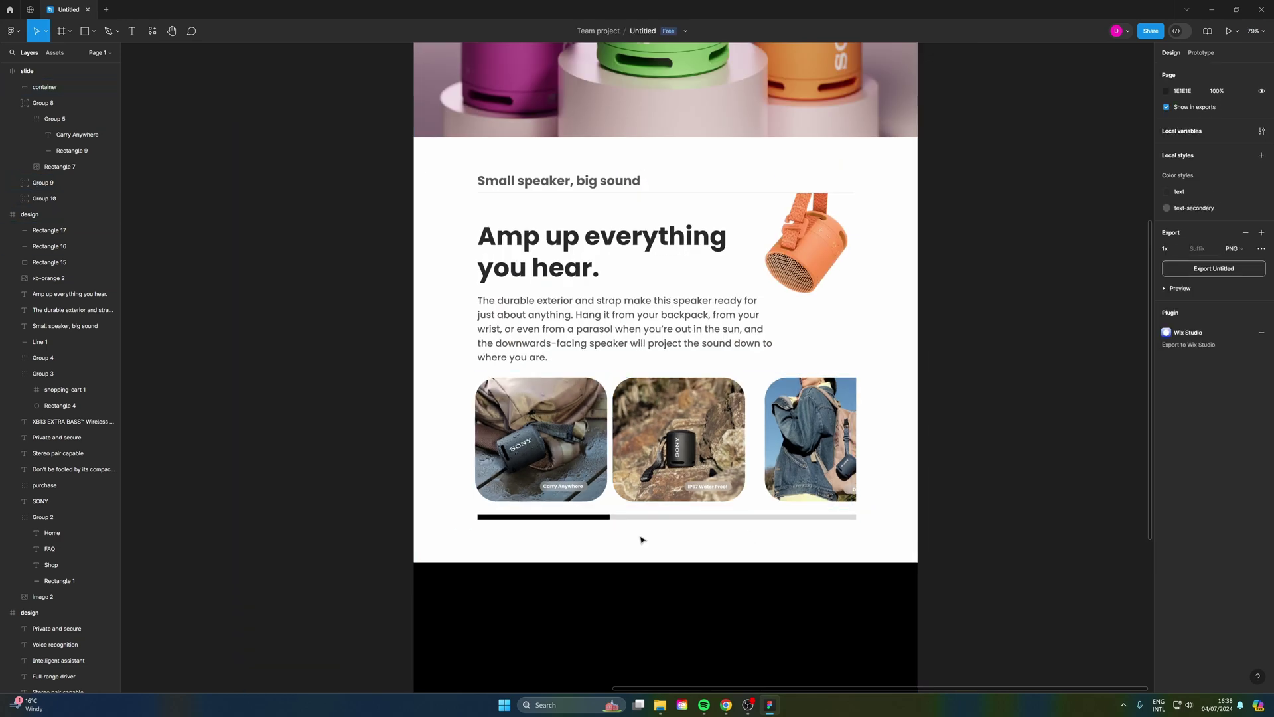
- Check the black progress bar and review the page from the hero image down to the empty black section
left_click(608, 517)
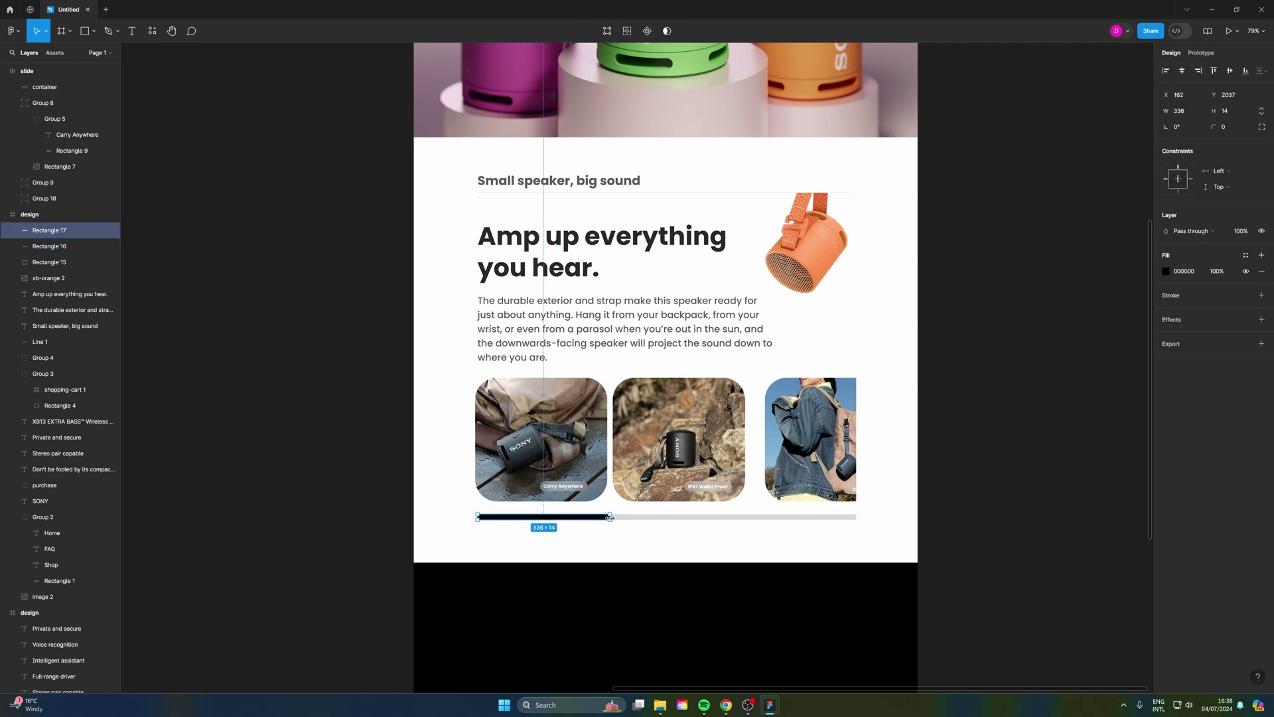
mouse_move(610, 517)
left_mouse_down()
mouse_move(734, 517)
mouse_move(506, 517)
mouse_move(779, 517)
mouse_move(610, 517)
left_mouse_up()
left_click(788, 571)
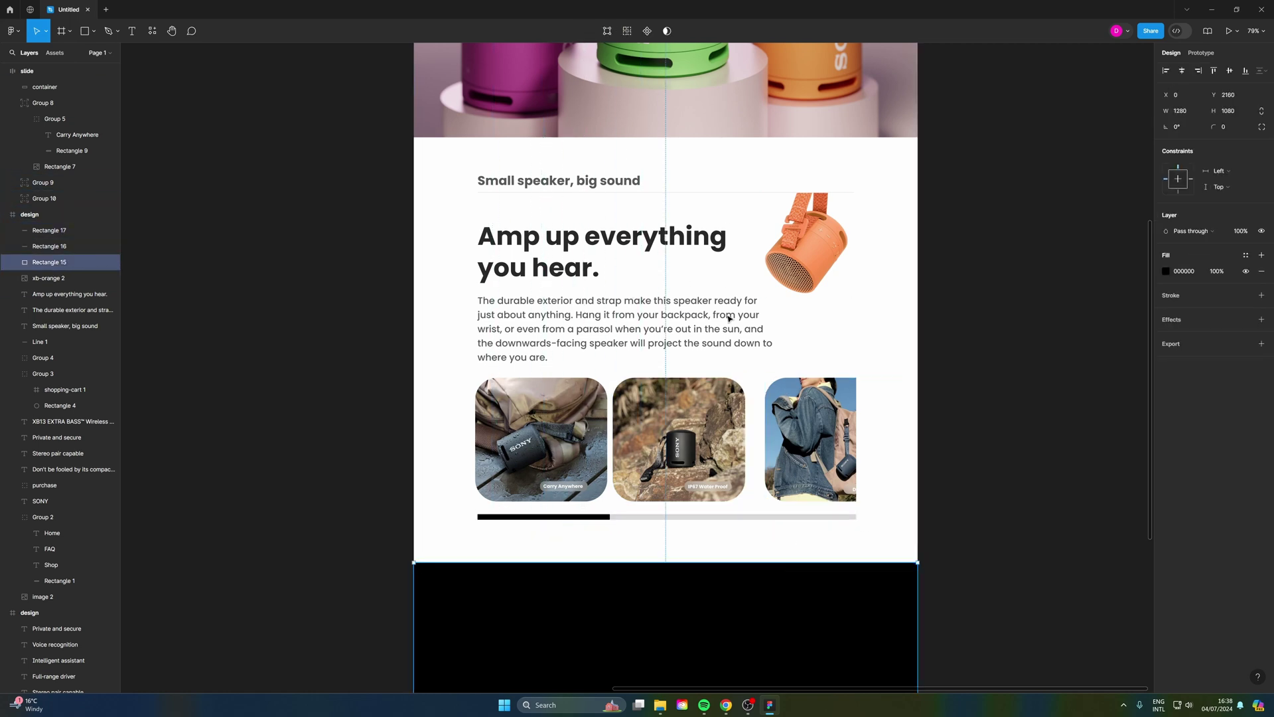
left_click(1030, 465)
scroll(872, 419, "up", 1)
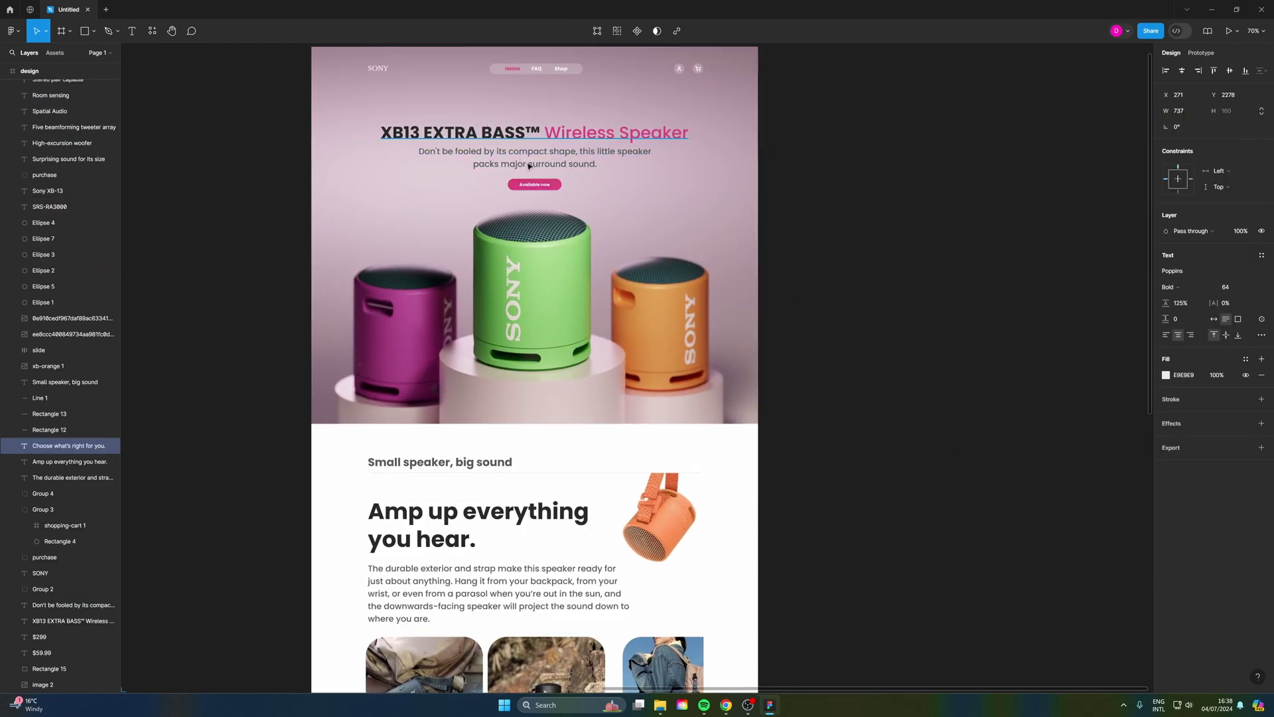
scroll(608, 261, "down", 4)
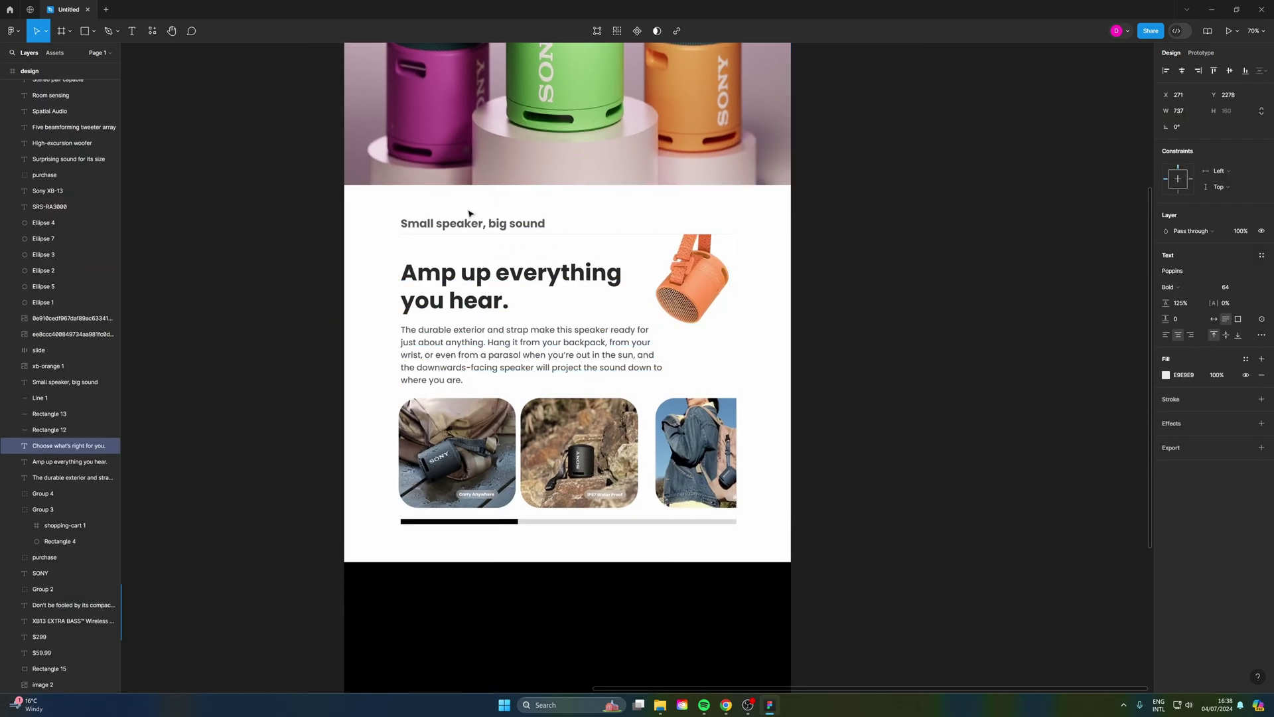
scroll(462, 382, "down", 4)
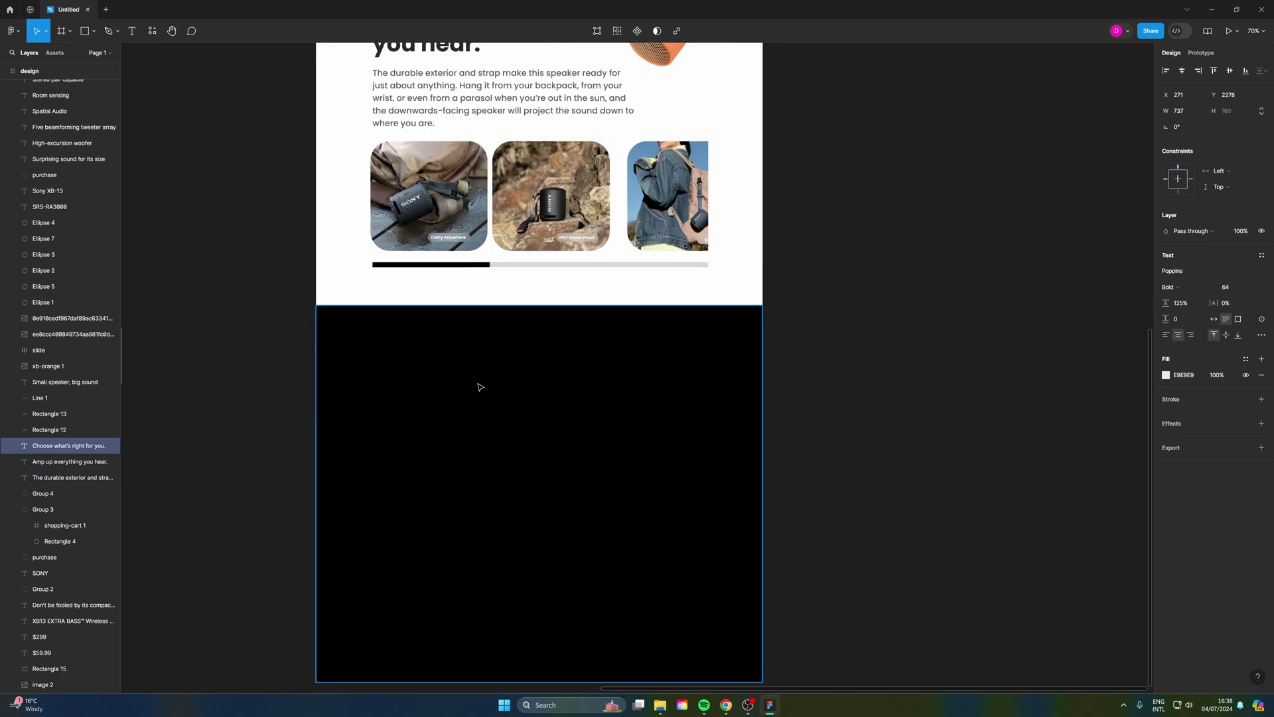
scroll(462, 382, "down", 2)
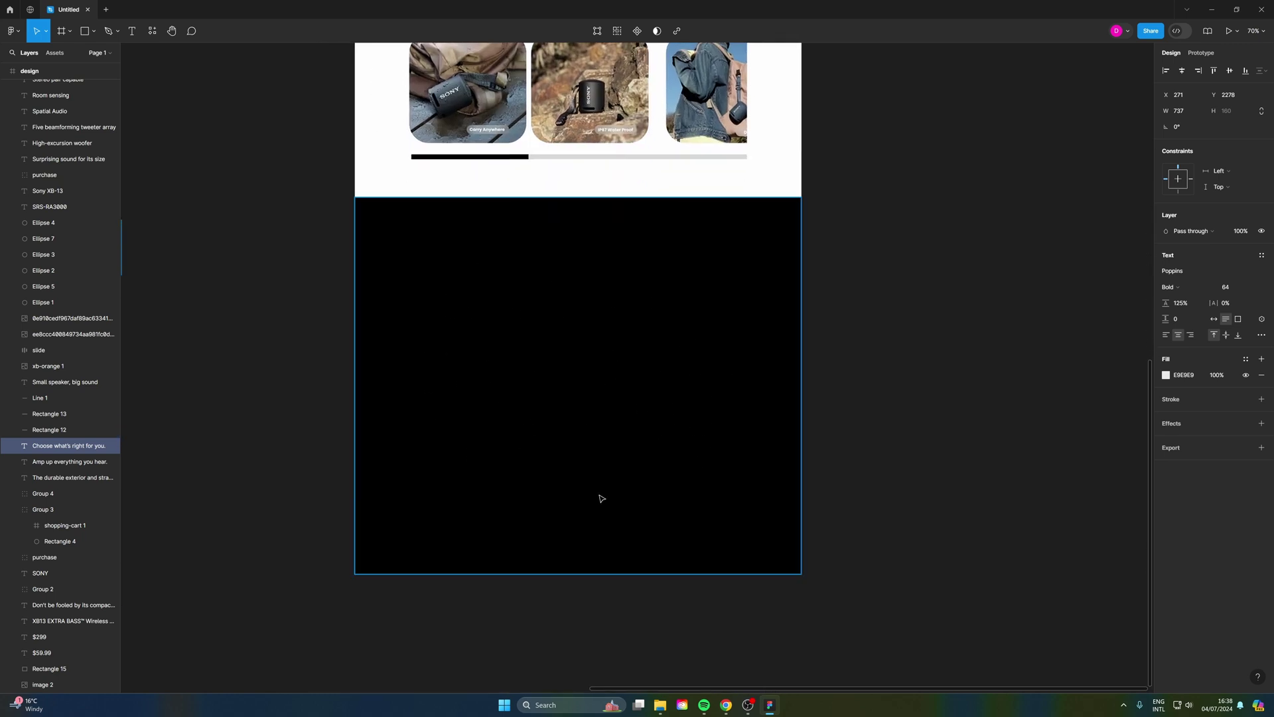
left_click(581, 271)
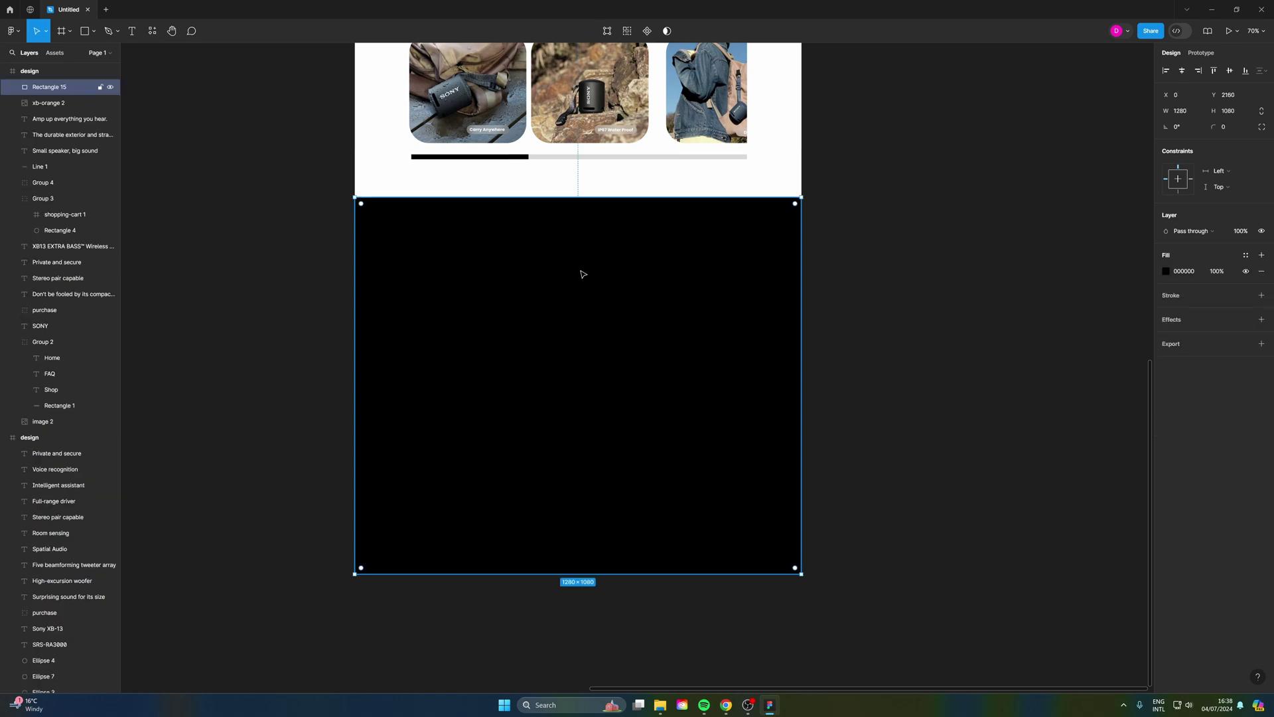
- Paste the heading "Choose what's right for you." into the black section and place the two speaker images side by side beneath it
key("ctrl+v")
left_click_drag(597, 261, 602, 252)
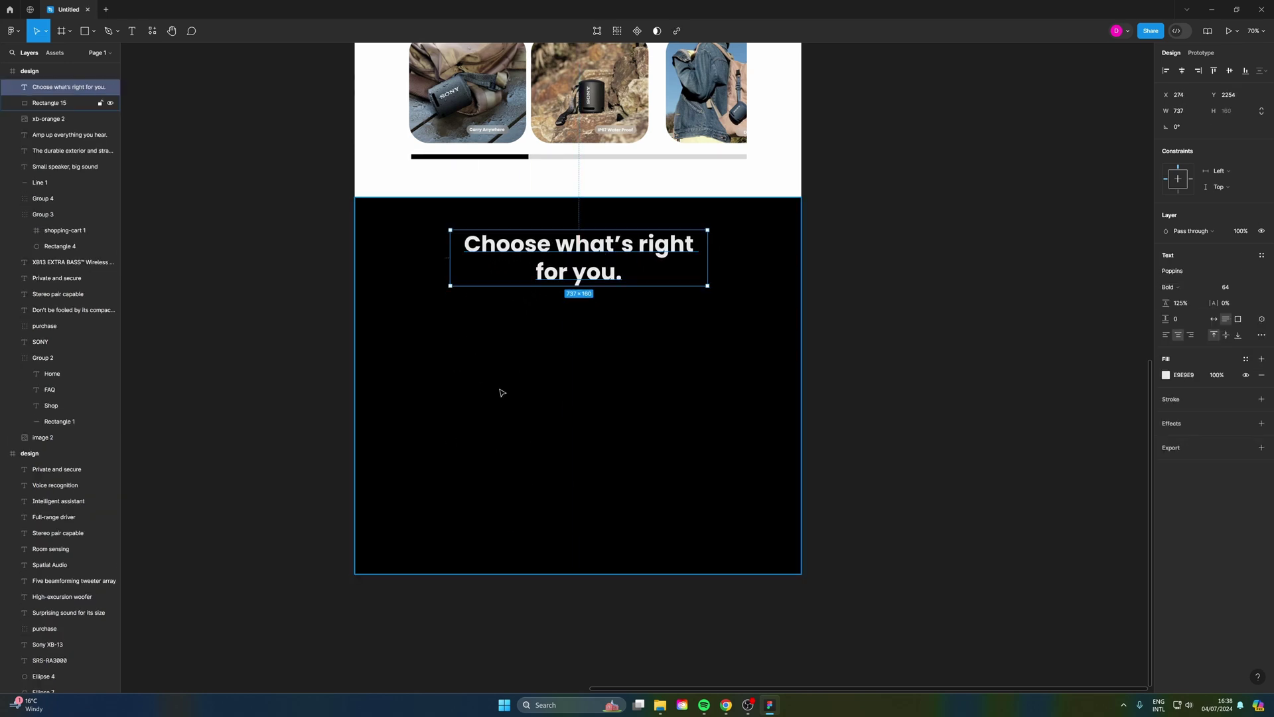
key("ctrl+v")
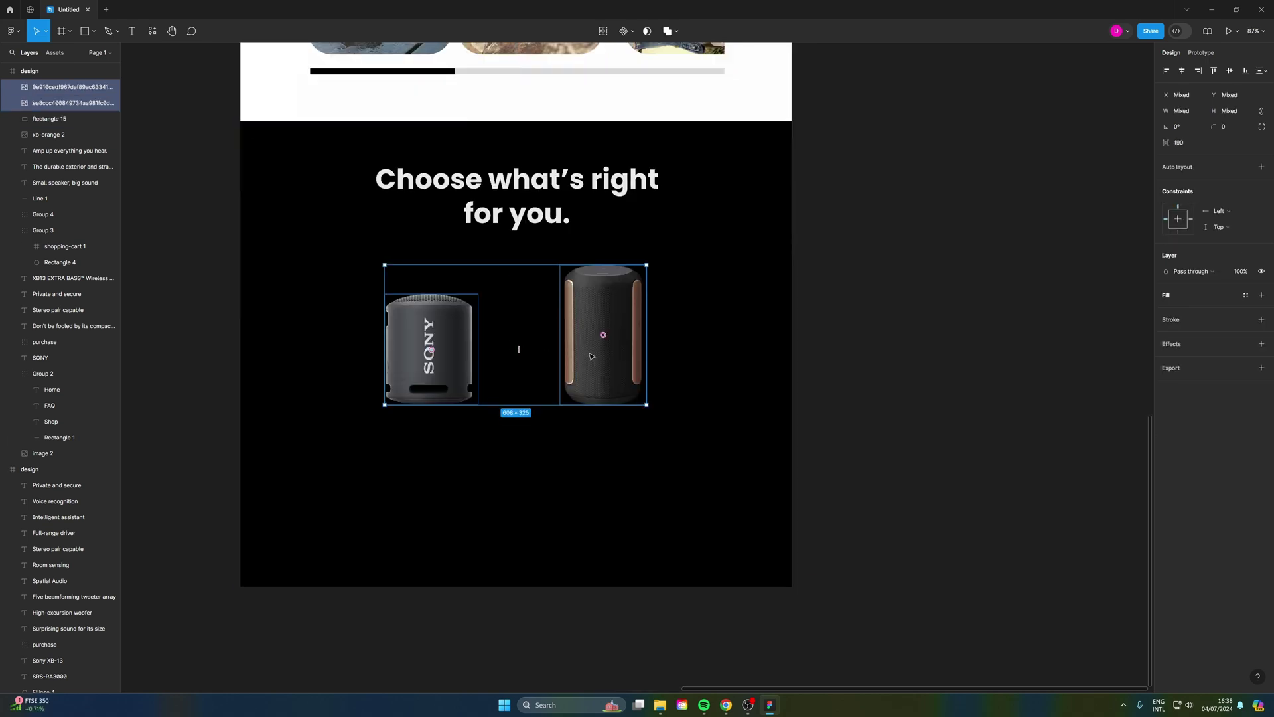
left_click_drag(592, 356, 601, 336)
scroll(440, 453, "up", 3)
left_click(410, 389)
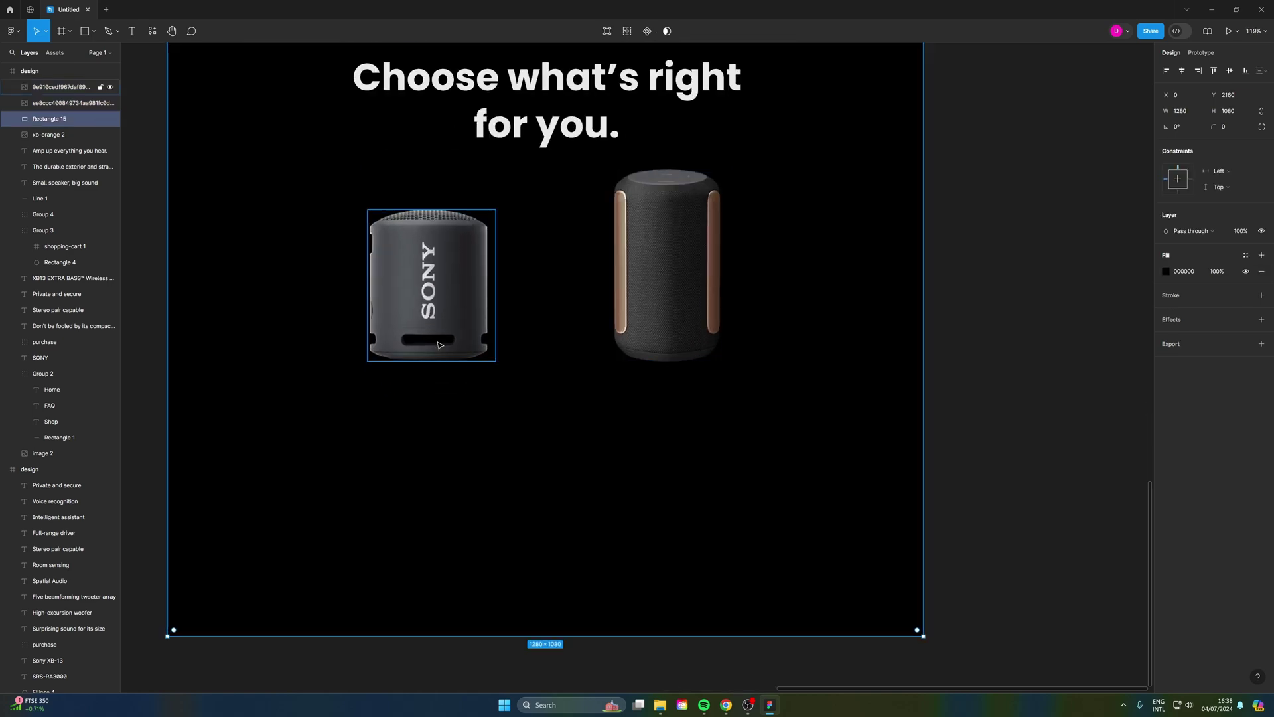
key("Delete")
scroll(442, 524, "up", 5)
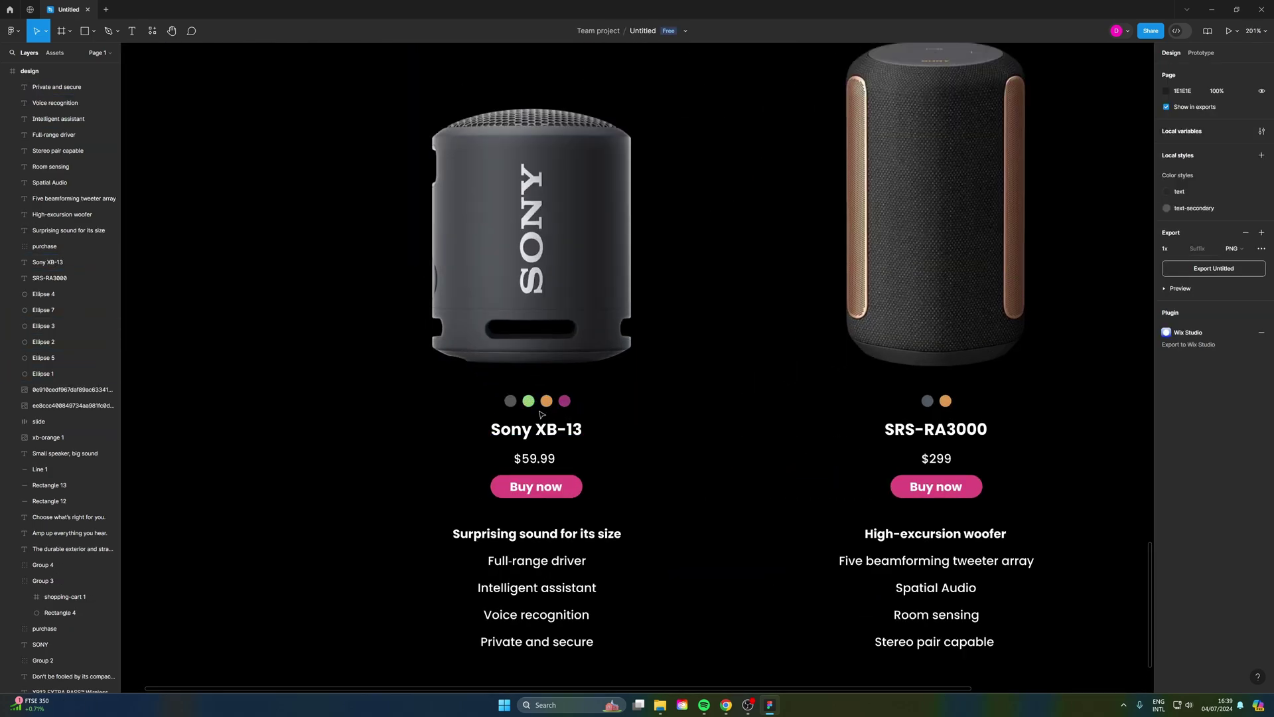
- Check the product names, prices, Buy now buttons and feature lists under both speakers, and review the page as a whole
left_click(527, 435)
left_click(543, 465)
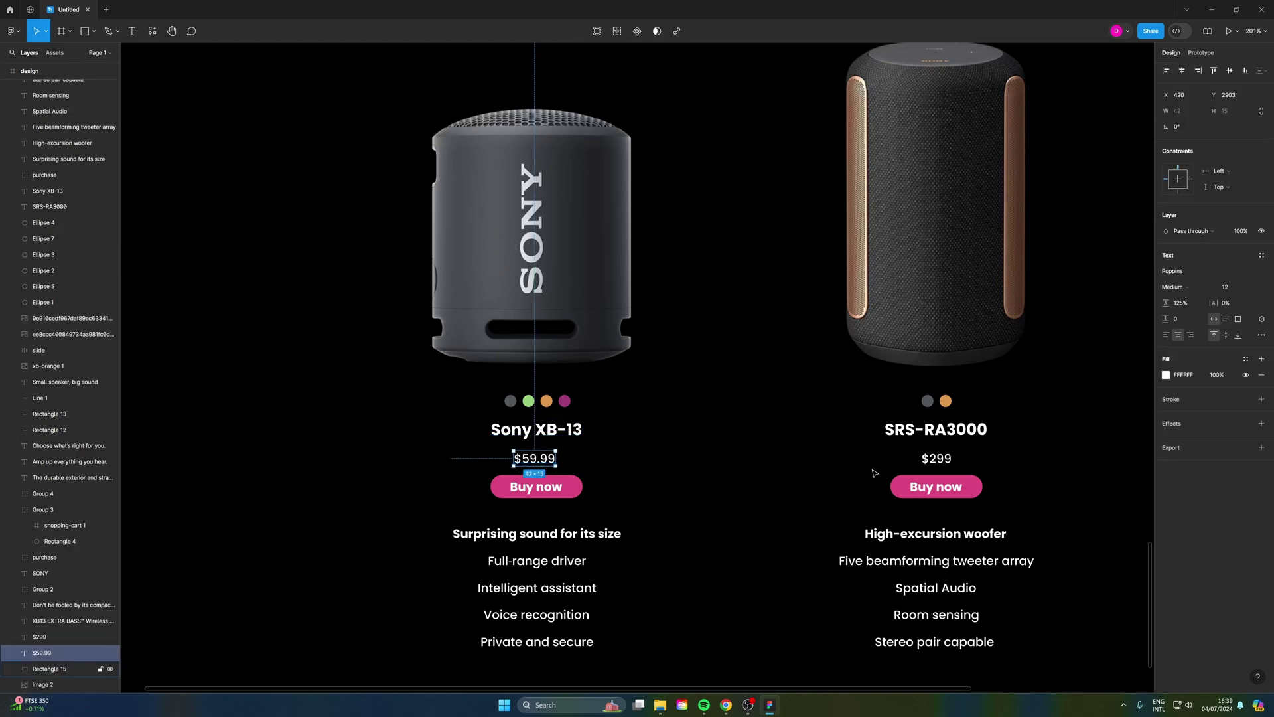
left_click(567, 494)
scroll(567, 496, "down", 3)
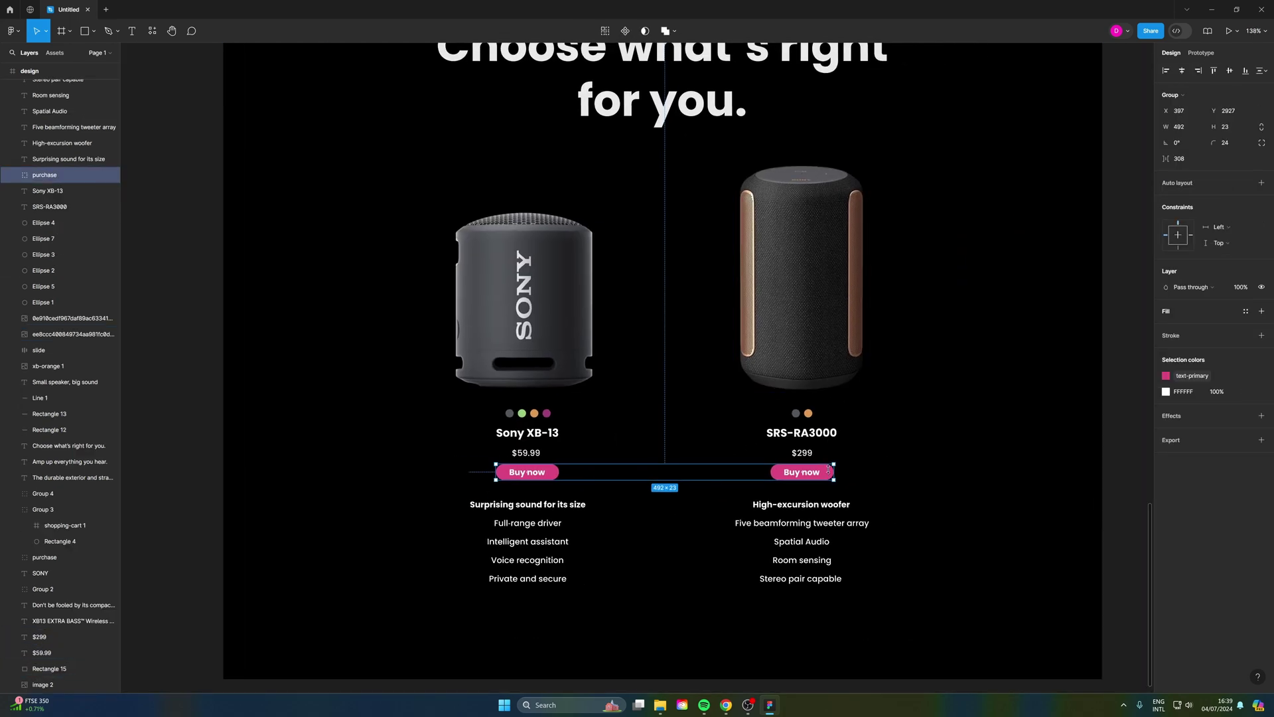
scroll(826, 465, "down", 2)
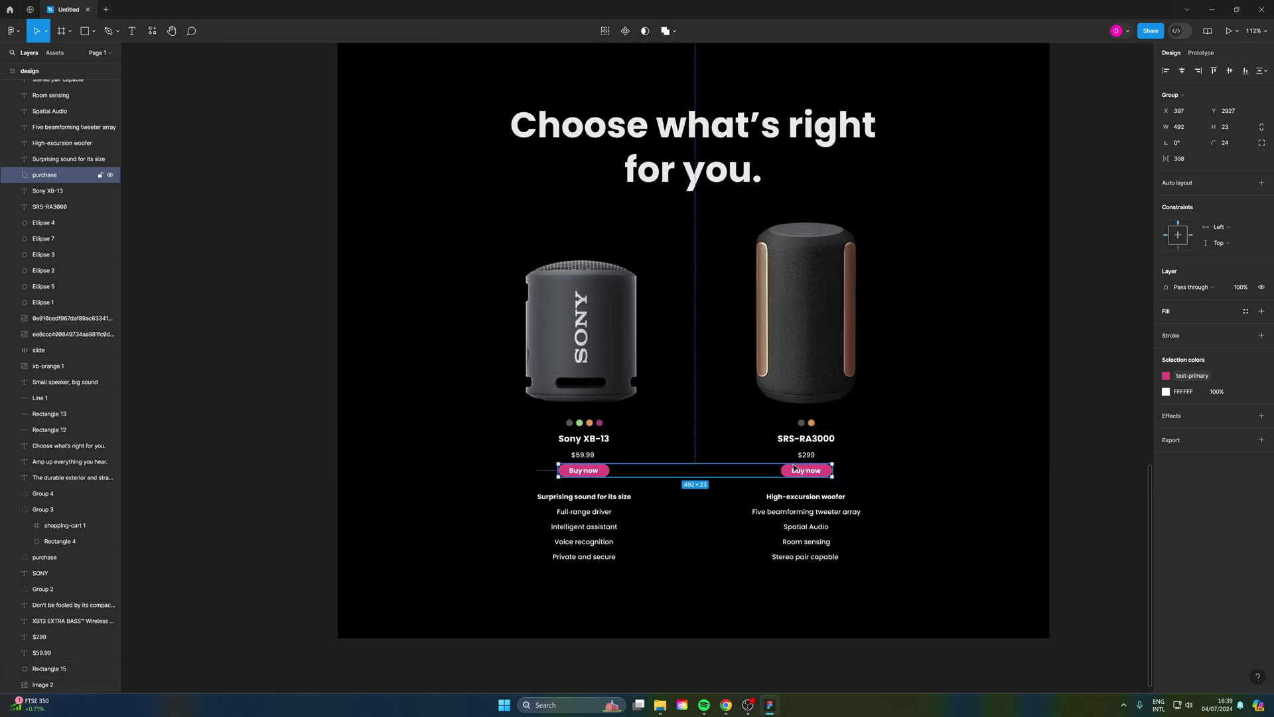
left_click_drag(645, 501, 623, 489)
scroll(606, 241, "down", 1)
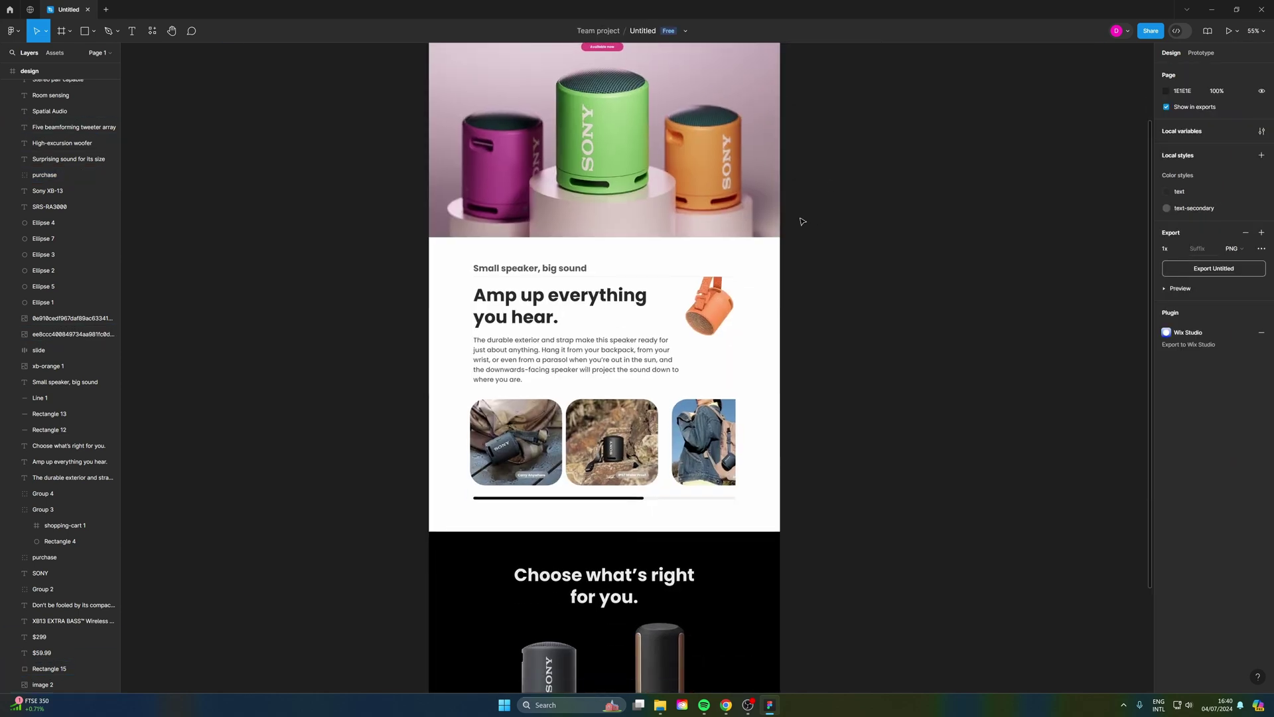
- Look up the Figma to Wix Studio plugin among the recent and saved plugins
right_click(887, 268)
mouse_move(908, 352)
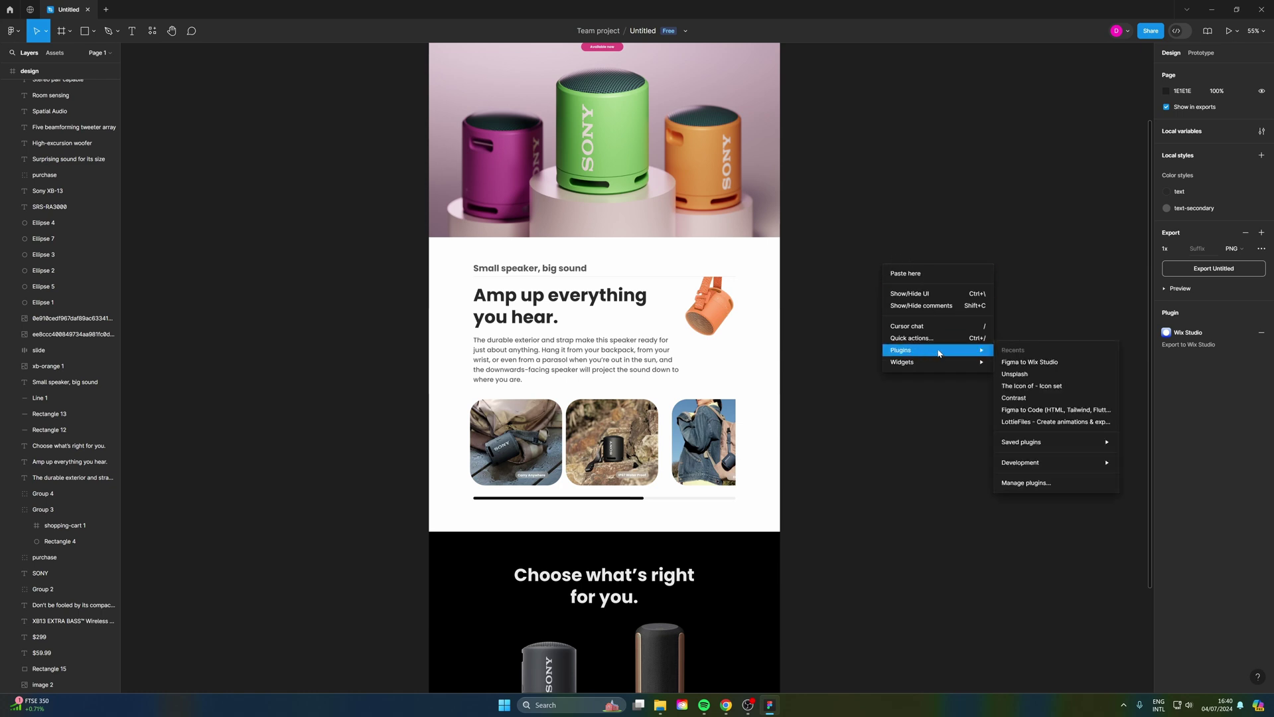
left_click(1033, 483)
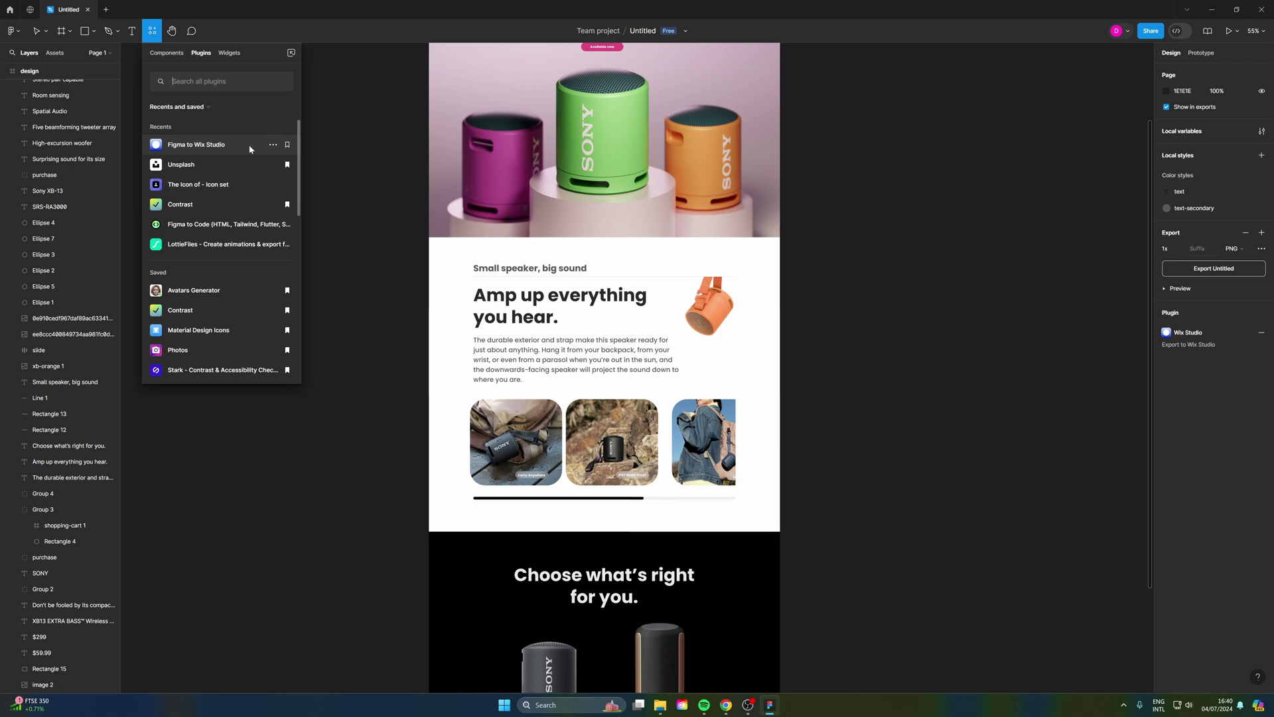
left_click(367, 156)
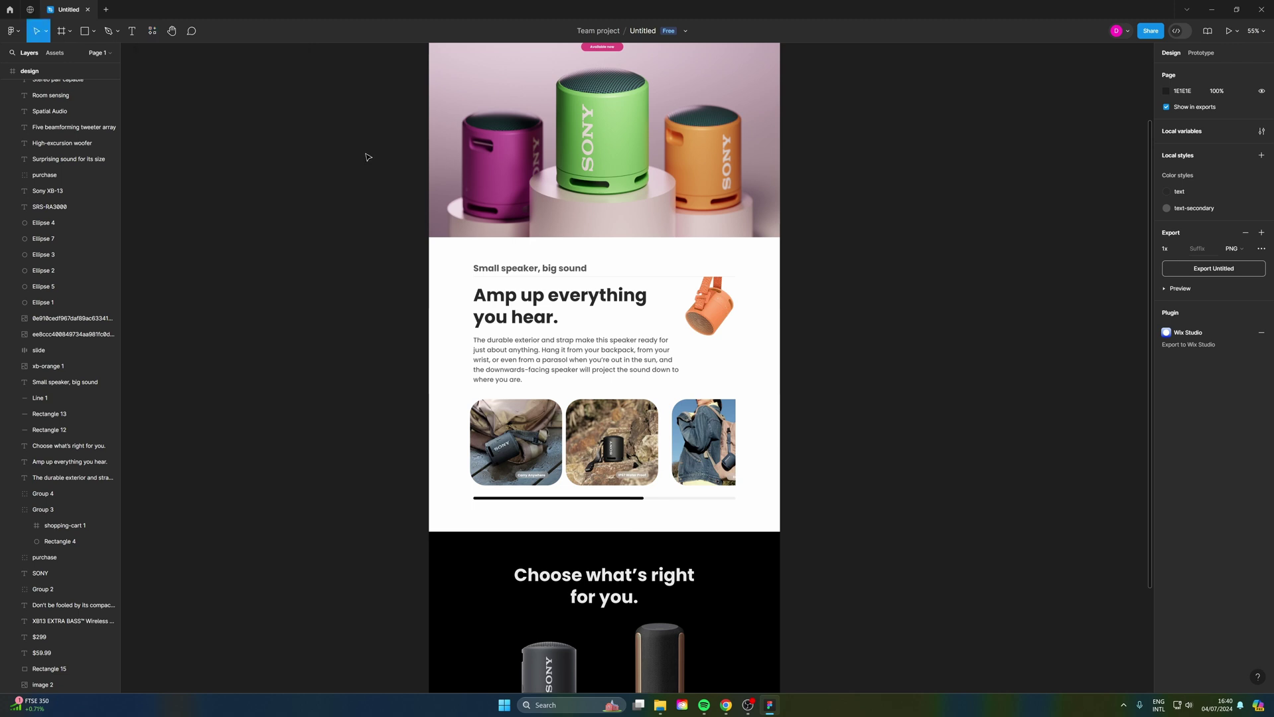
- Copy the share link of the design file
left_click(1152, 33)
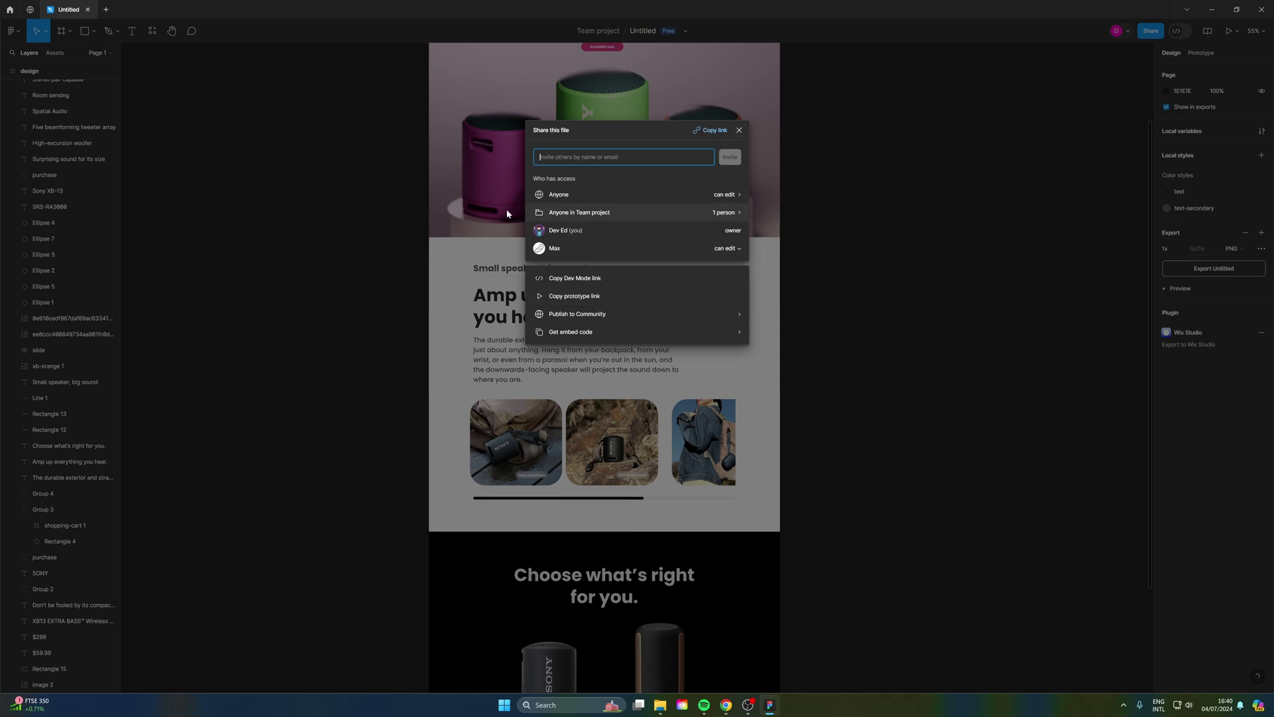
left_click(714, 131)
left_click(739, 131)
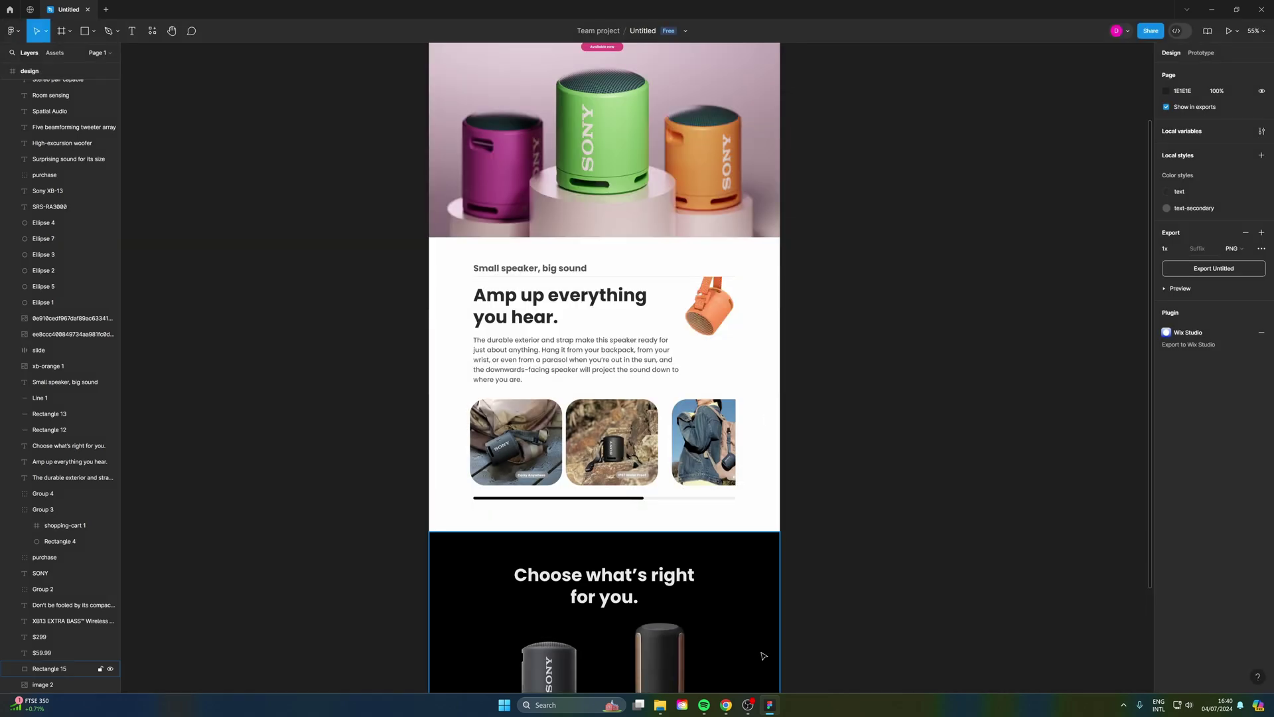
- Switch to Wix Studio in Chrome and remove the default header and footer from the blank site
left_click(726, 704)
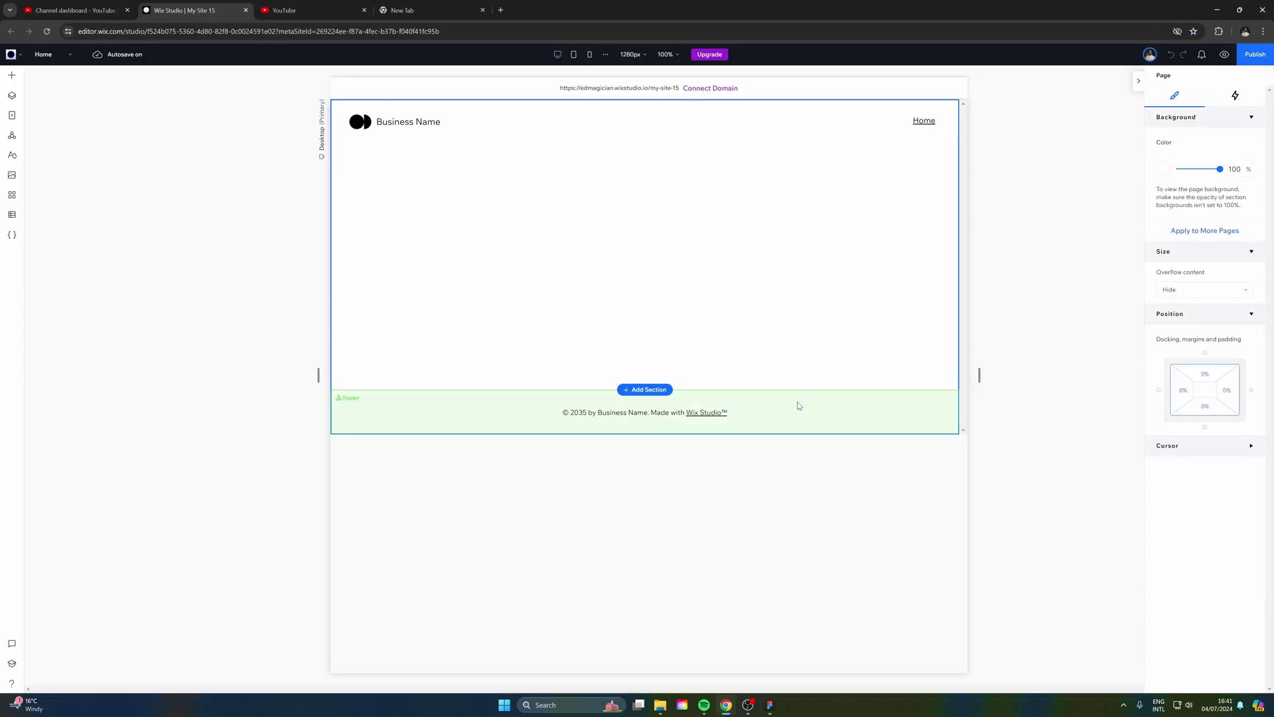
left_click(797, 404)
left_click(806, 288)
key("Delete")
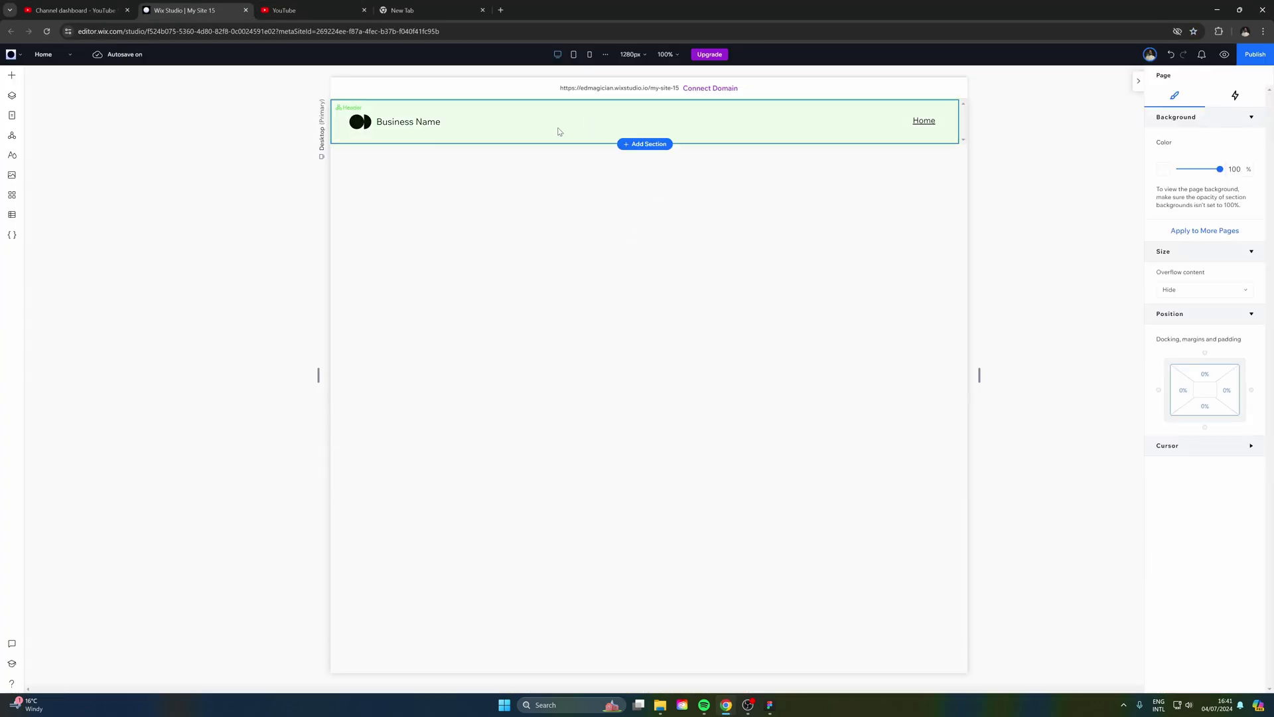
left_click(557, 129)
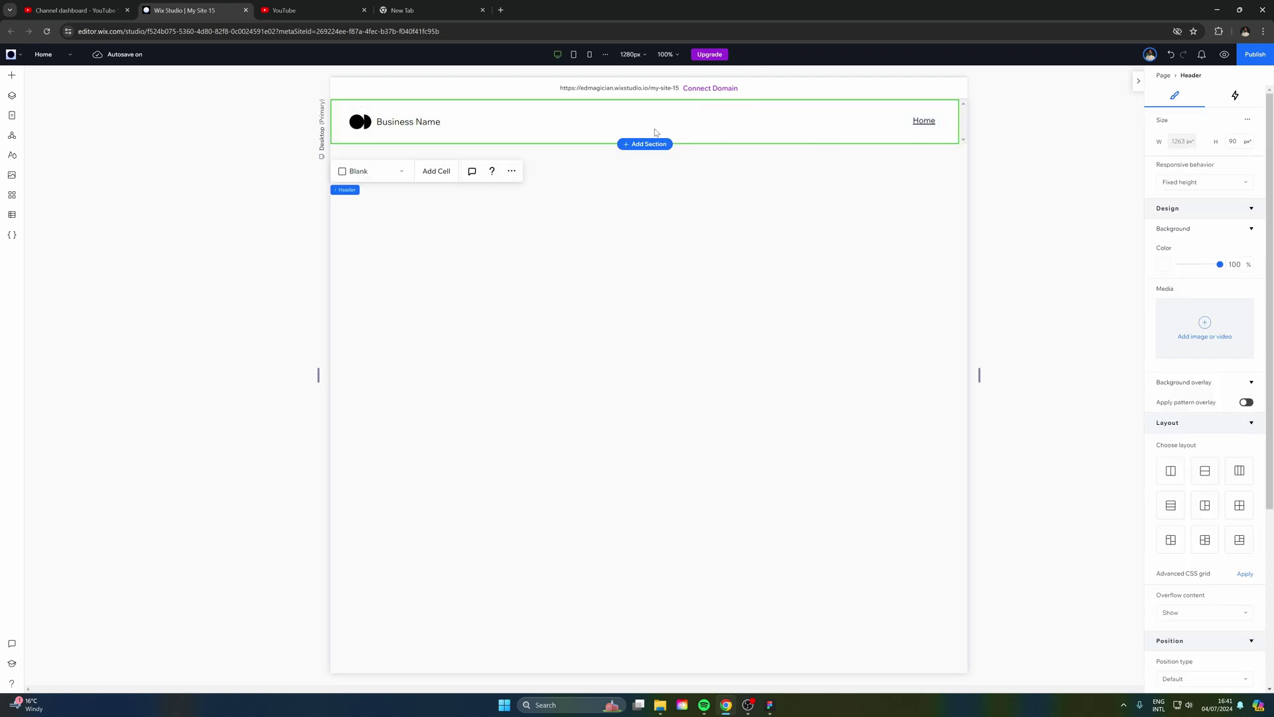
key("Escape")
left_click(919, 130)
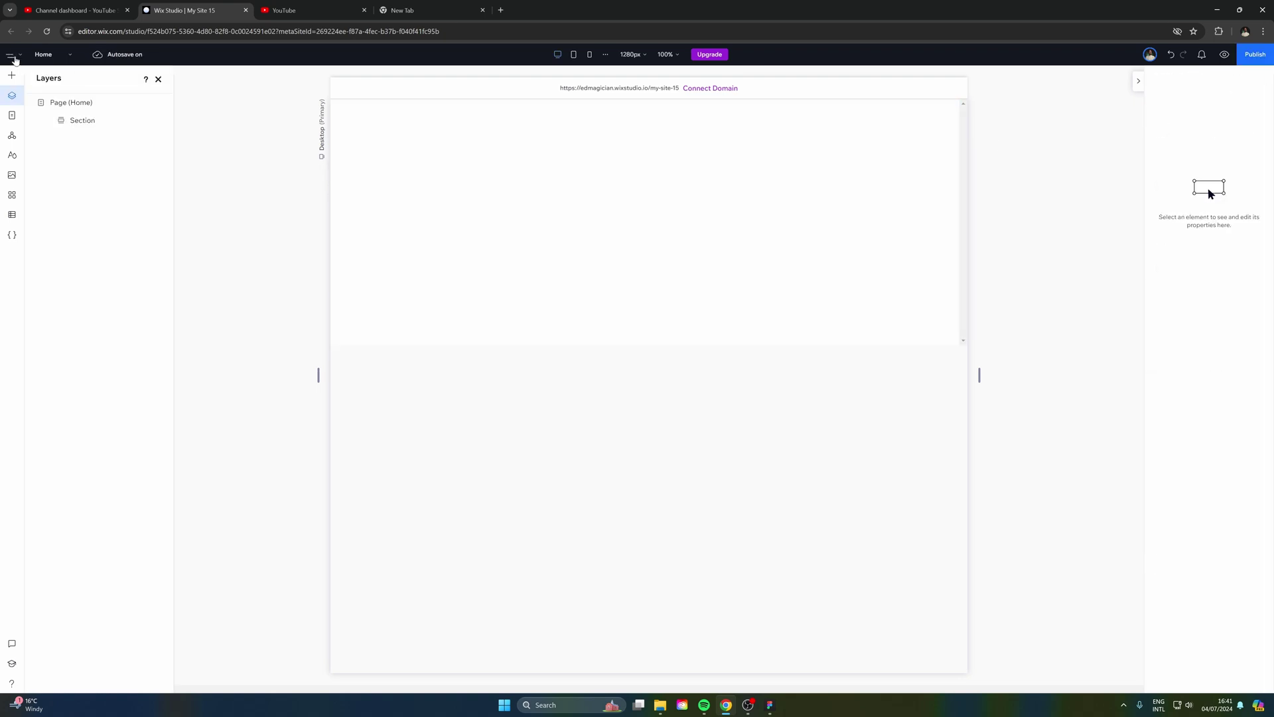
- Start a Figma import in Wix Studio and load the design file from the copied link
left_click(21, 59)
mouse_move(43, 118)
left_click(133, 190)
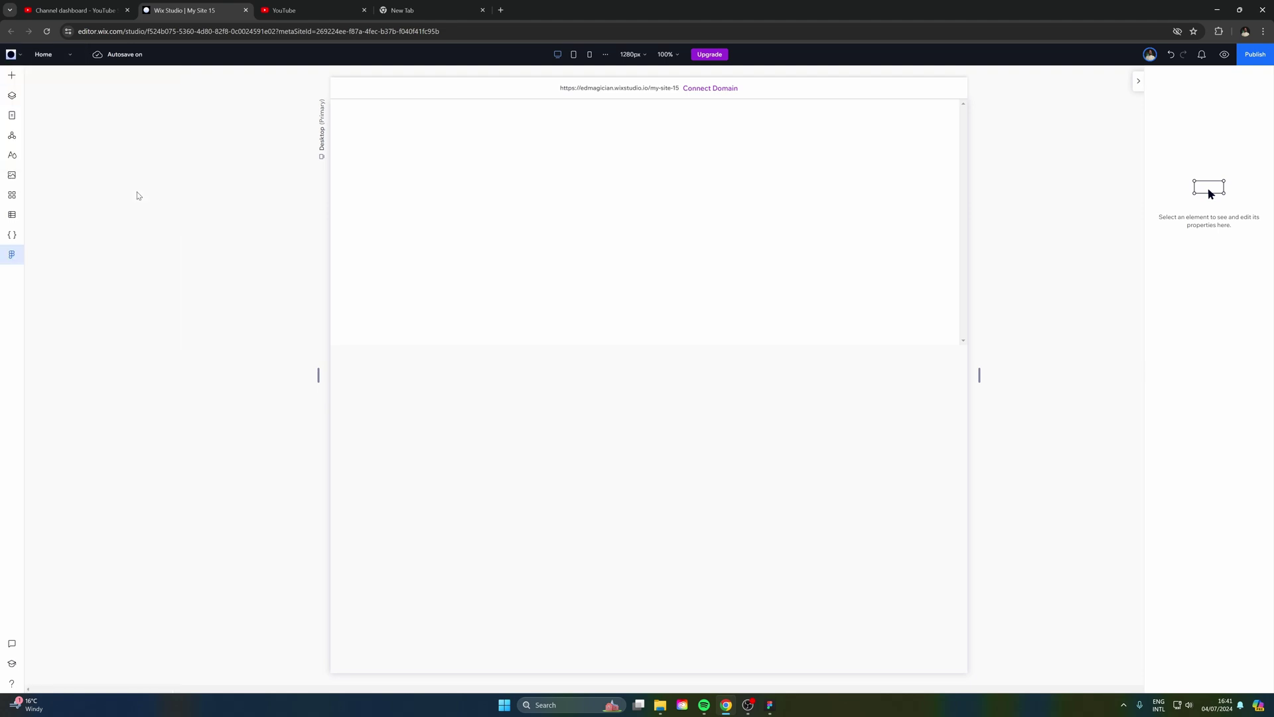
key("ctrl+v")
left_click(143, 126)
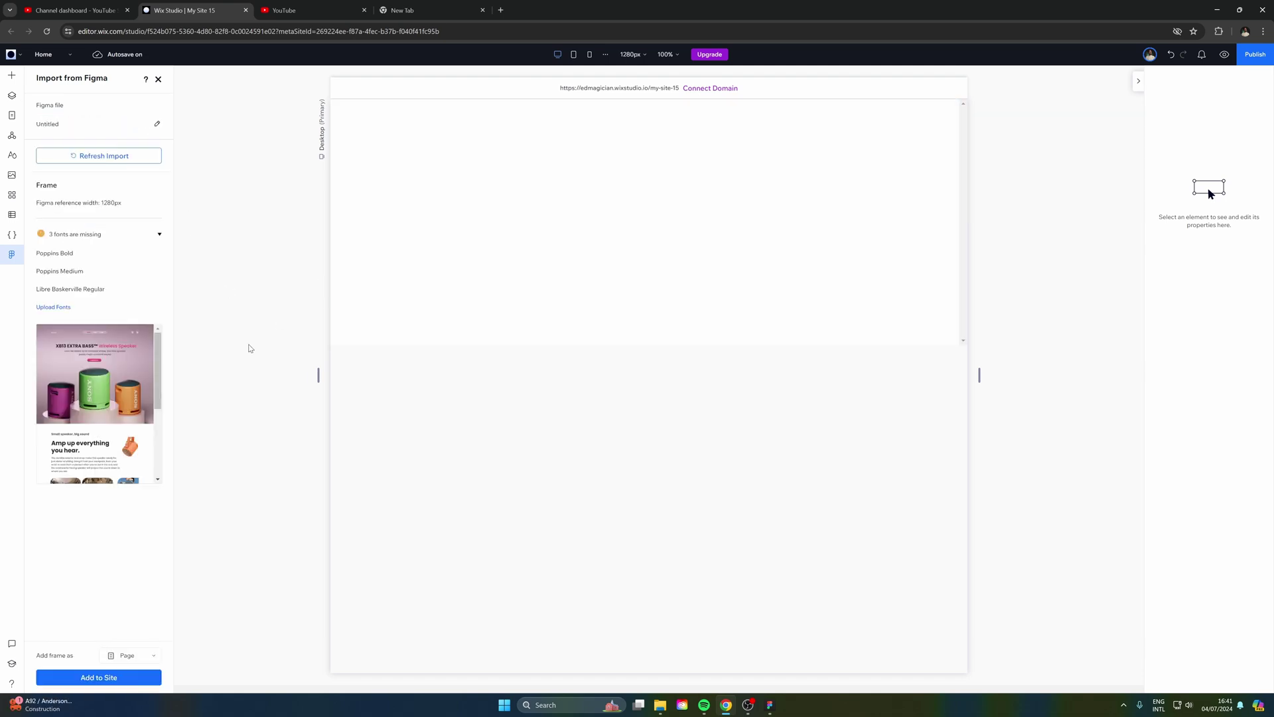
- Examine the preview of the imported frame and the list of missing fonts
scroll(134, 409, "down", 5)
scroll(134, 407, "up", 5)
scroll(130, 398, "down", 5)
scroll(130, 398, "up", 5)
scroll(79, 391, "down", 5)
scroll(73, 399, "up", 3)
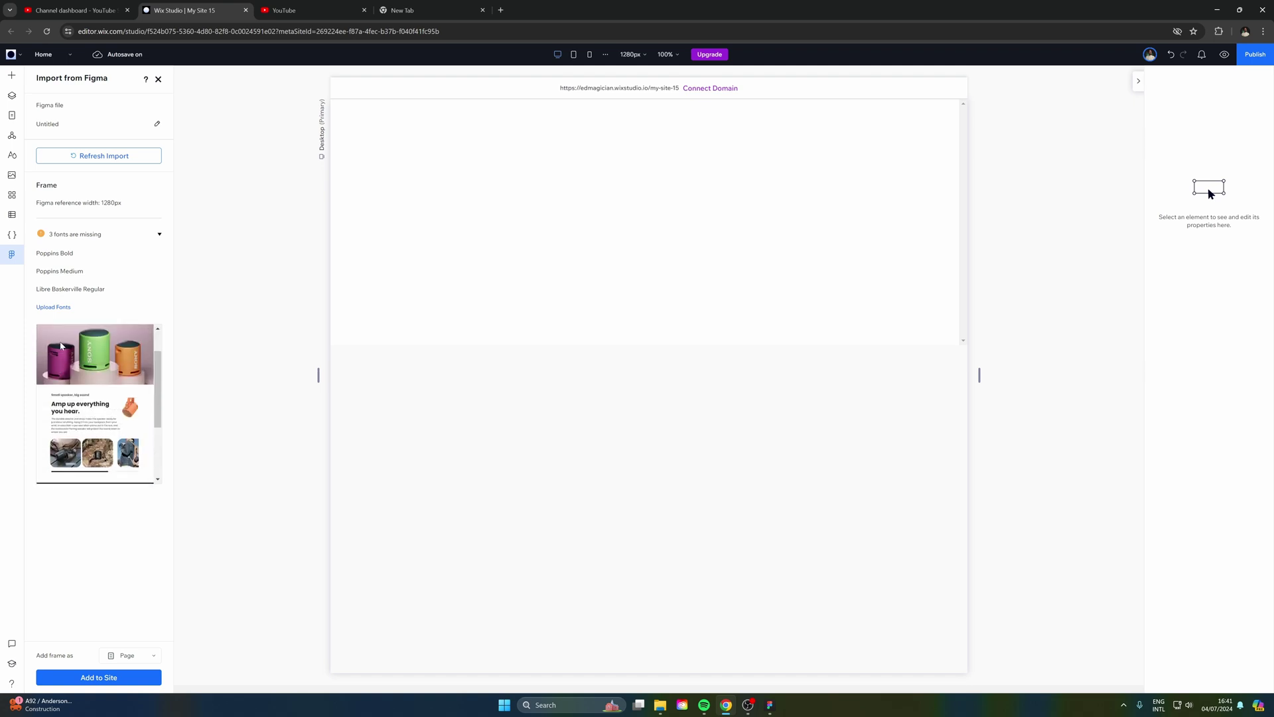
left_click_drag(51, 253, 92, 289)
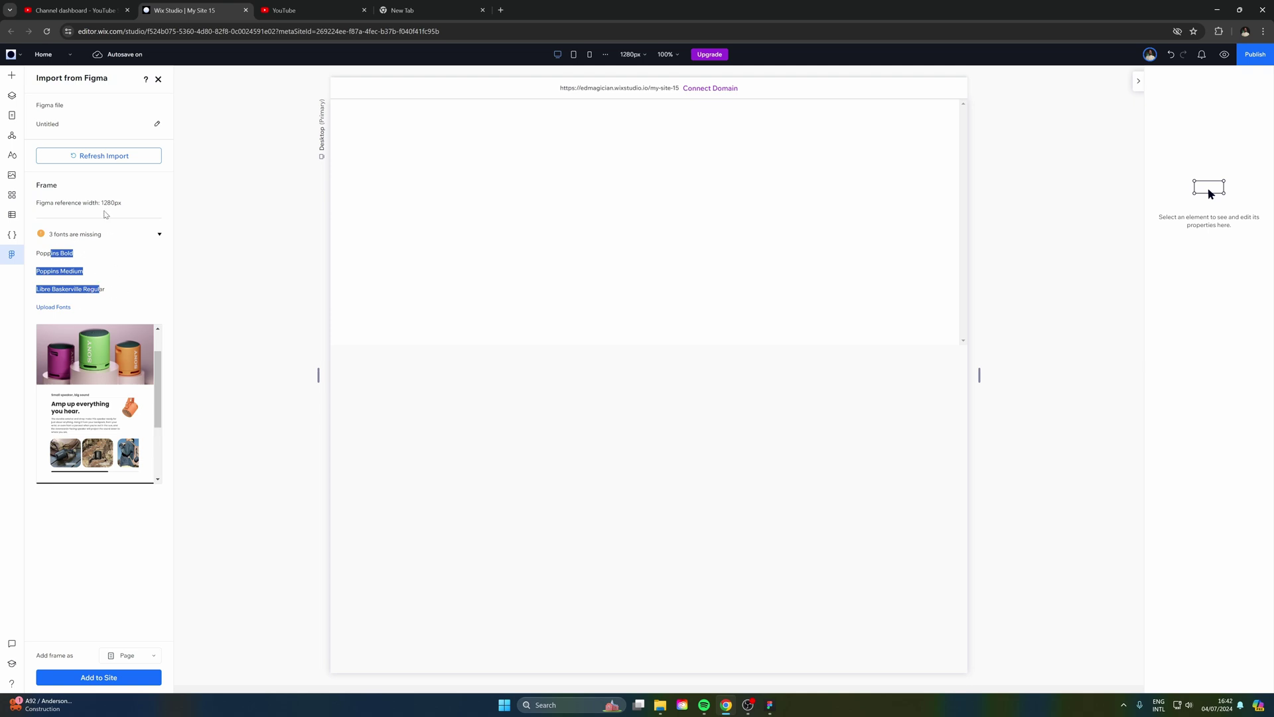
- Choose Section as the type for the imported Figma frame and add it to the site
left_click(125, 655)
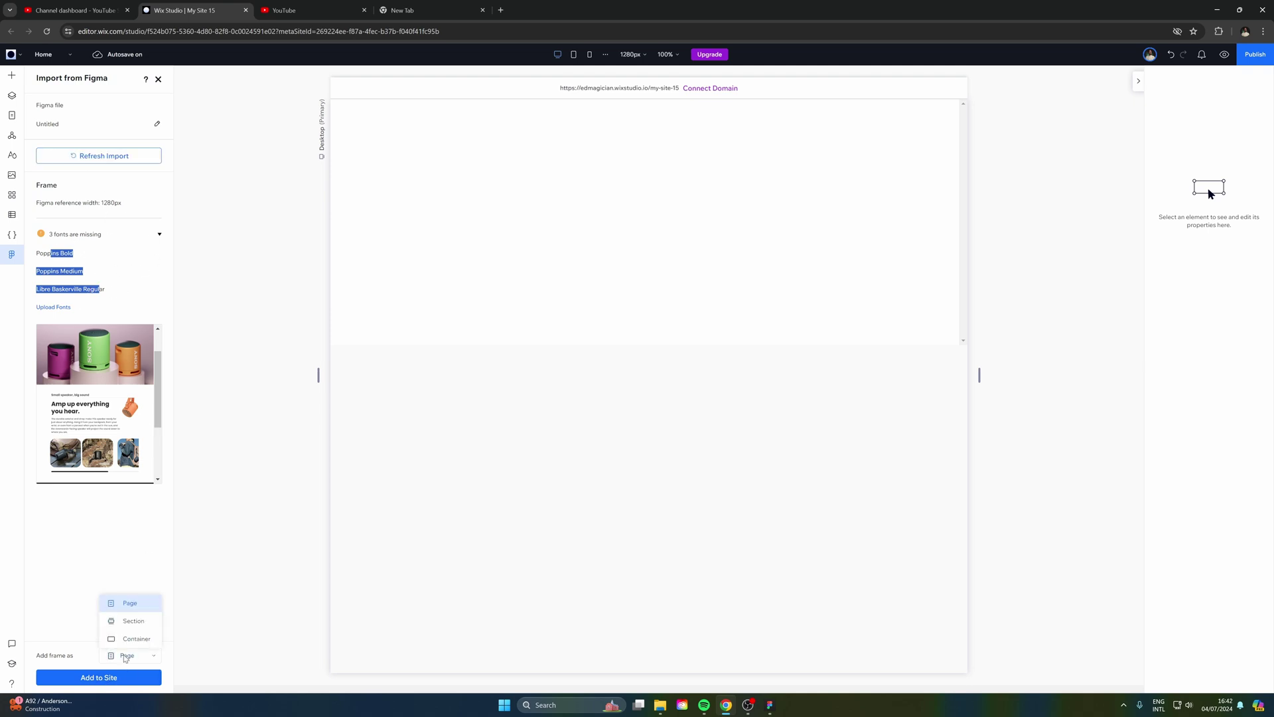
left_click(92, 611)
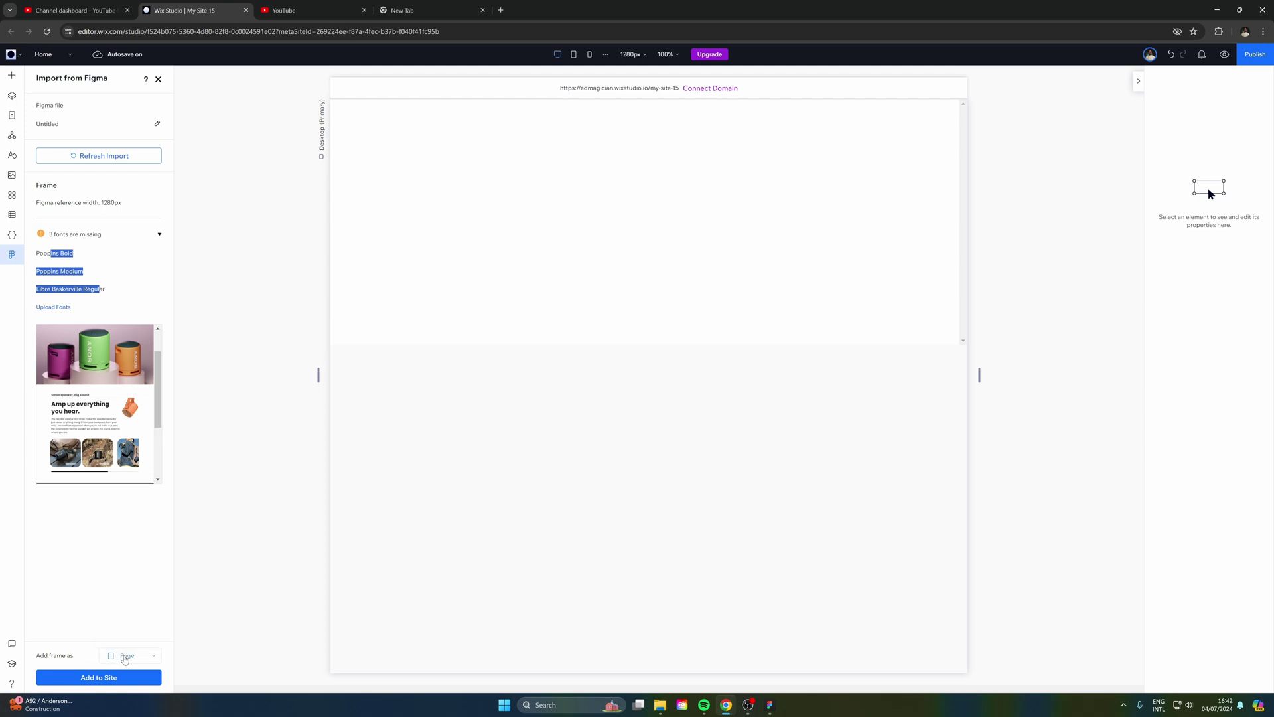
left_click(125, 656)
left_click(143, 627)
left_click(119, 677)
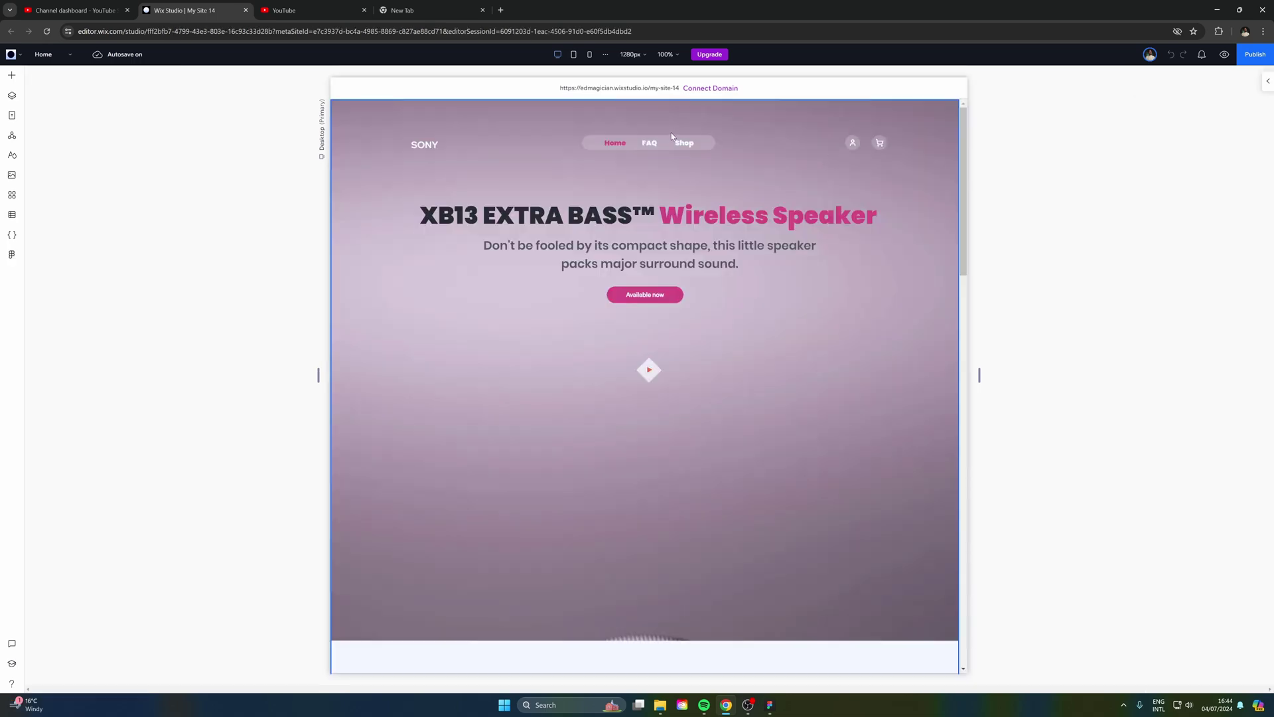
- Review the imported landing page from the hero down to the speaker comparison section
scroll(672, 136, "down", 3)
scroll(672, 136, "up", 3)
scroll(702, 213, "down", 12)
scroll(688, 234, "down", 6)
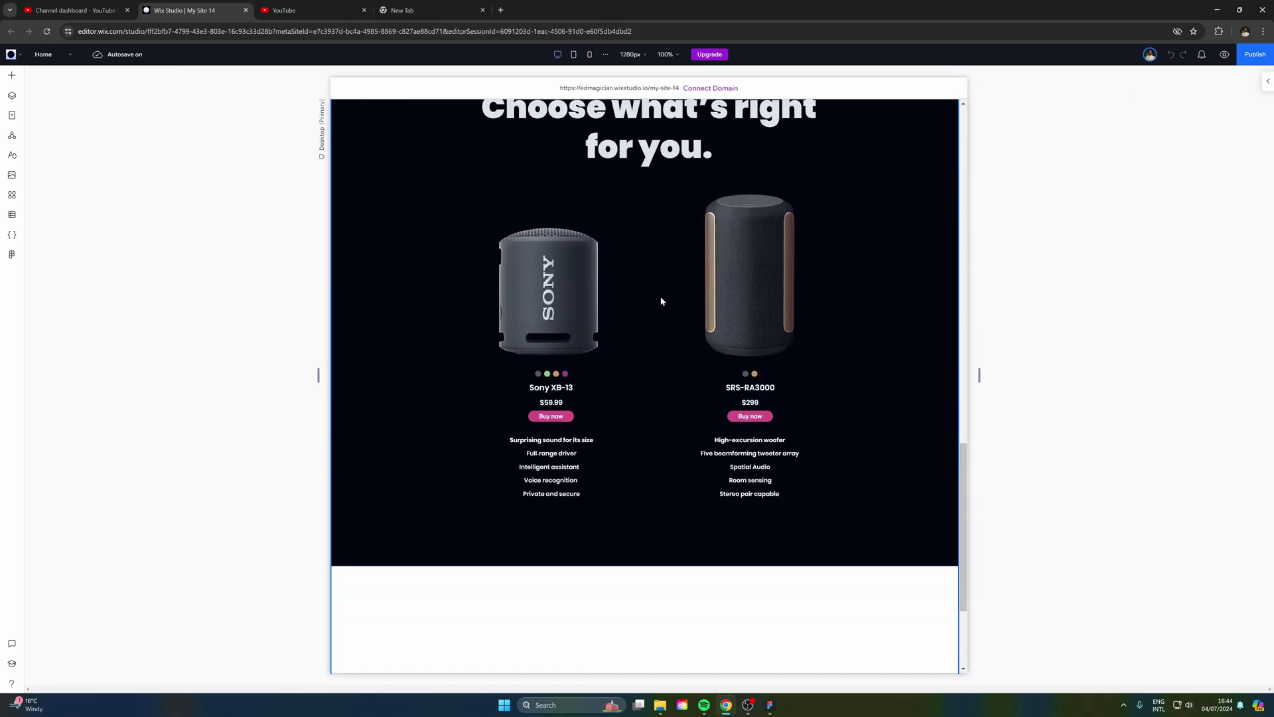
scroll(640, 429, "up", 3)
scroll(630, 427, "down", 4)
scroll(640, 443, "up", 12)
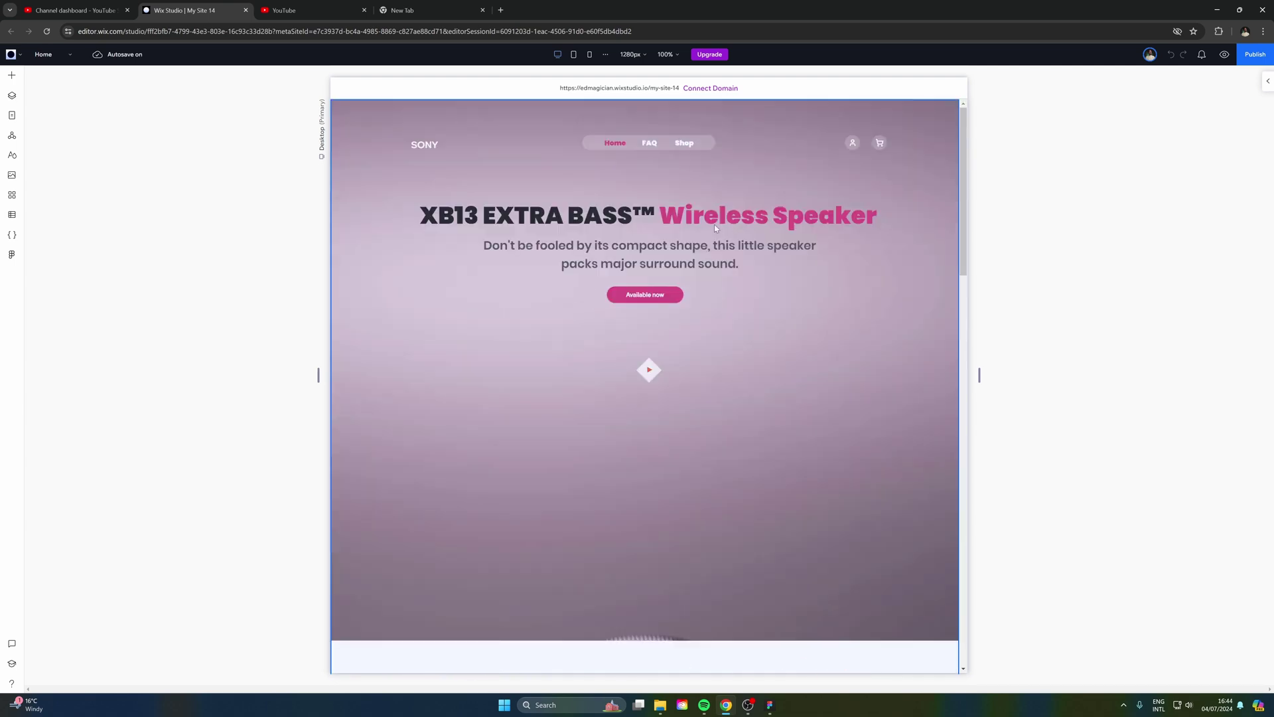
- Inspect the Slide entrance settings of the "XB13 EXTRA BASS™ Wireless Speaker" heading and preview the animation
left_click(714, 224)
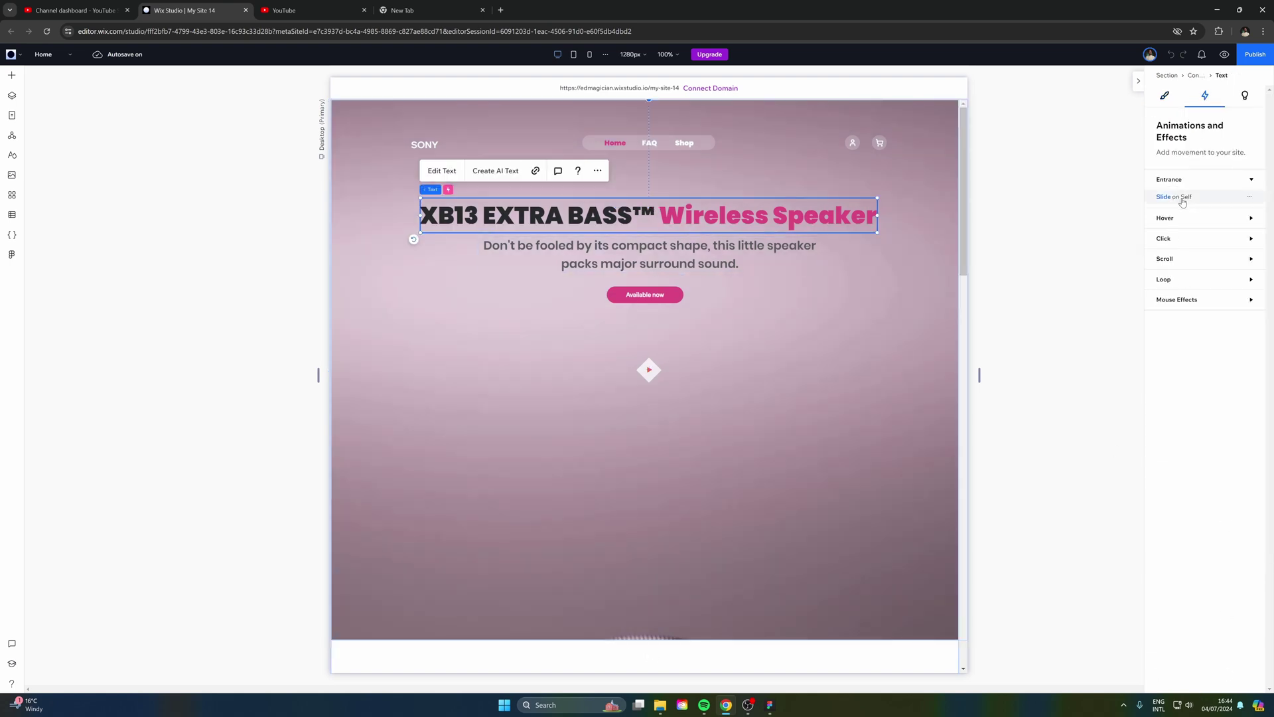
left_click(1182, 199)
left_click(1204, 680)
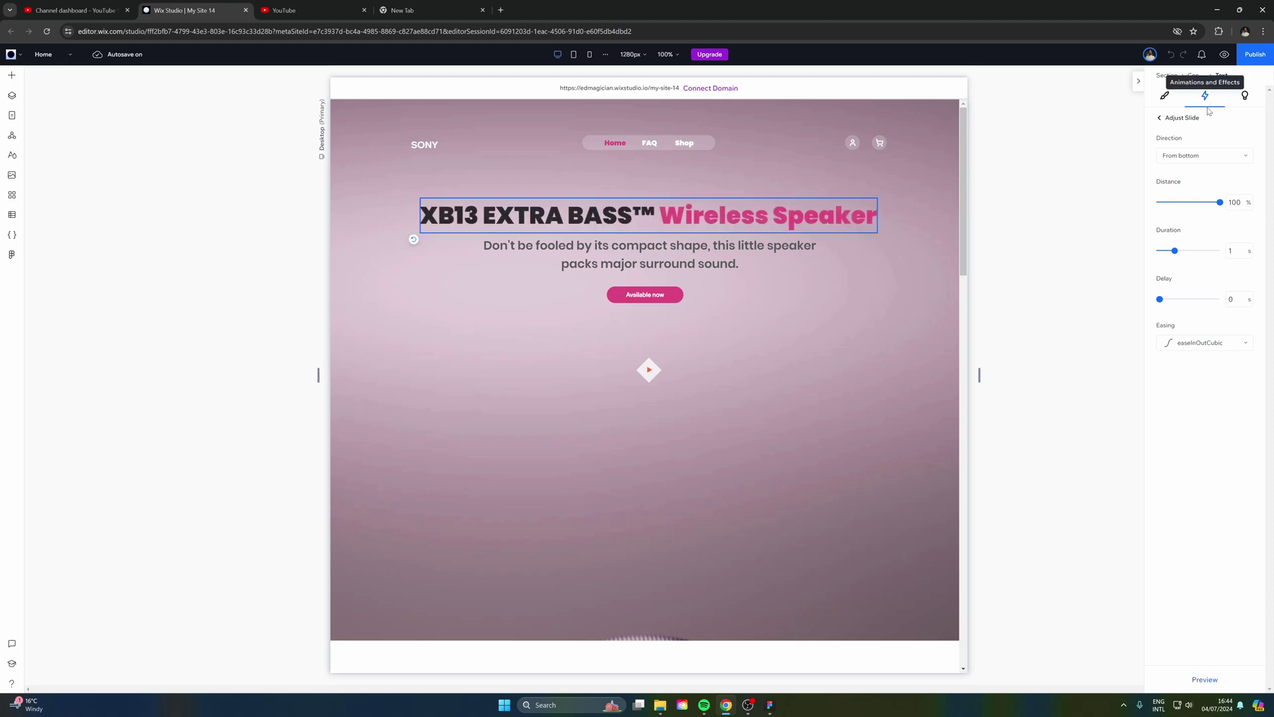
left_click(1205, 680)
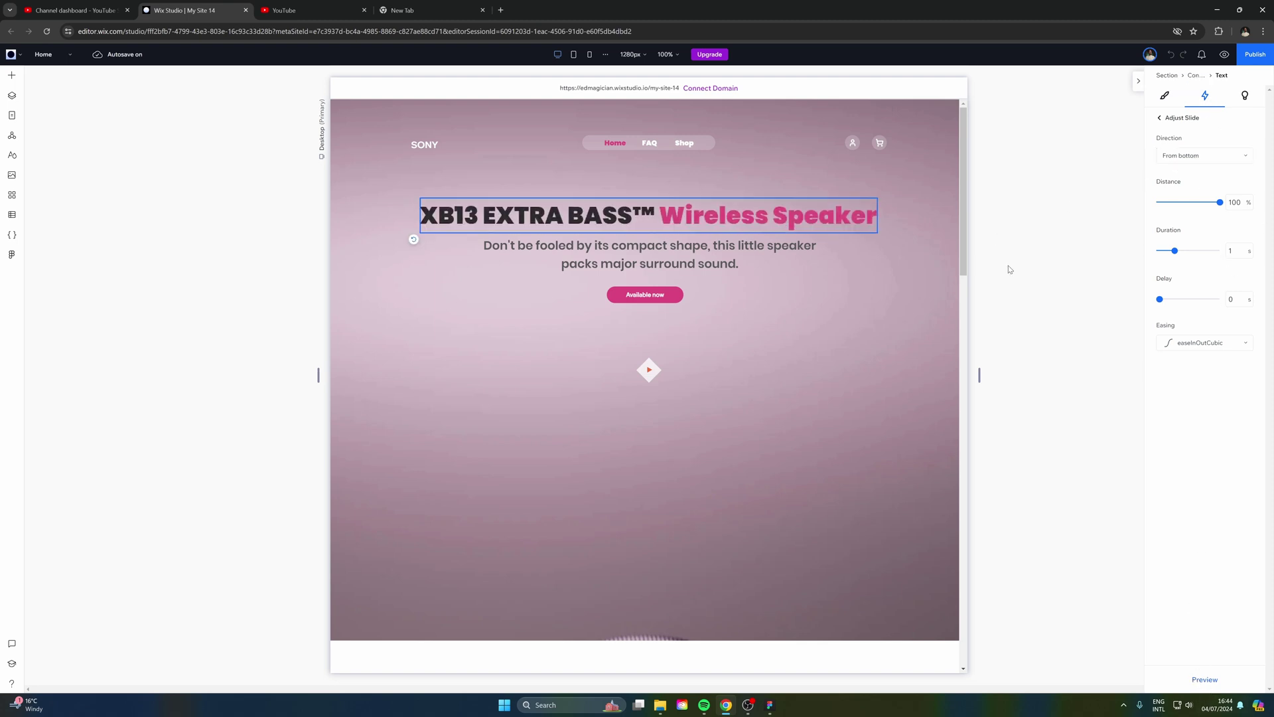
left_click(1214, 678)
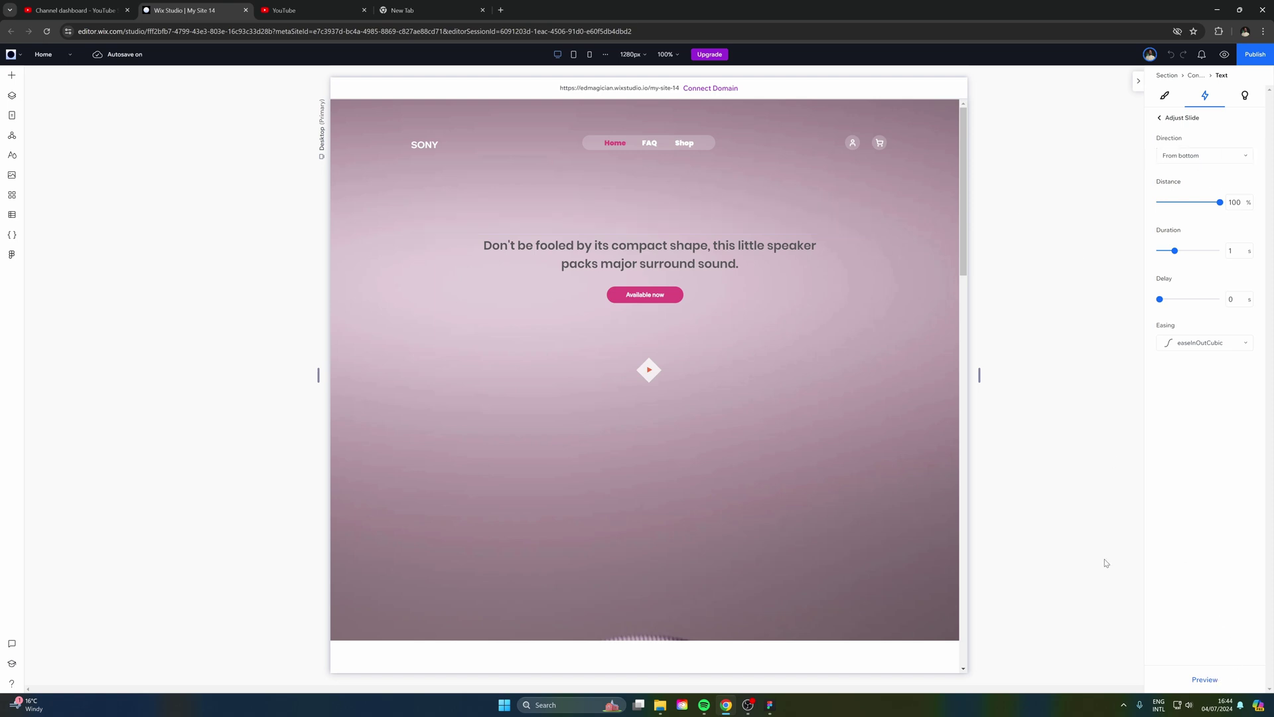
- Check the Slide entrance and delay of the hero paragraph, and the entrance effect of the Available now button
left_click(712, 252)
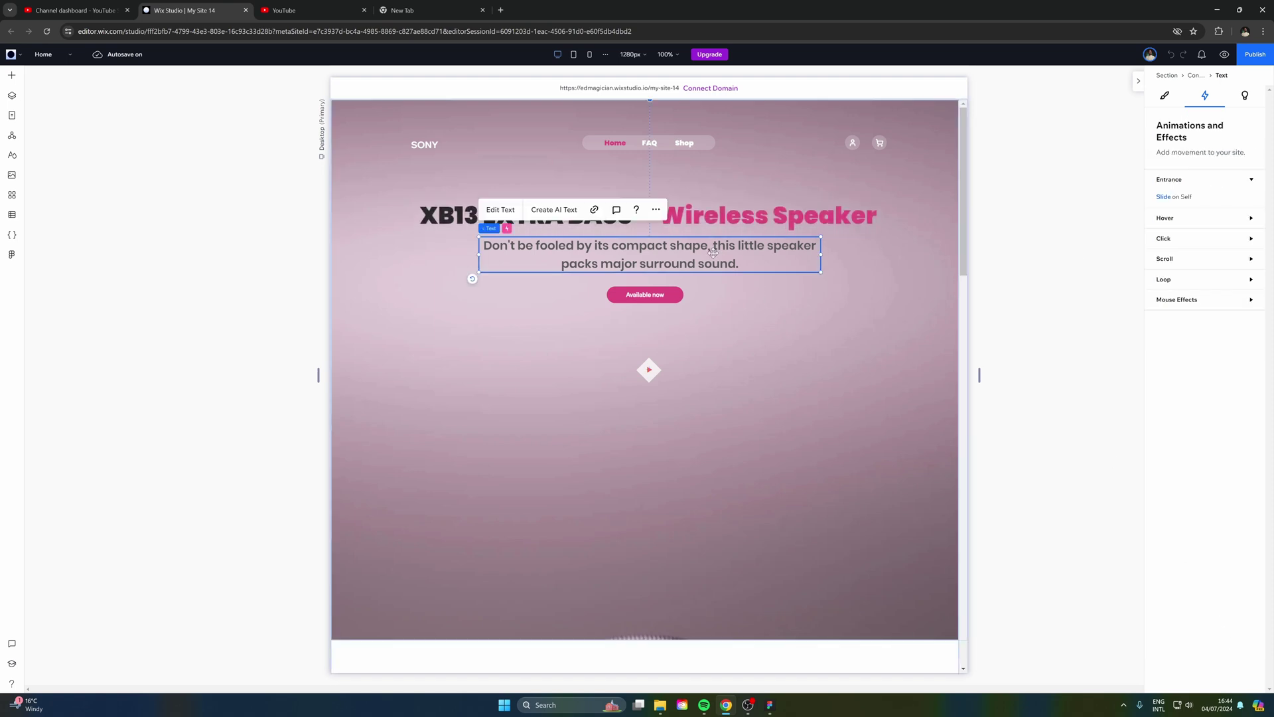
left_click(1181, 196)
left_click(1204, 680)
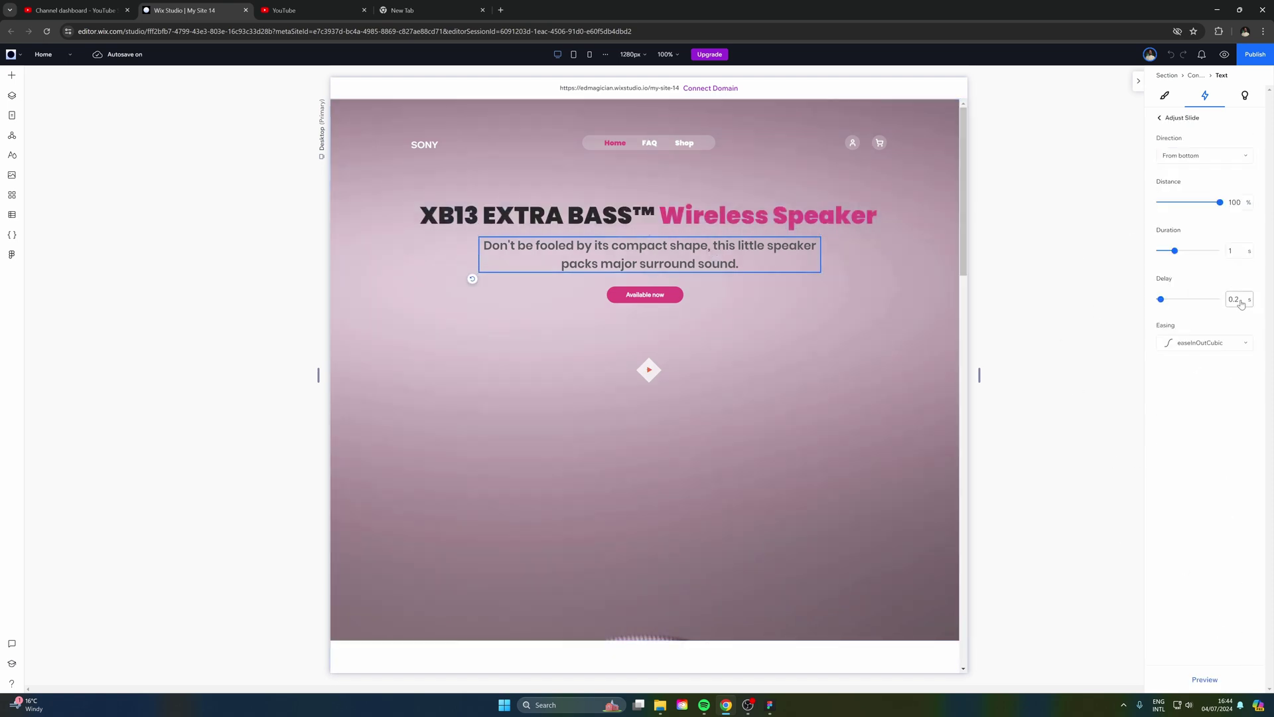
left_click(766, 219)
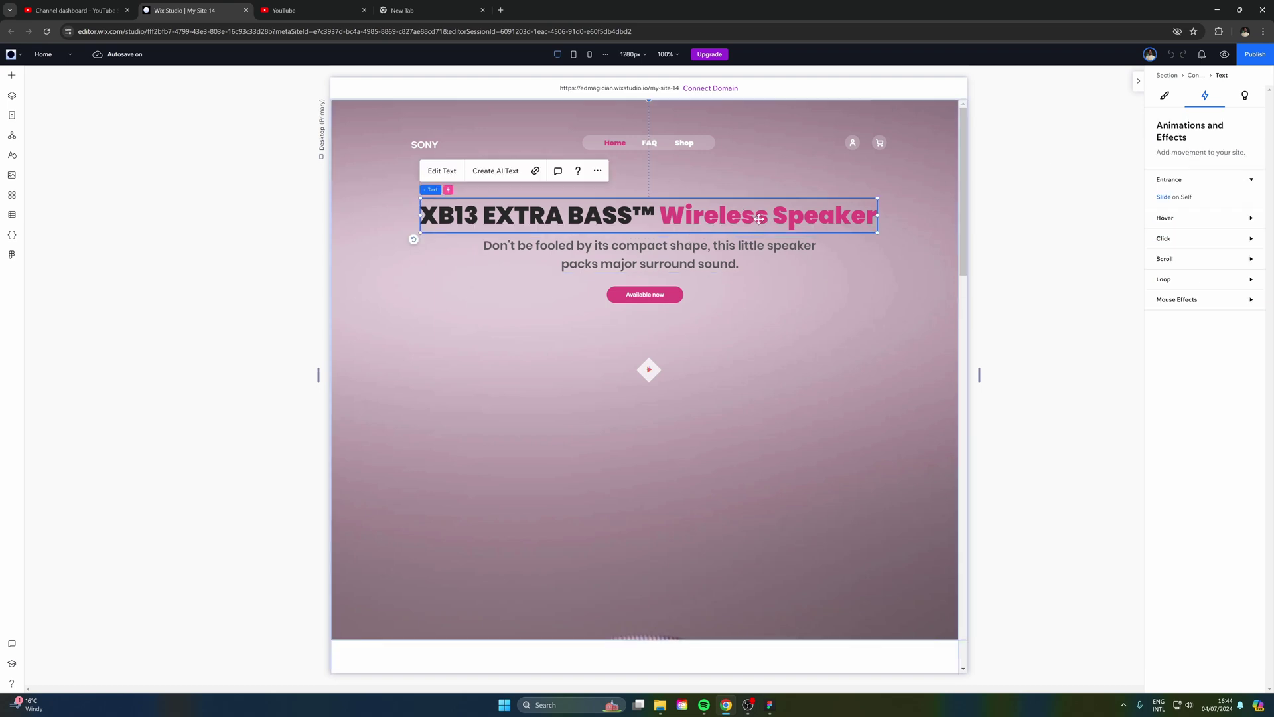
left_click(645, 294)
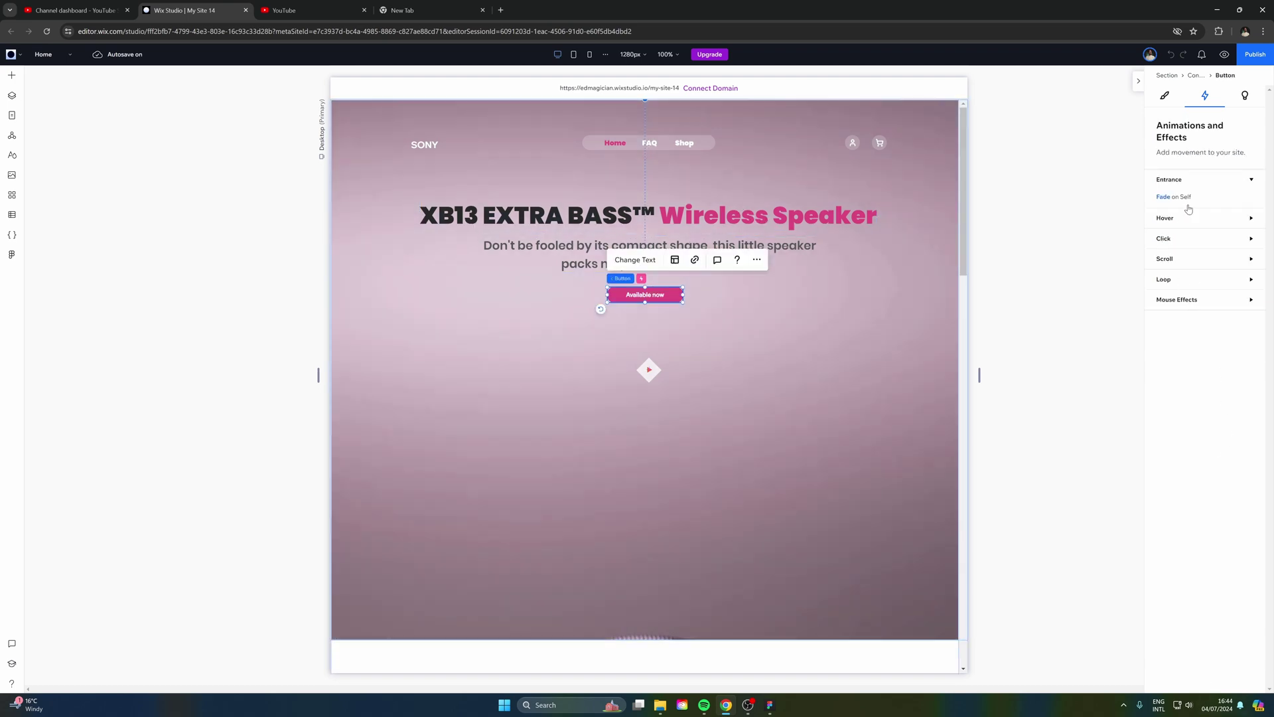
left_click(1032, 295)
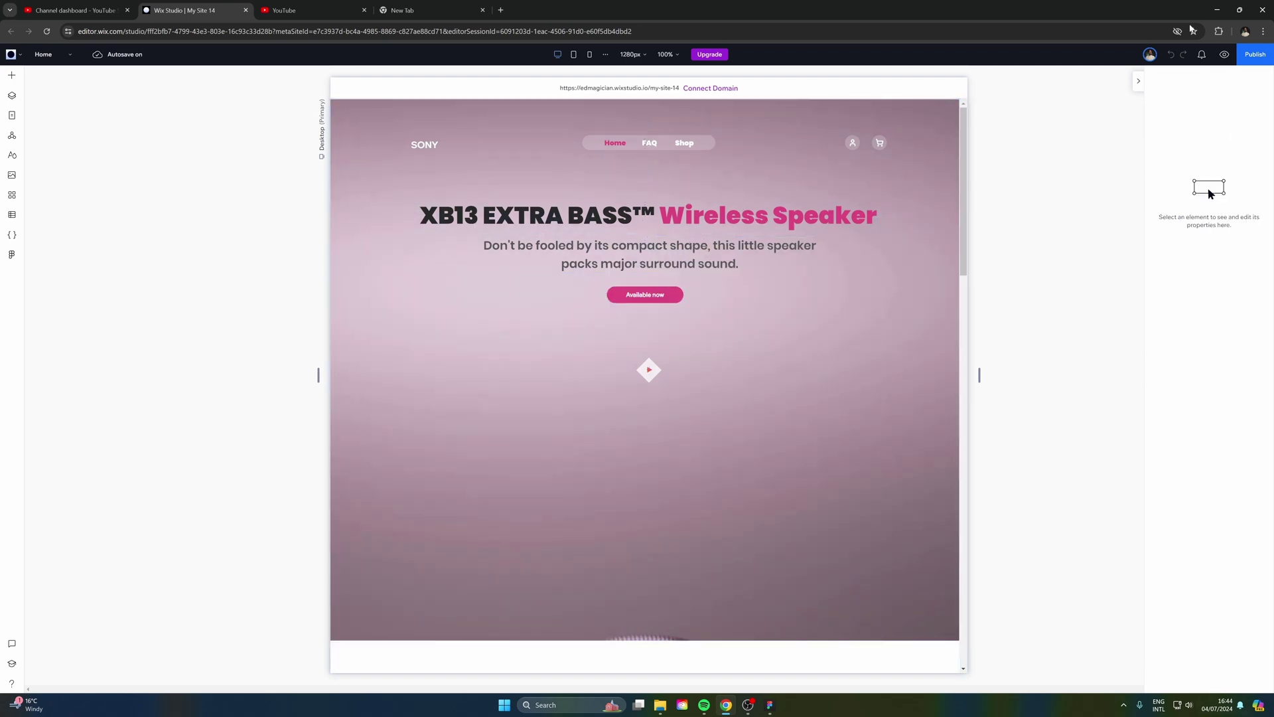
- Preview the site's hero entrance animation, return to the editor, and dismiss the publish prompt
left_click(1224, 54)
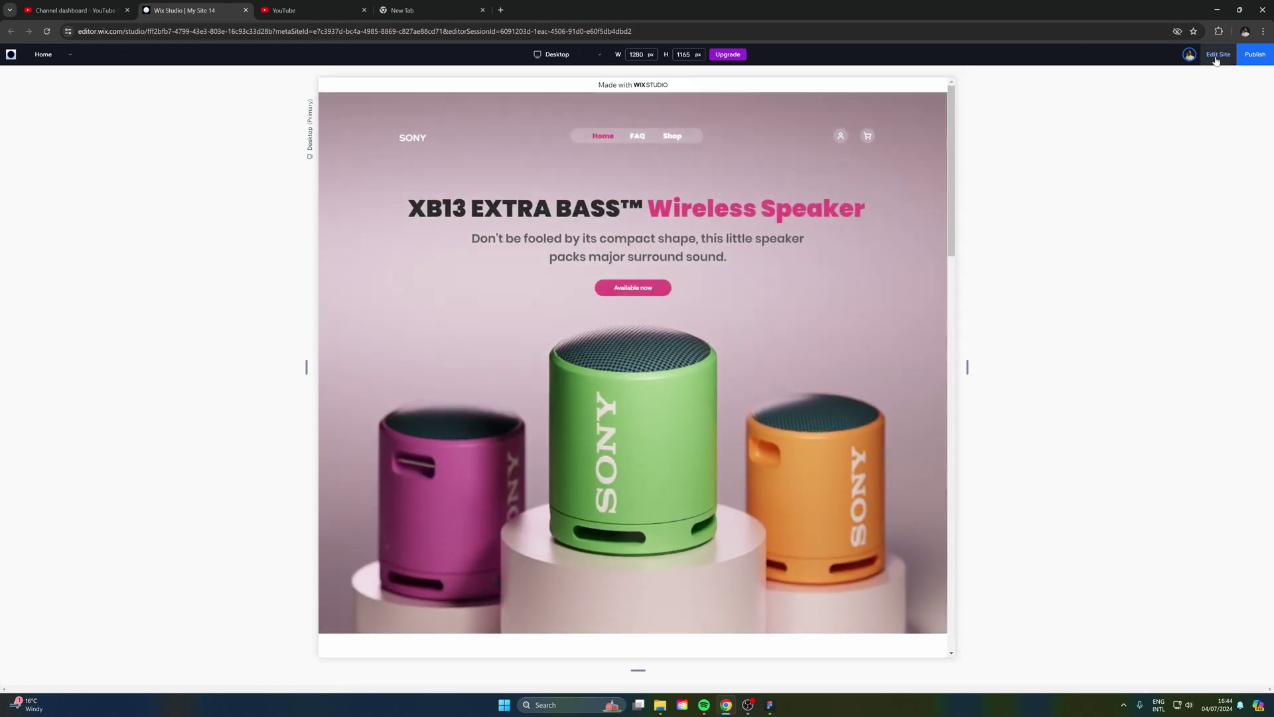
left_click(1218, 55)
left_click(714, 105)
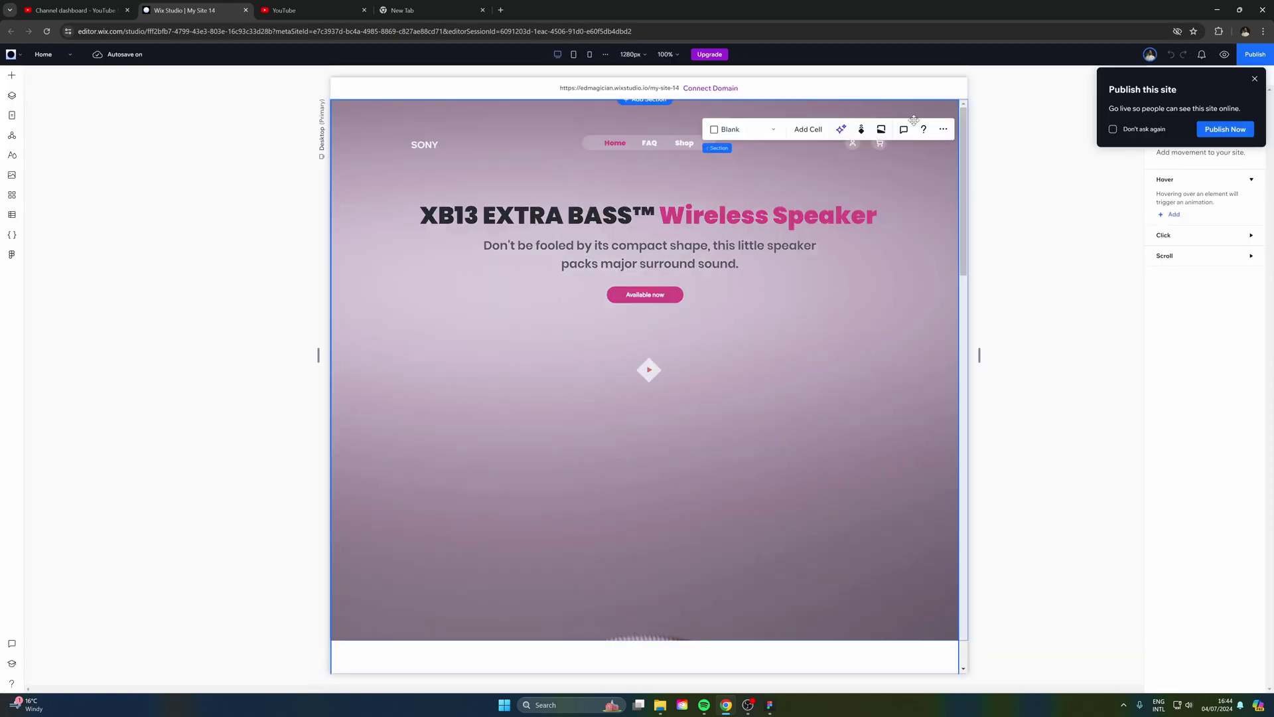
left_click(1255, 81)
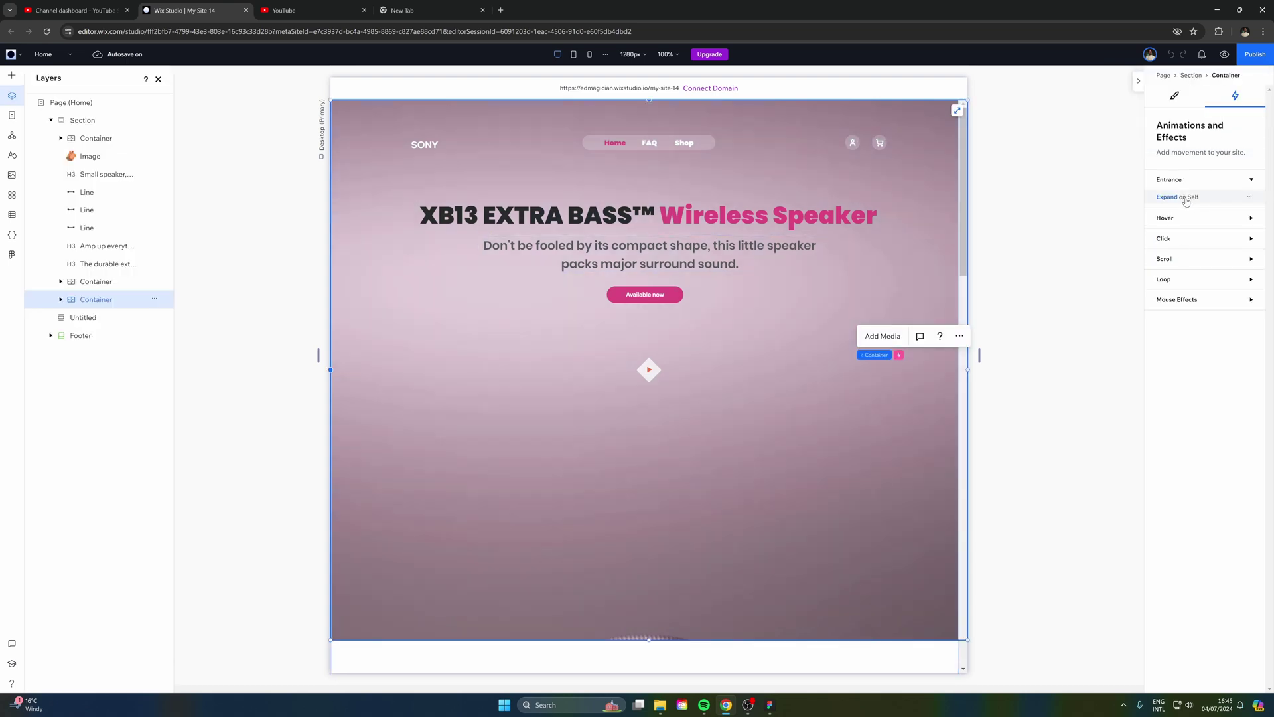
- Inspect the Expand entrance effect on the hero container and its adjustment settings
left_click(1185, 202)
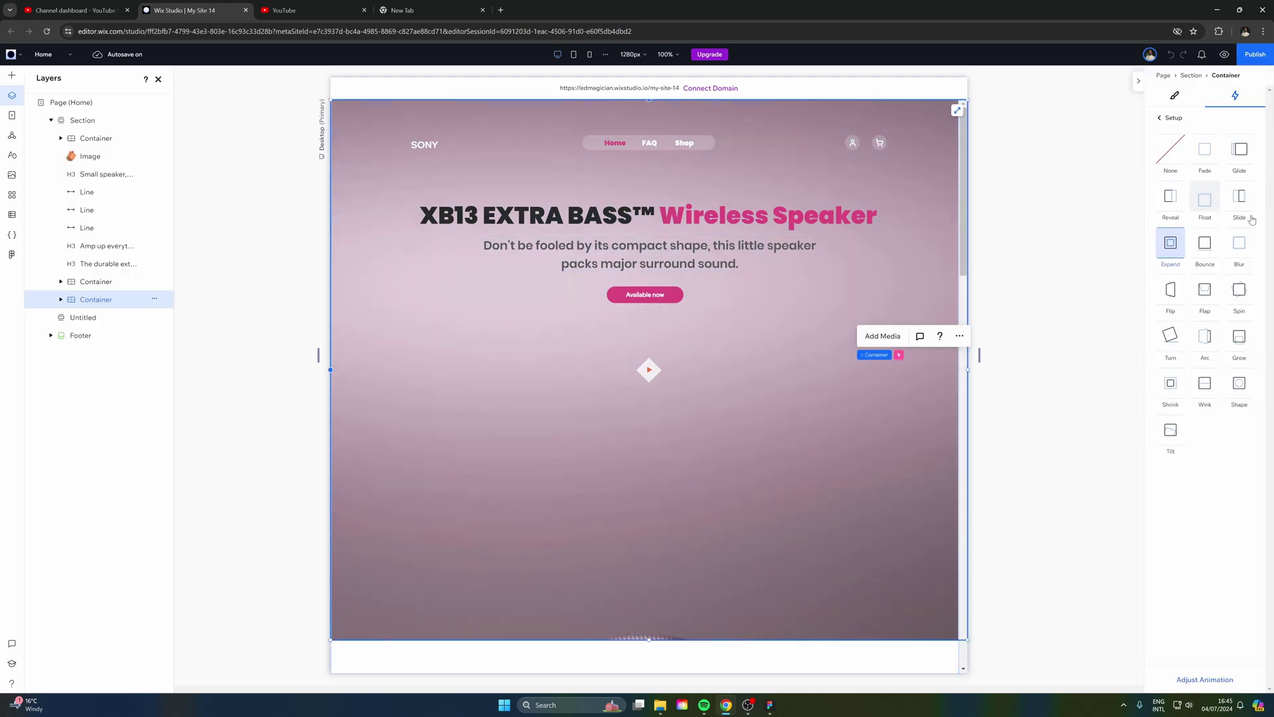
left_click(1217, 680)
left_click(1216, 679)
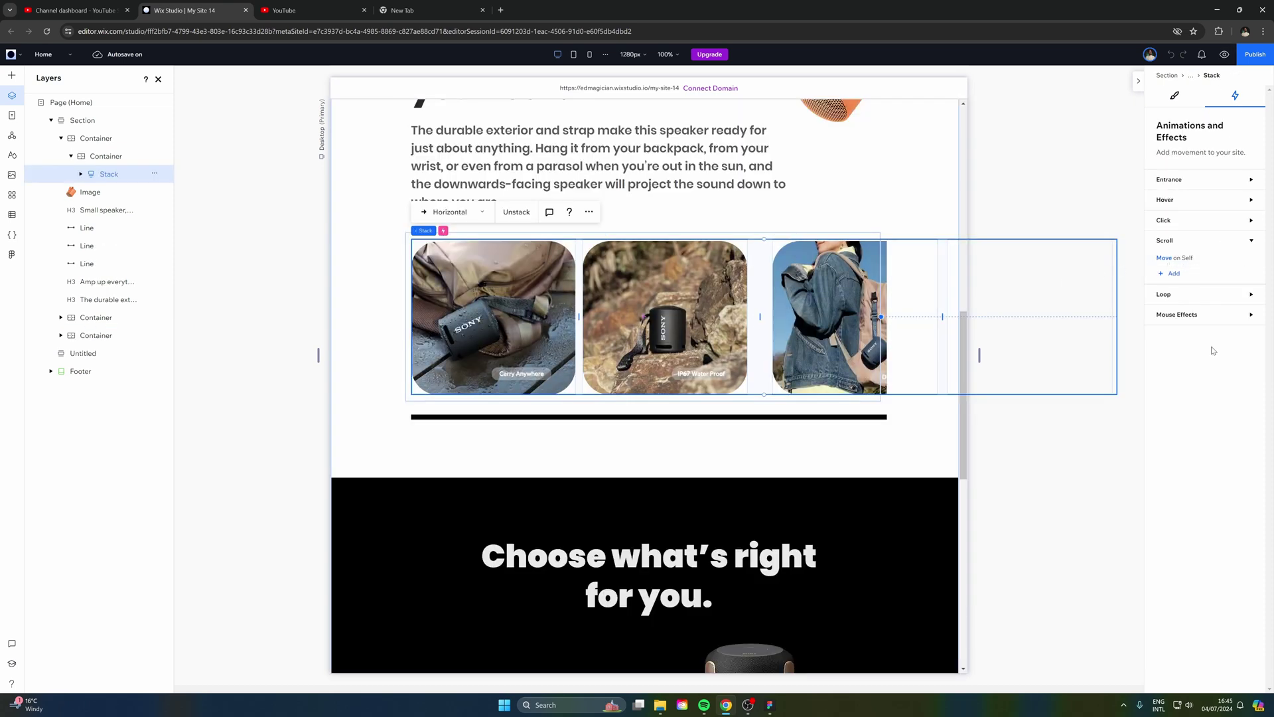
- Inspect the Move scroll effect of the photo stack, including its angle, distance and animation area, and preview the motion
left_click(1167, 260)
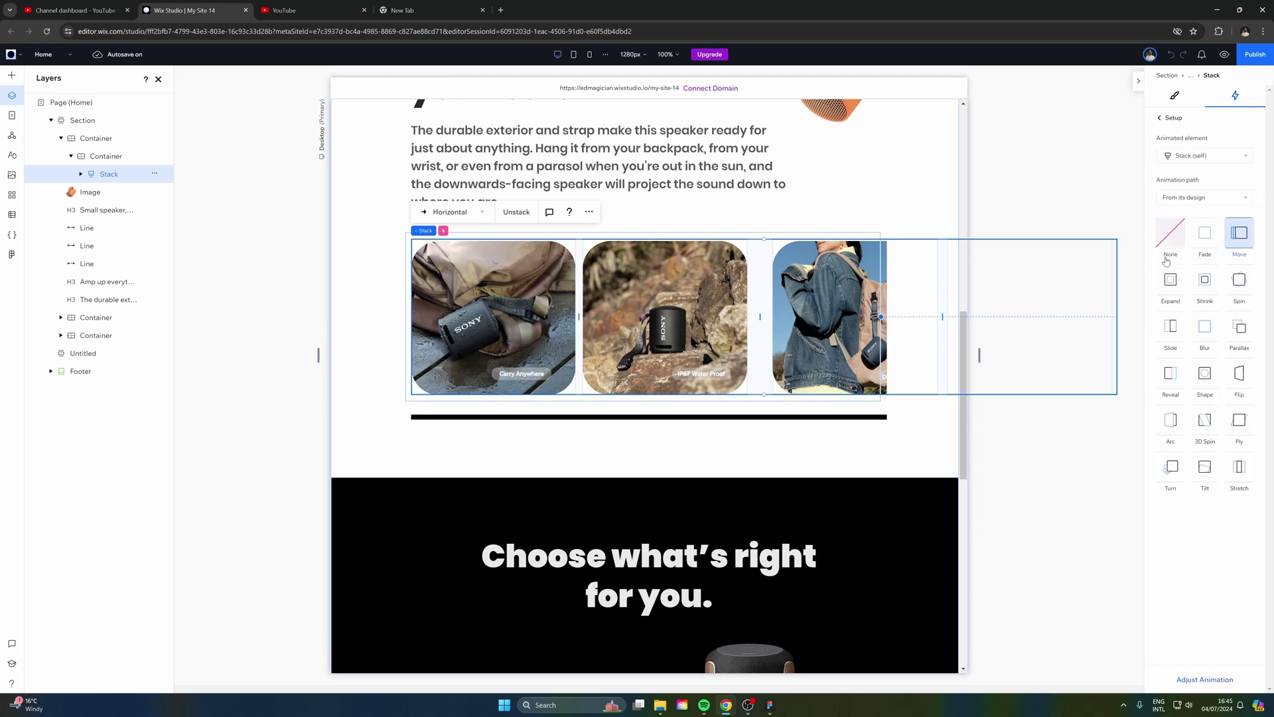
left_click(1207, 679)
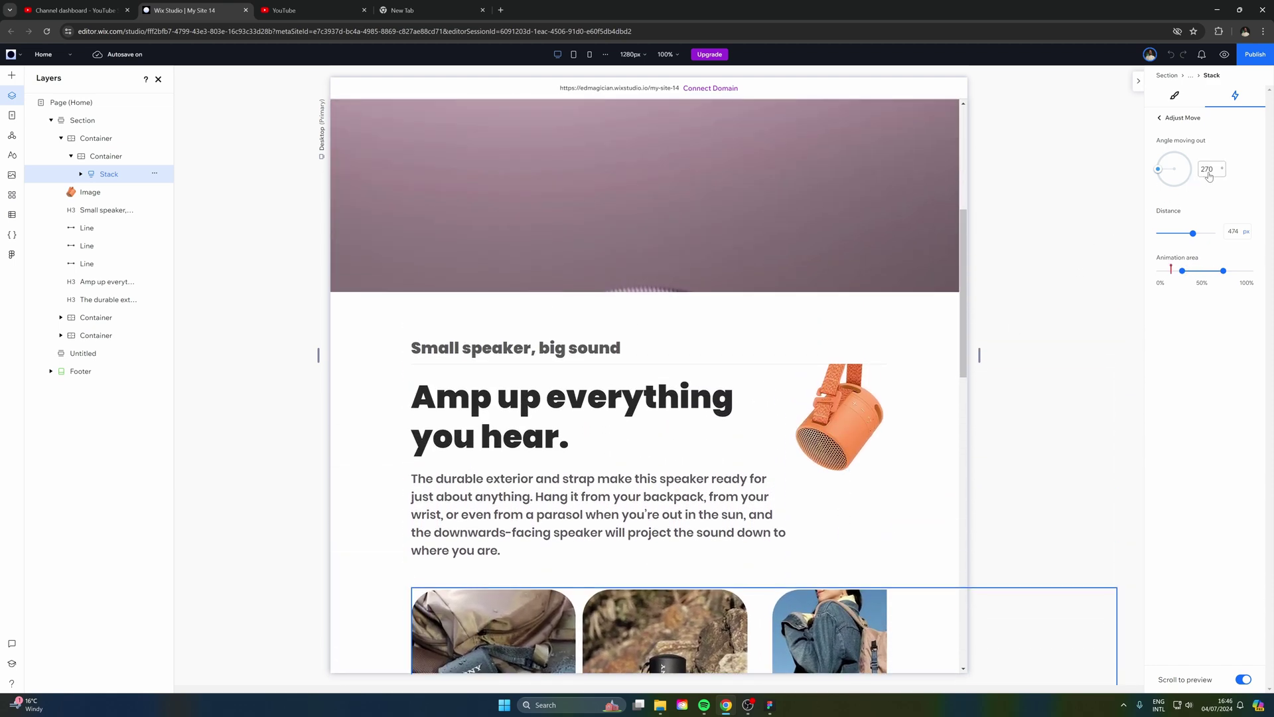
scroll(839, 380, "down", 4)
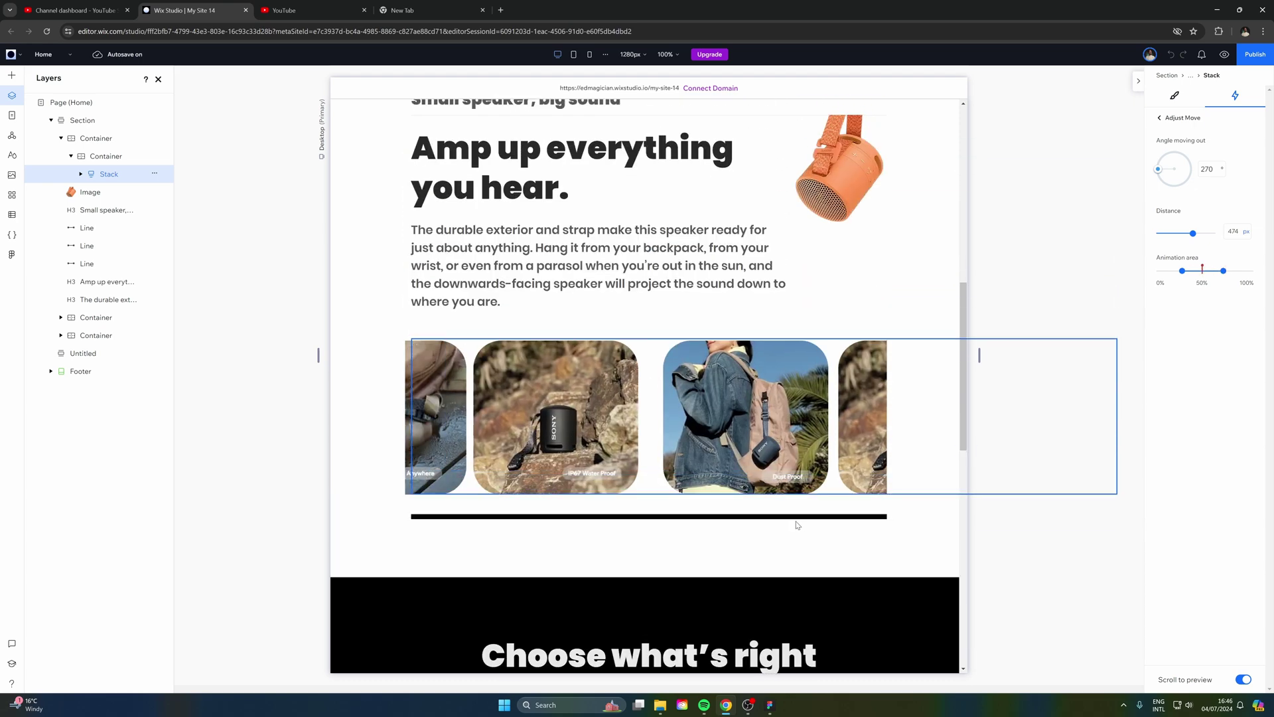
- Try shortening the black progress line beneath the photo row to about a third of its width
left_click(797, 517)
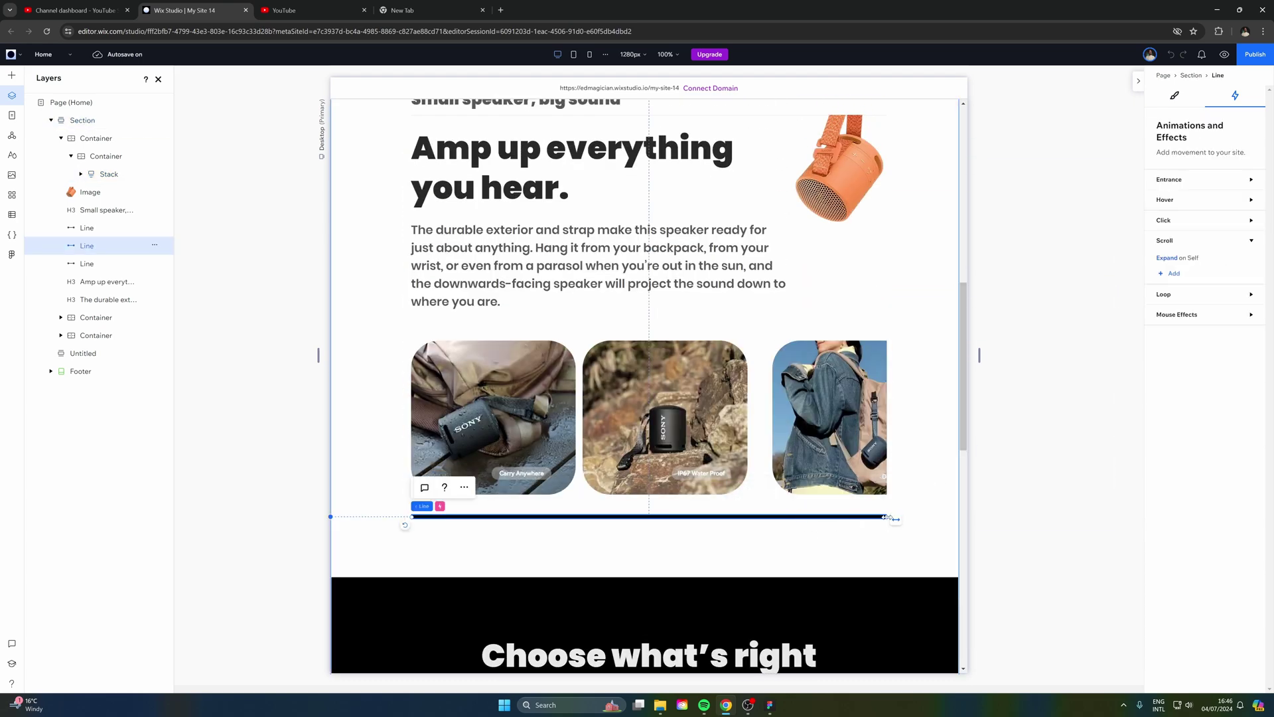
left_click_drag(887, 517, 633, 513)
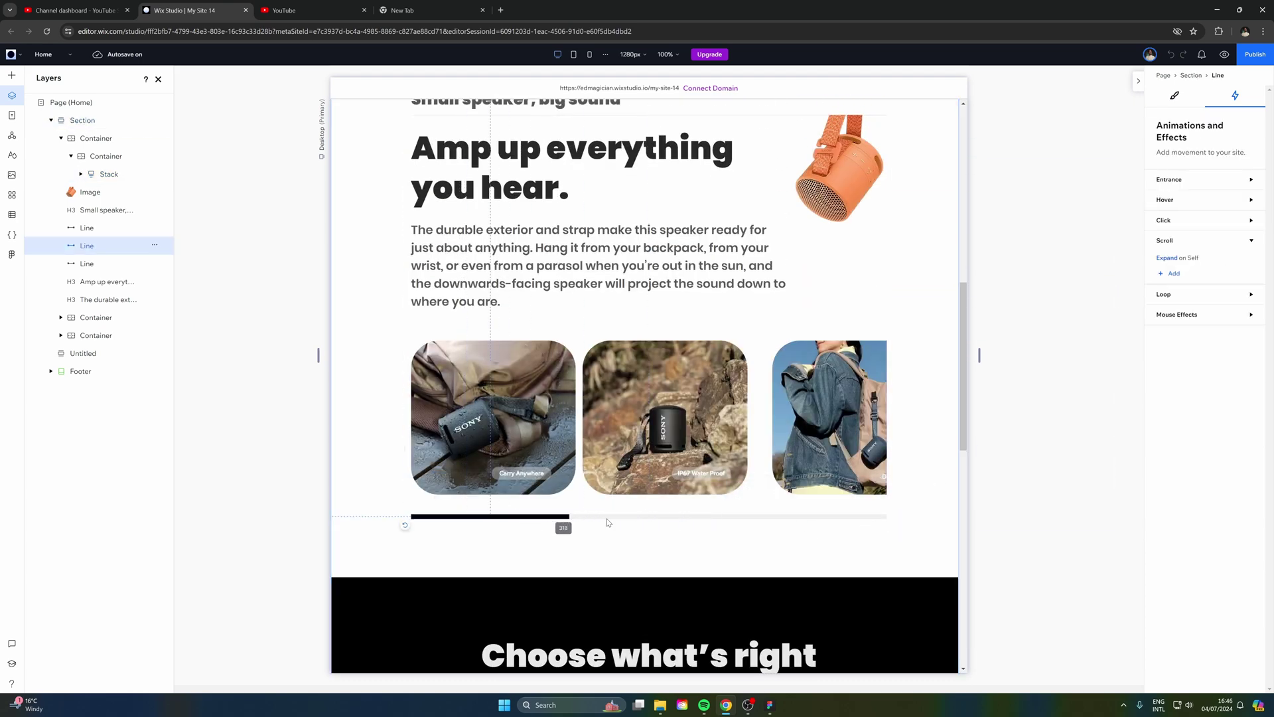
scroll(911, 398, "down", 2)
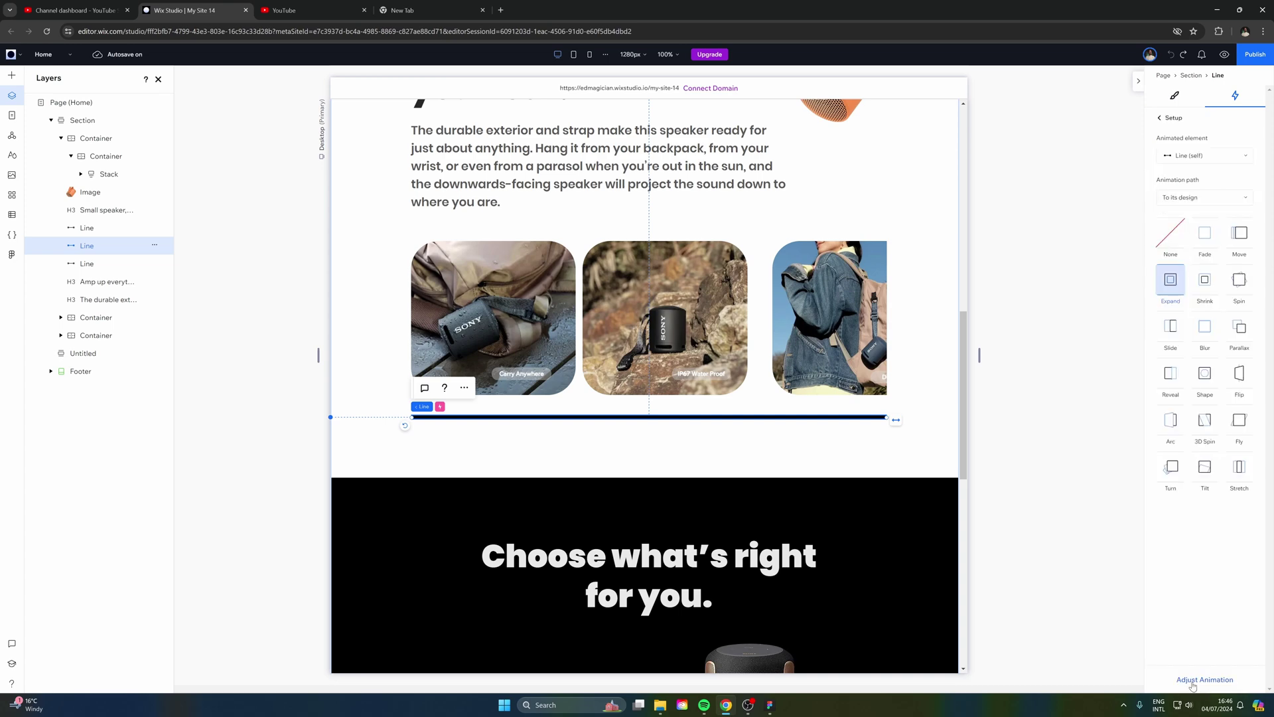
- Examine the Expand scroll settings of the black progress line and preview how it grows while the page scrolls
left_click(1192, 682)
scroll(966, 558, "up", 5)
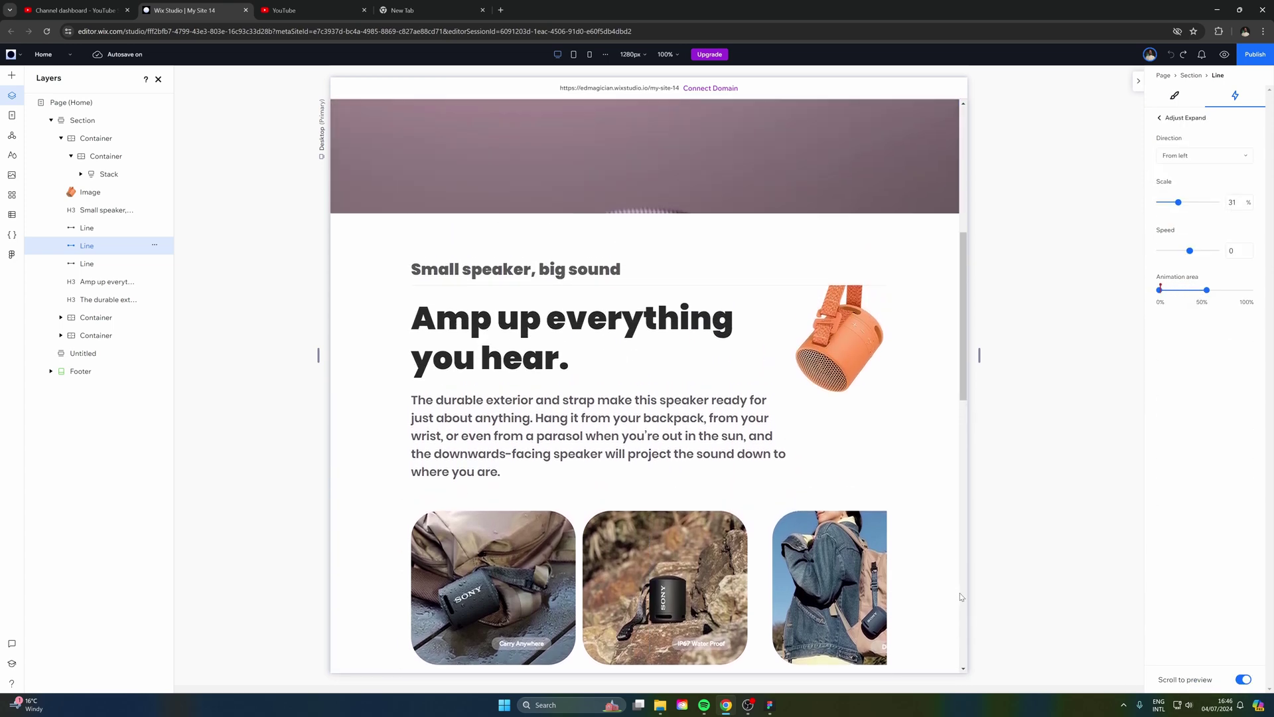
scroll(963, 603, "down", 6)
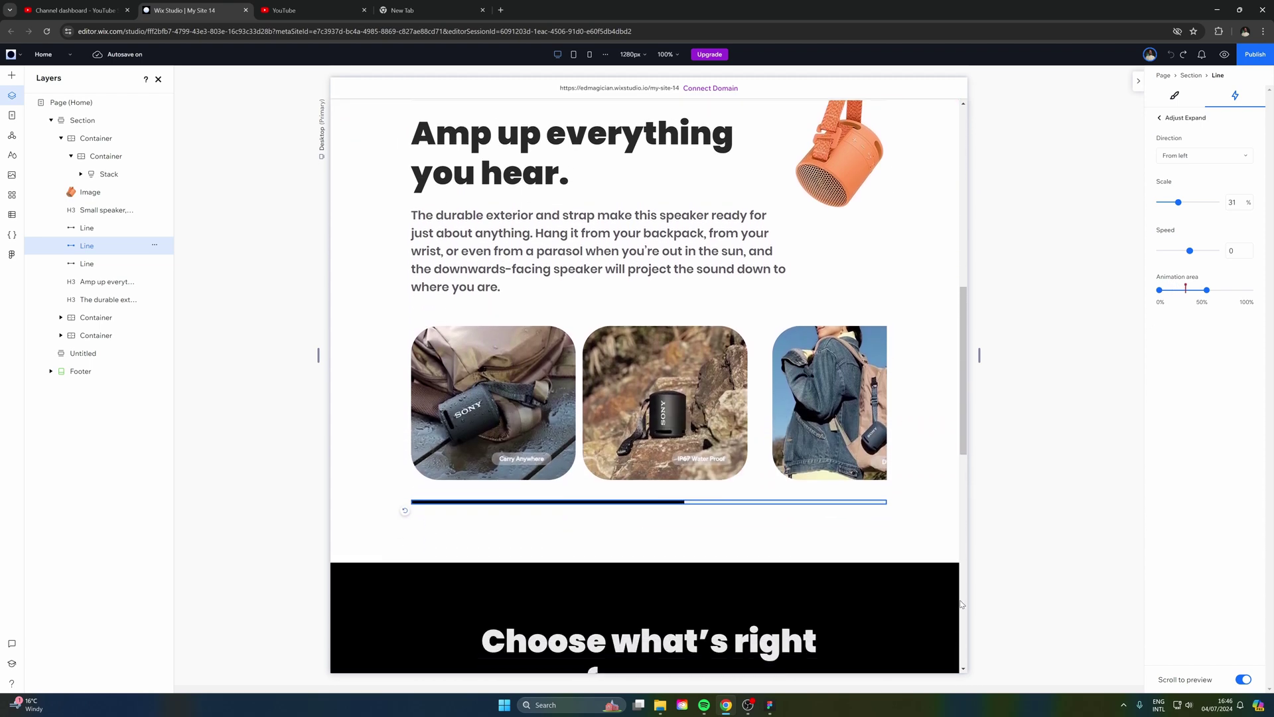
scroll(950, 587, "up", 8)
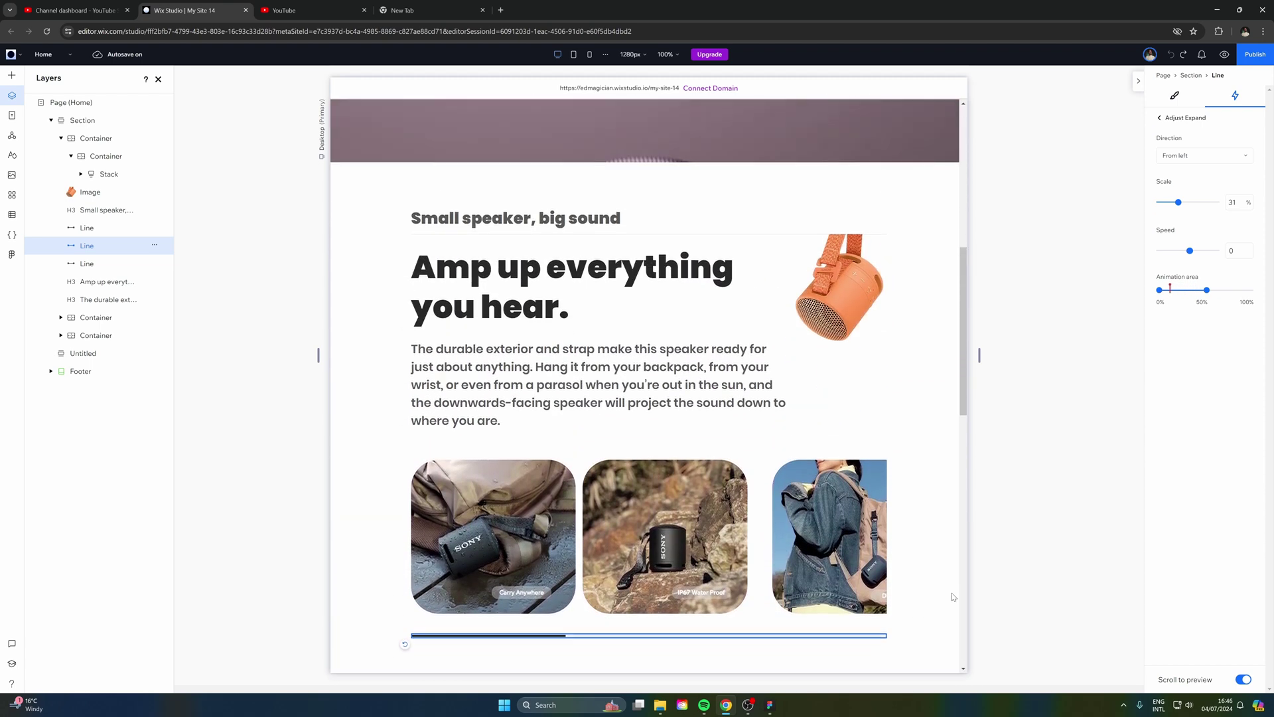
scroll(949, 595, "down", 7)
scroll(949, 595, "down", 3)
scroll(947, 600, "up", 9)
scroll(953, 611, "down", 8)
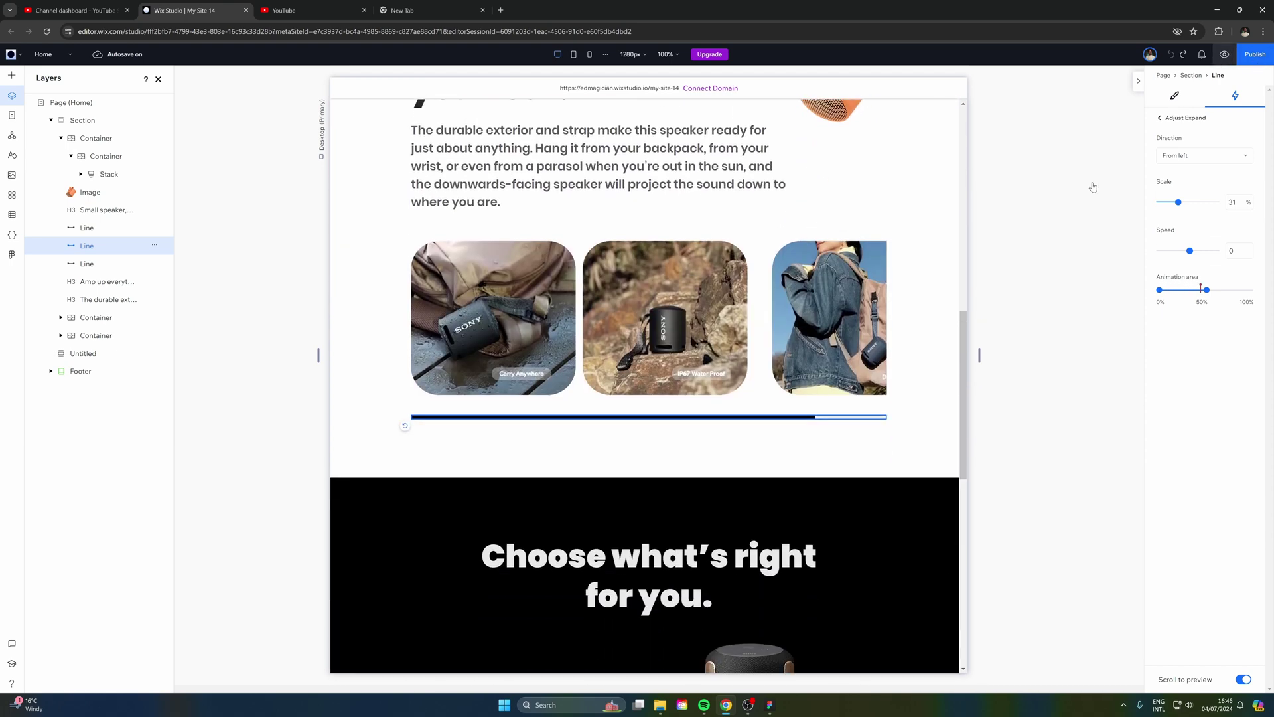
- Preview the whole site and check the scroll-driven photo row and progress line down toward the speaker comparison section
scroll(928, 352, "up", 15)
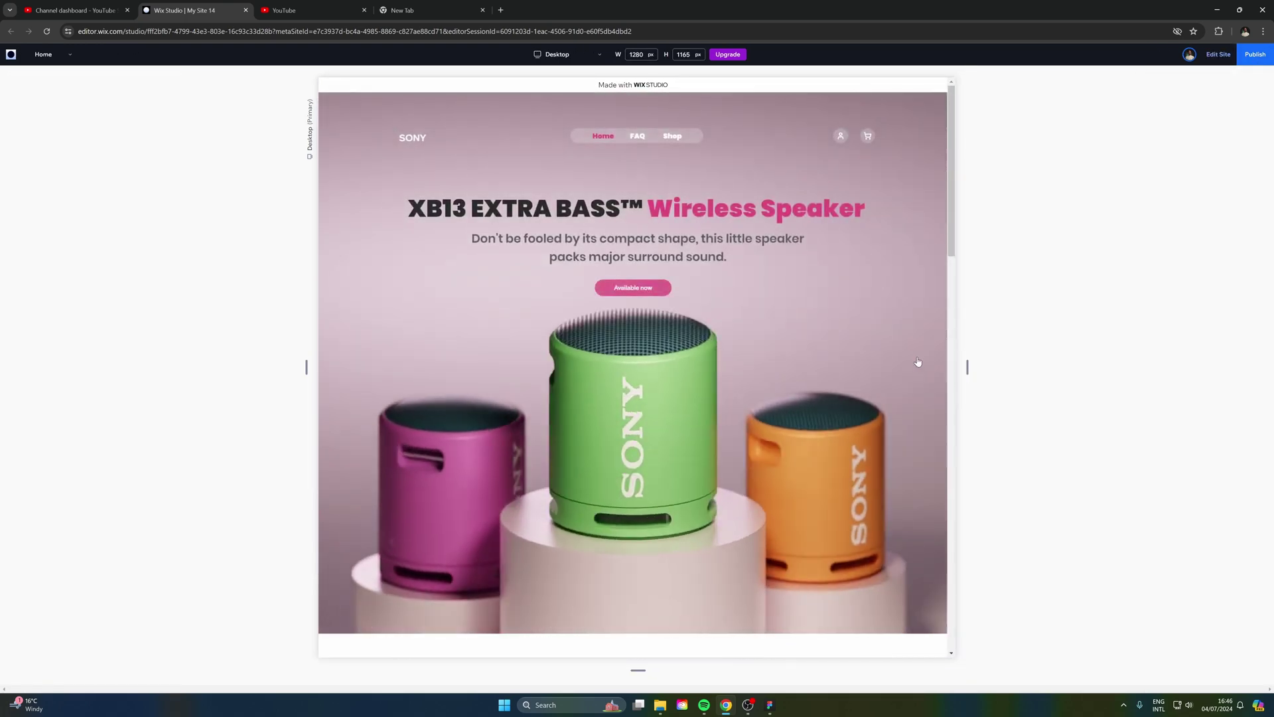
scroll(903, 348, "down", 10)
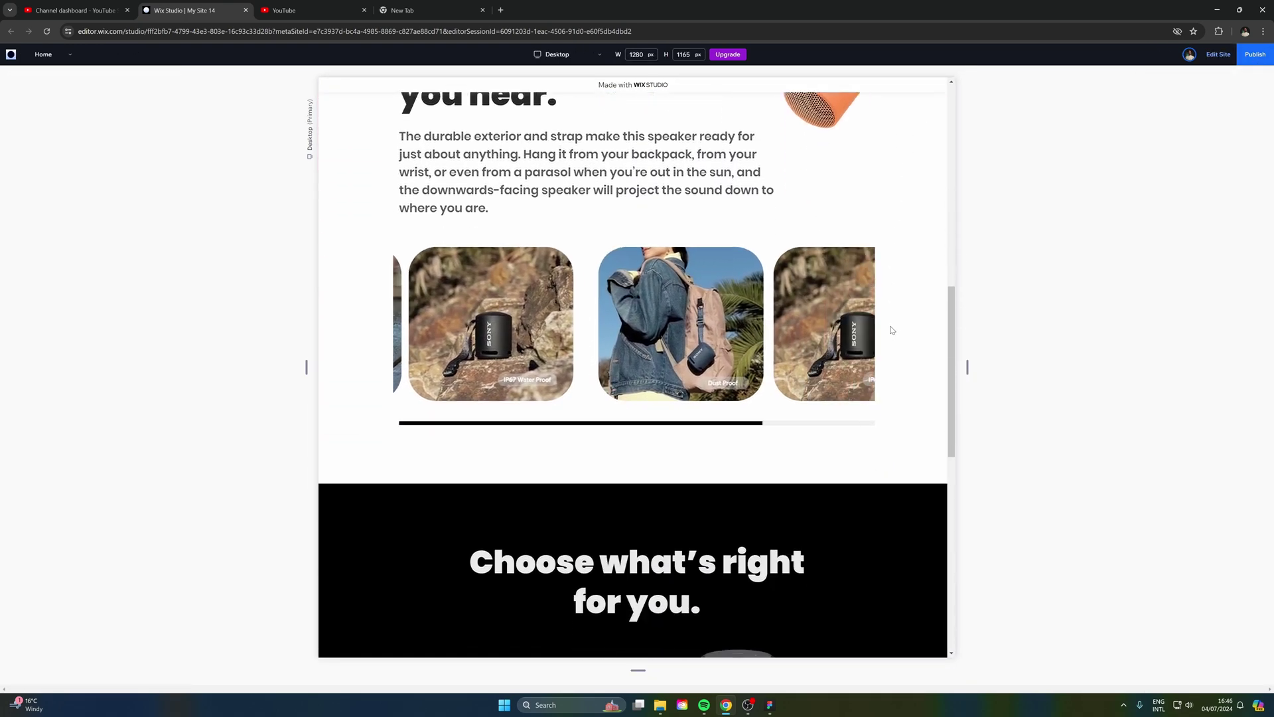
scroll(892, 329, "down", 2)
left_click_drag(952, 392, 957, 284)
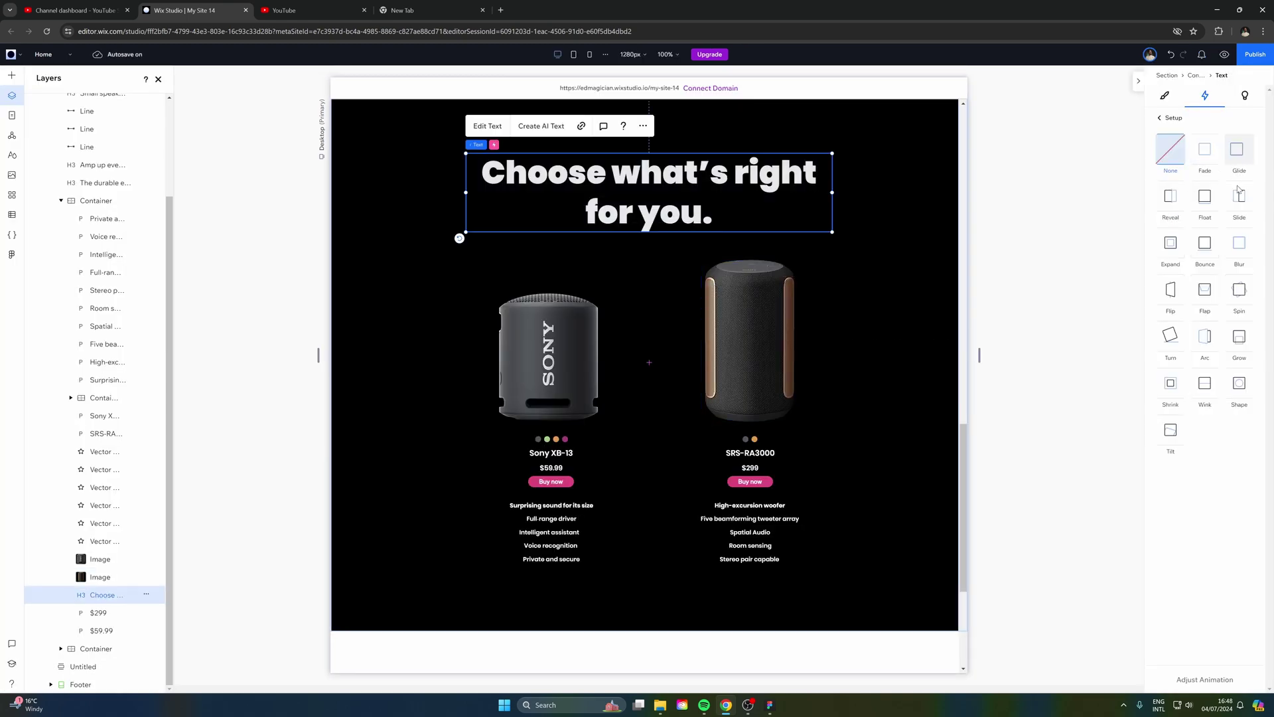
- Open the animation adjustments of the "Choose what's right for you." heading and apply the Expand entrance effect to the Sony XB-13 image
left_click(1192, 680)
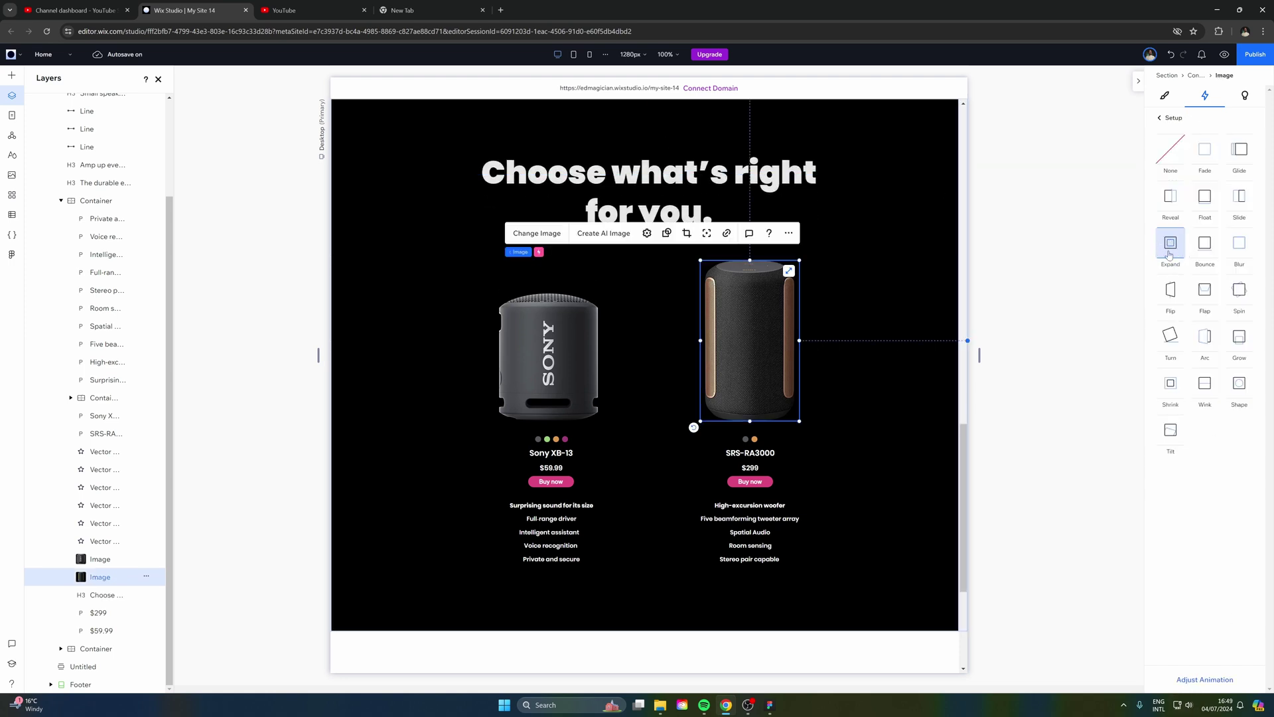
left_click(561, 354)
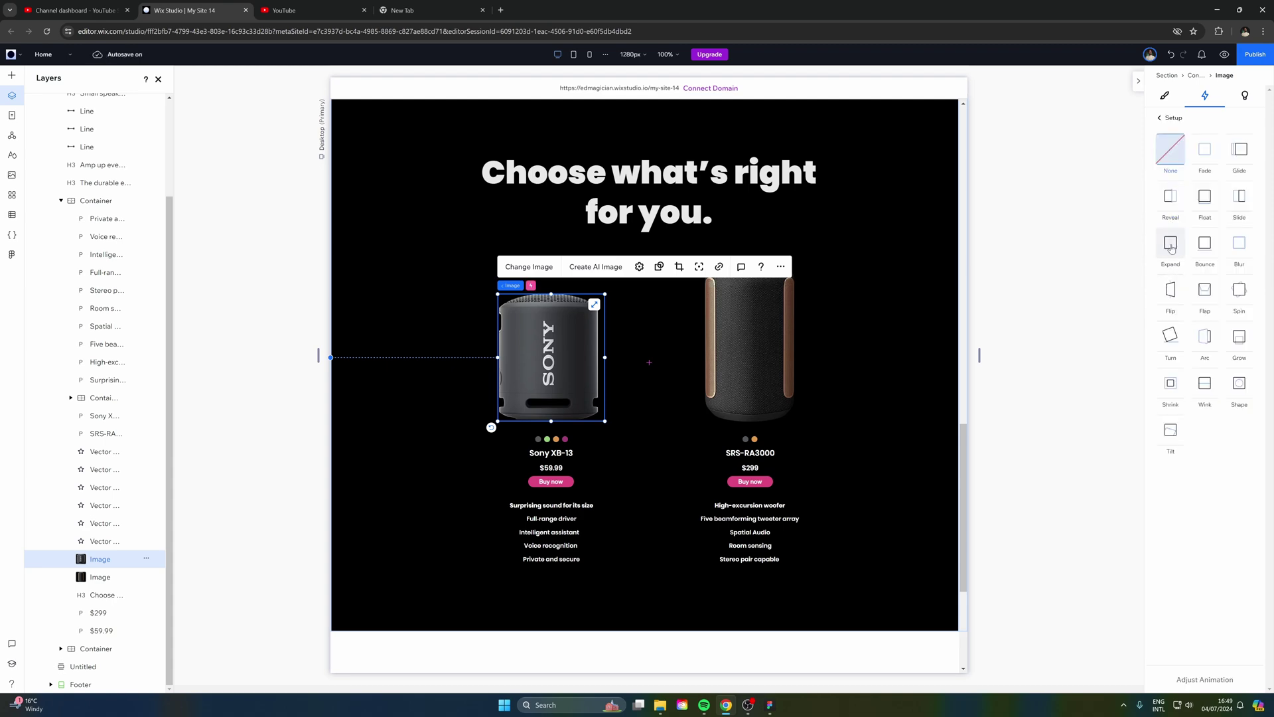
left_click(1170, 244)
scroll(942, 328, "up", 15)
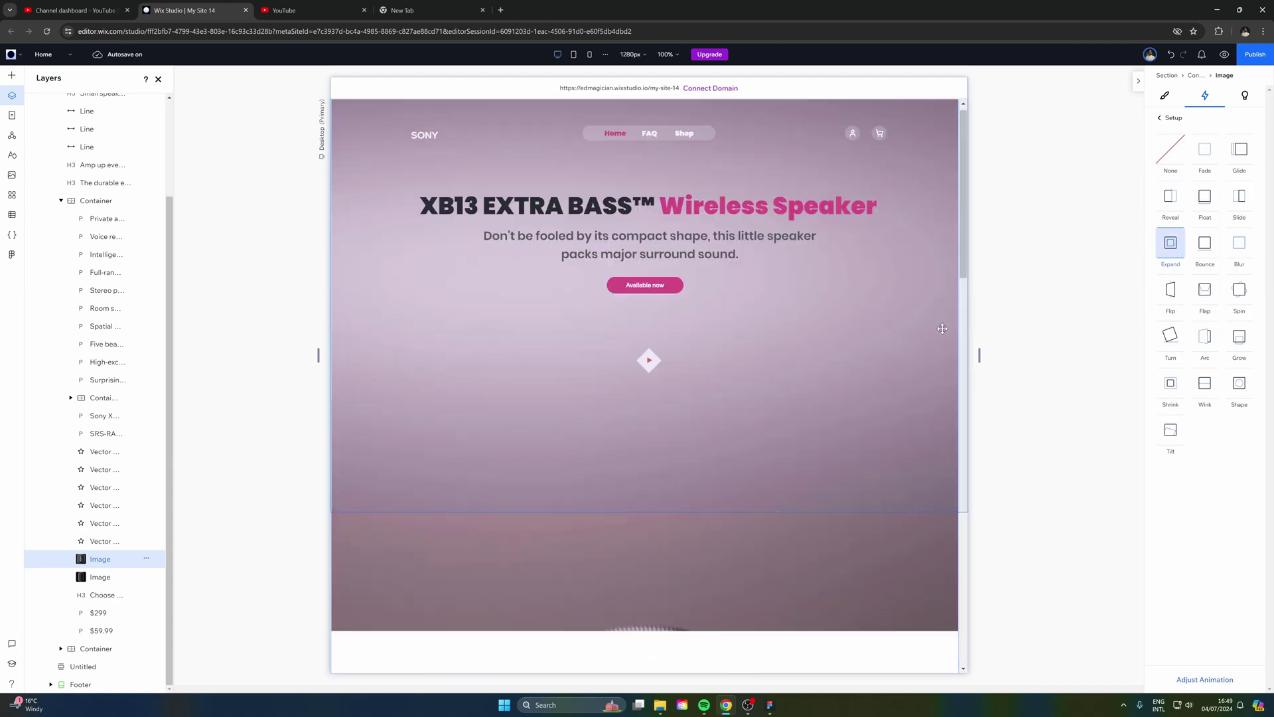
- Preview the site with the newly animated comparison section and return to the editor
left_click(1224, 54)
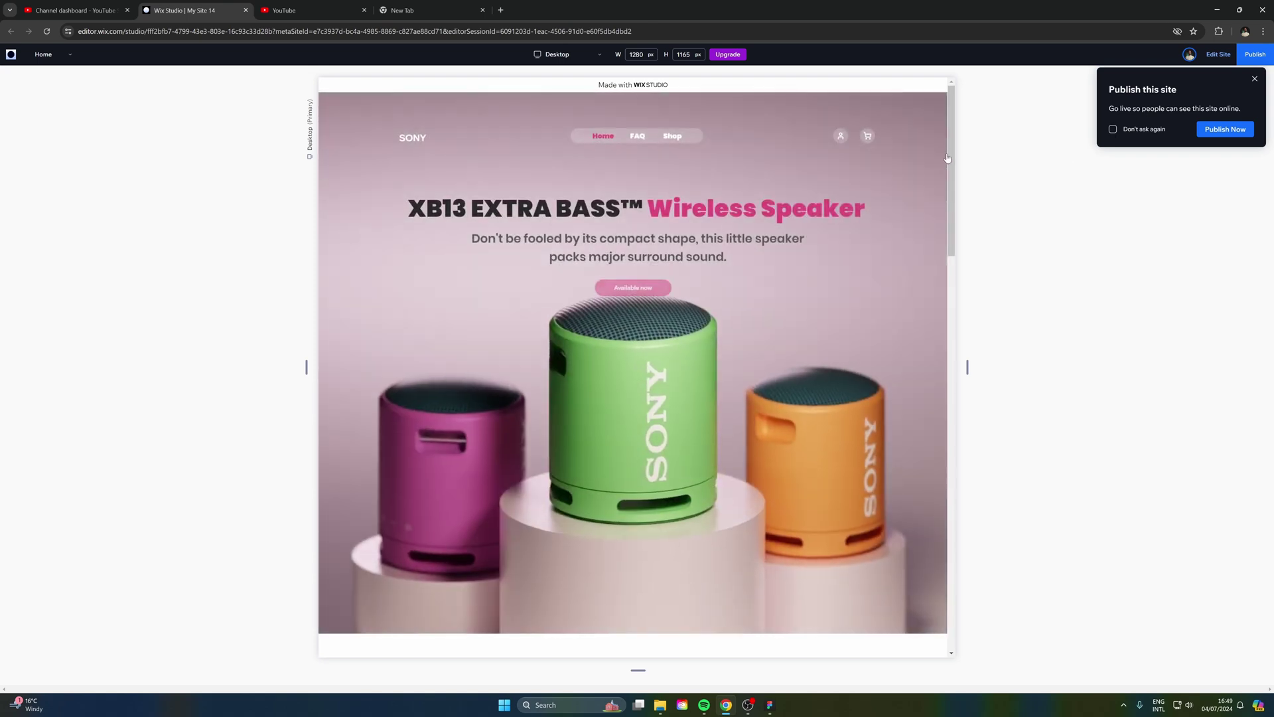
left_click_drag(948, 160, 972, 116)
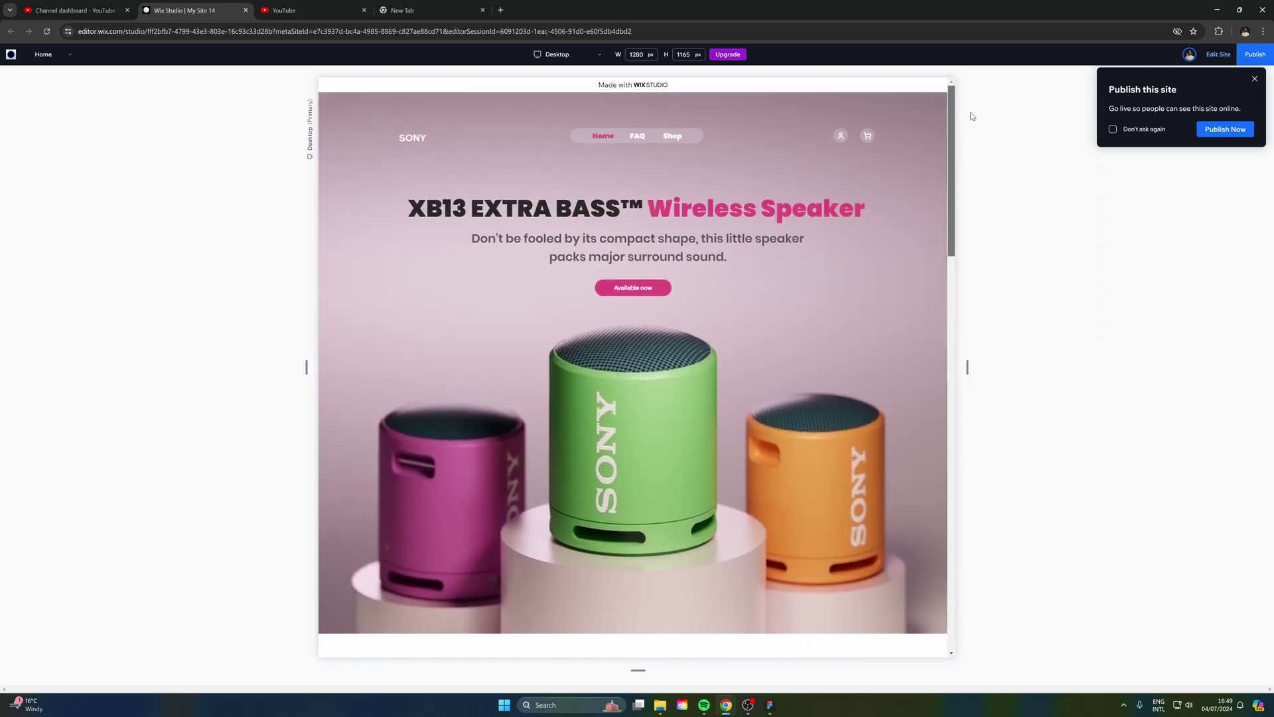
left_click(1218, 54)
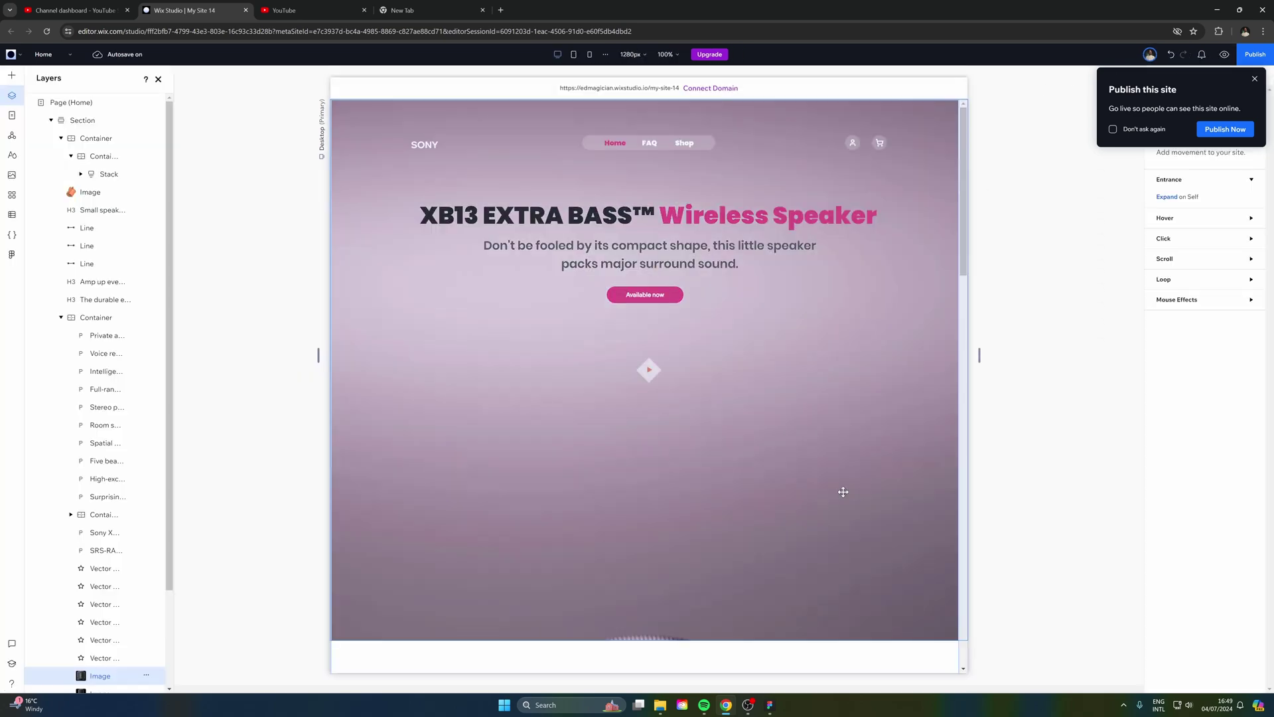